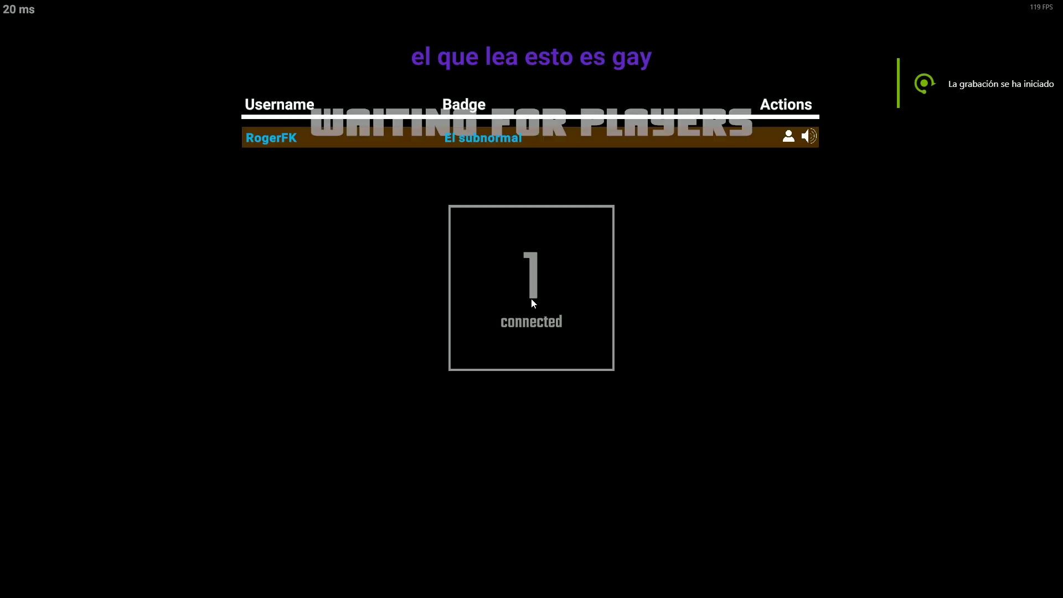
key(m)
click(532, 485)
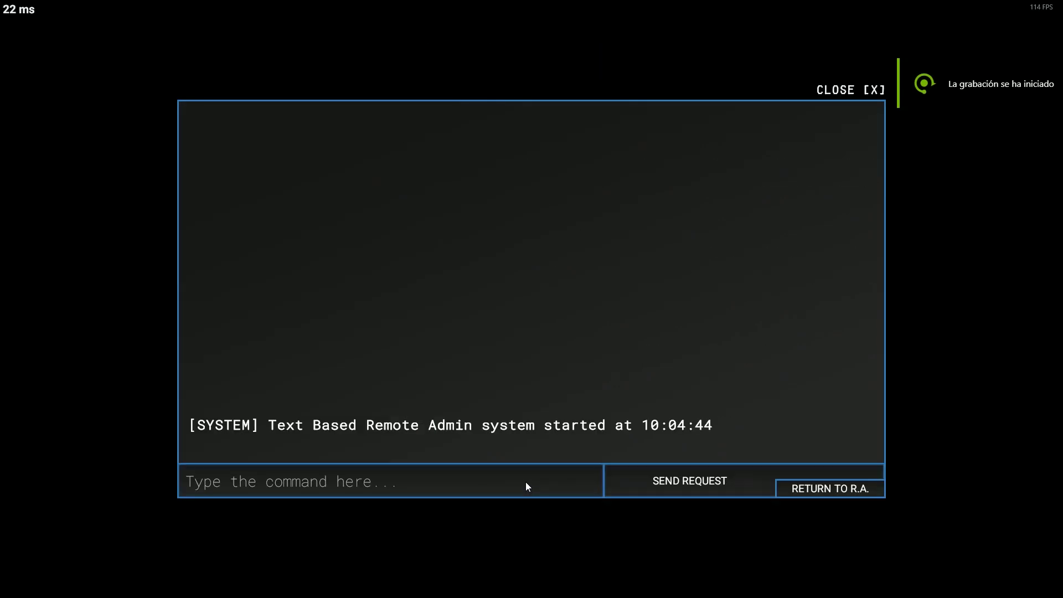
click(834, 491)
key(m)
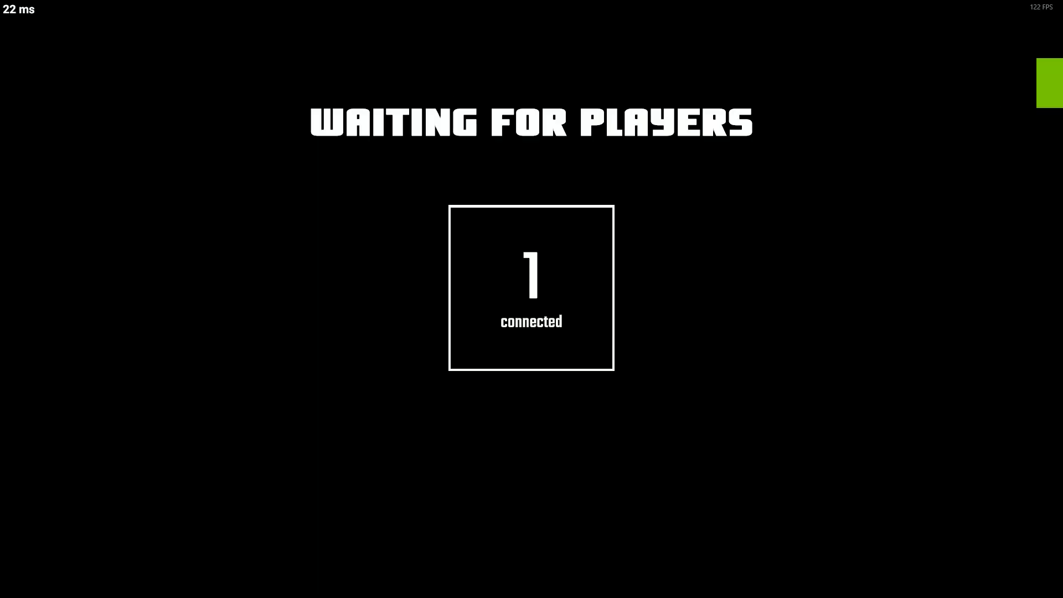
In the text-based remote admin, run rlock;forcestart;tut with your own player name as the tut target, and close the console.
key(Tab)
key(m)
click(508, 487)
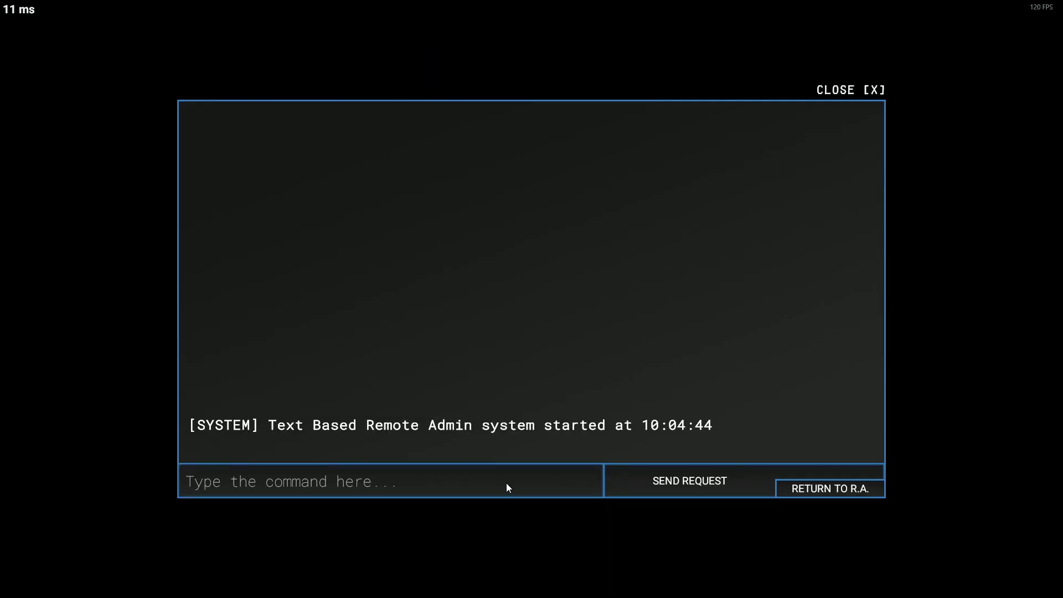
text(rlcok)
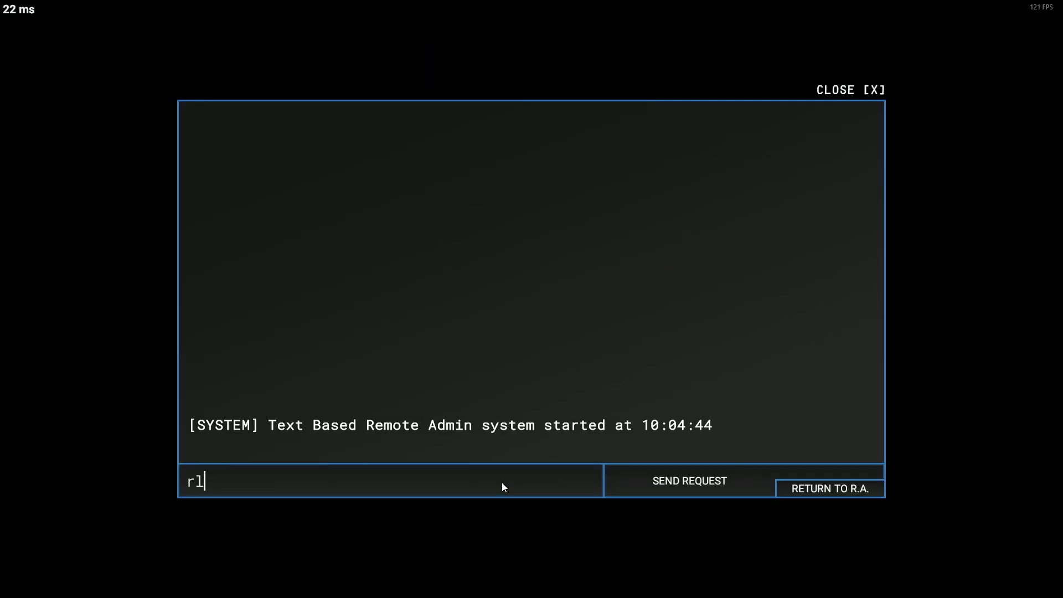
key(BackSpace)
key(BackSpace)
key(BackSpace)
text(ock;forcestart)
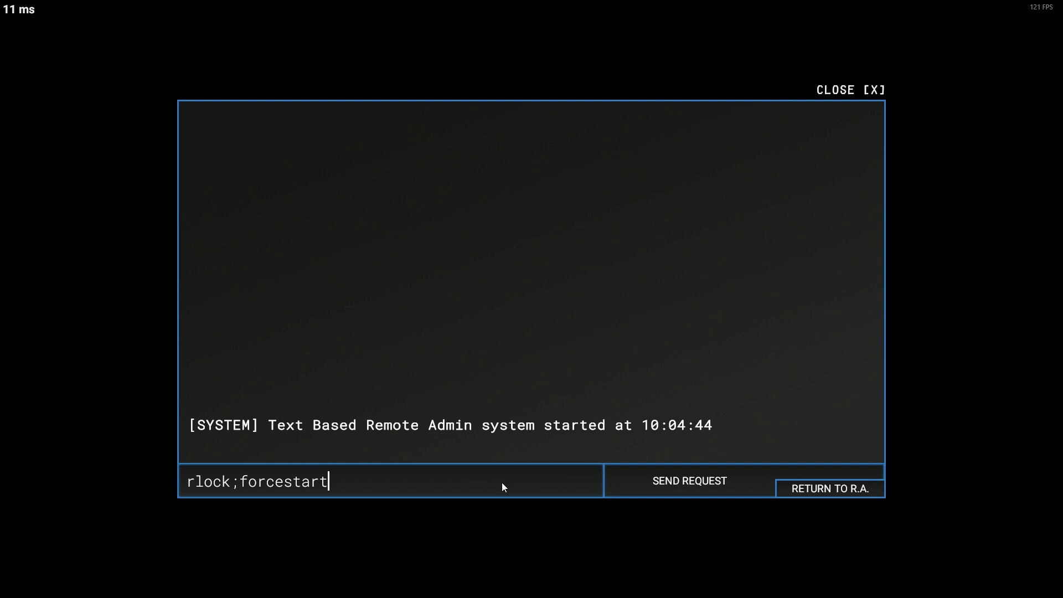
text(;tut rogerfk;g)
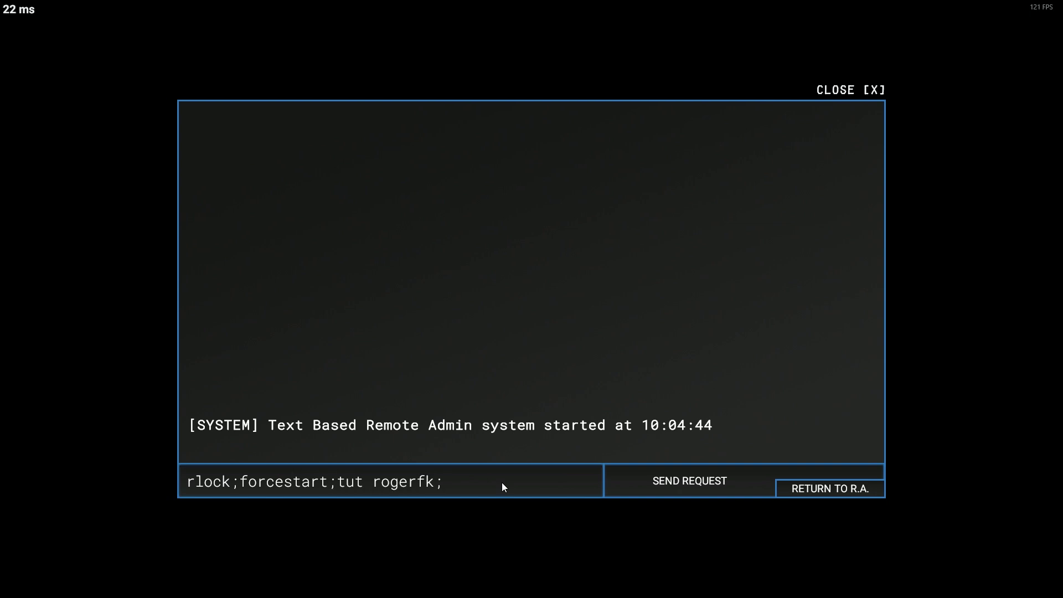
text(hoss rogerfk;)
key(BackSpace)
key(BackSpace)
key(BackSpace)
key(BackSpace)
key(BackSpace)
key(BackSpace)
key(BackSpace)
key(BackSpace)
key(BackSpace)
key(BackSpace)
key(BackSpace)
key(BackSpace)
key(BackSpace)
key(Return)
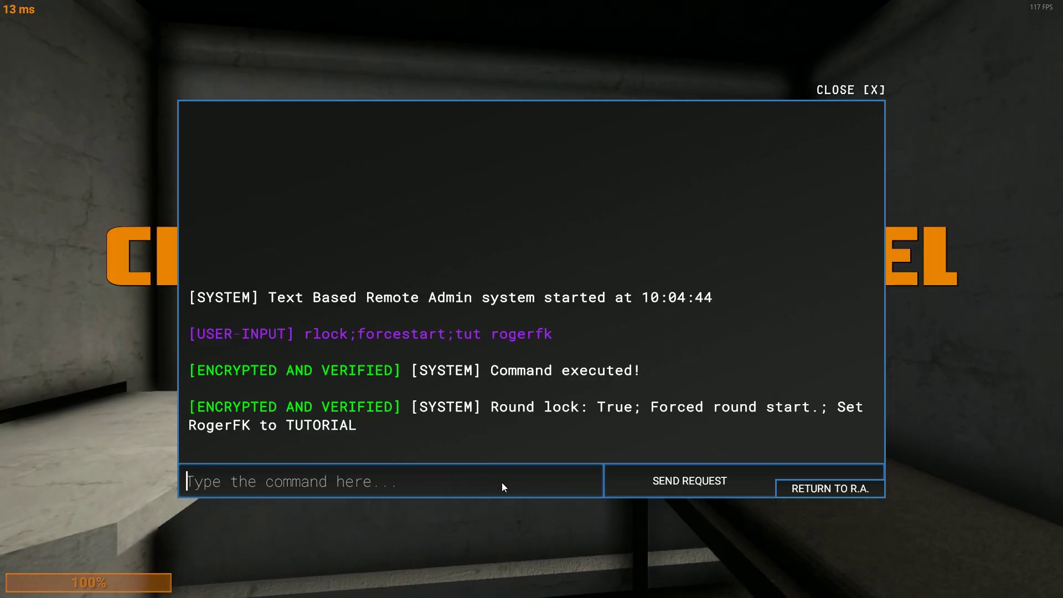
key(Escape)
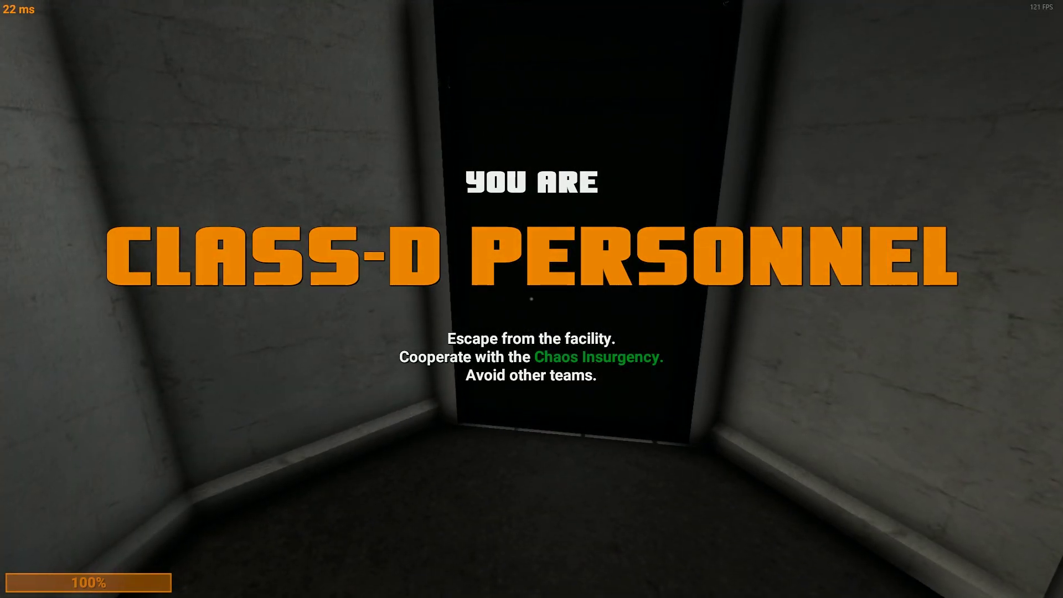
Leave the Class-D cell and explore the nearby rooms, including the areas marked IT 04 and IT 05.
key(w)
key(w)
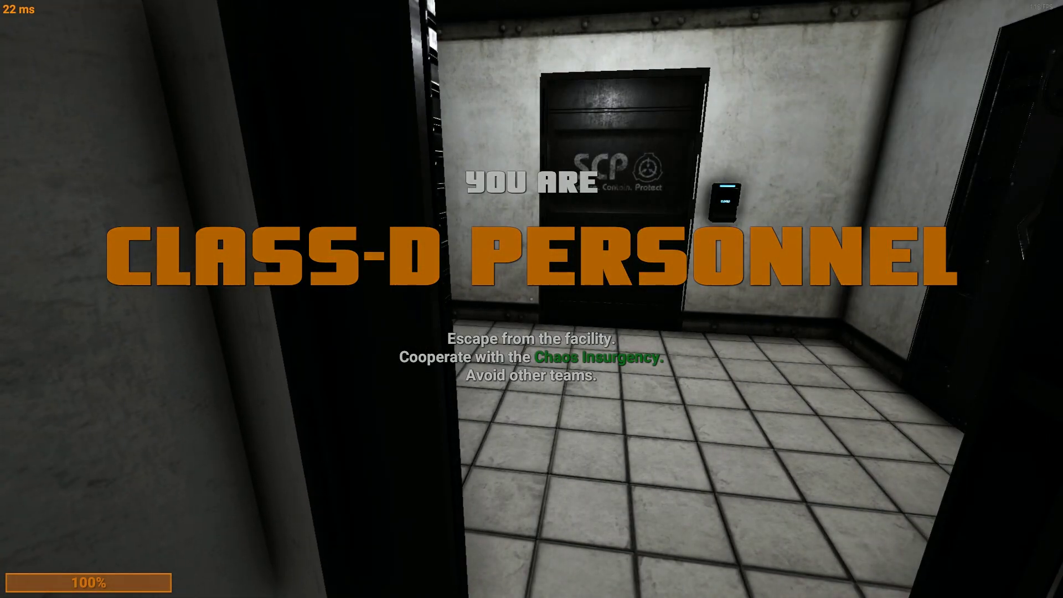
key(w)
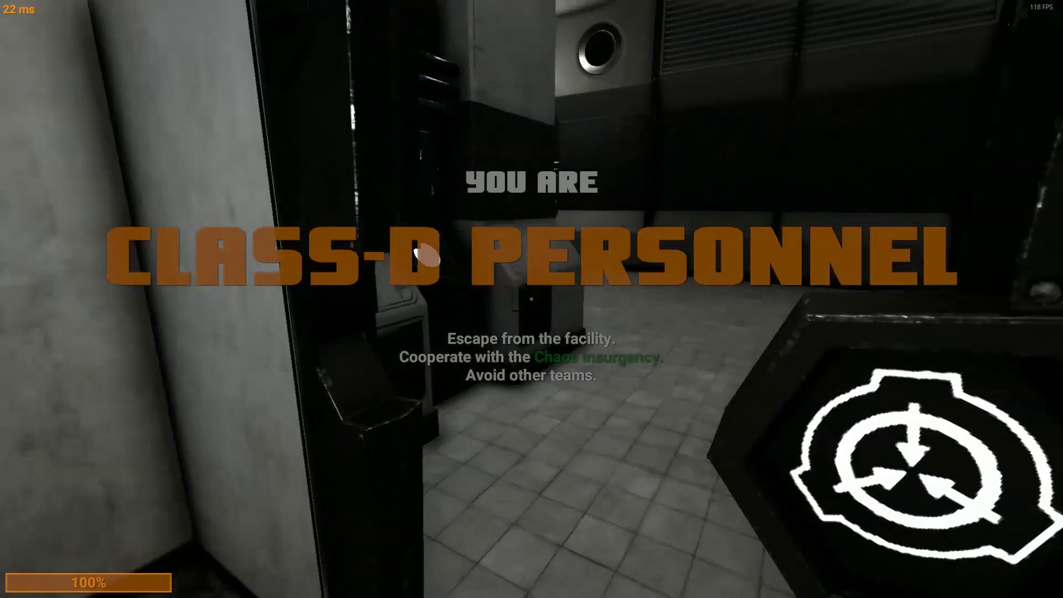
key(w)
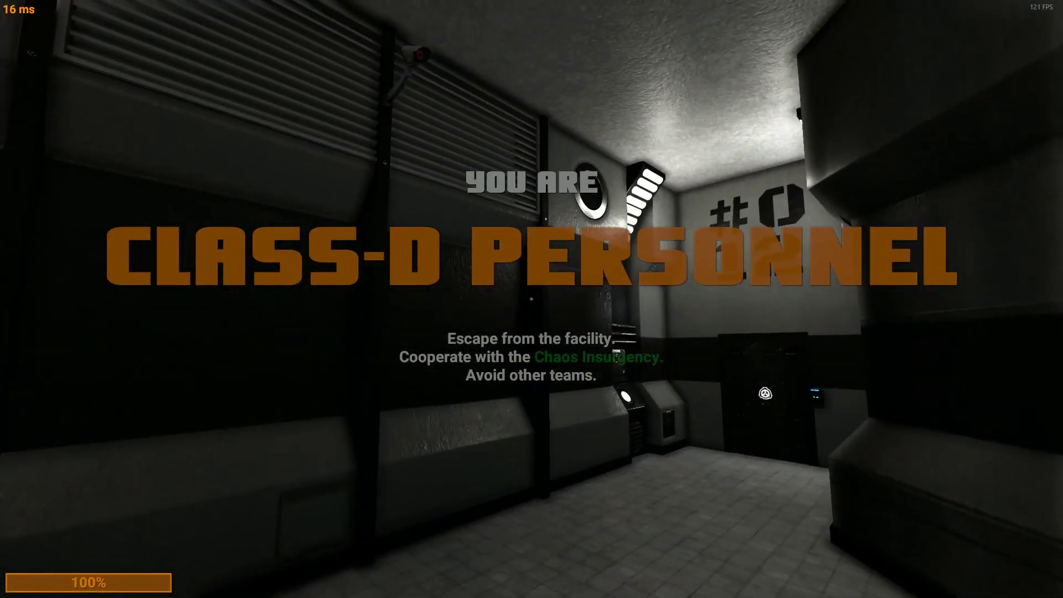
key(w)
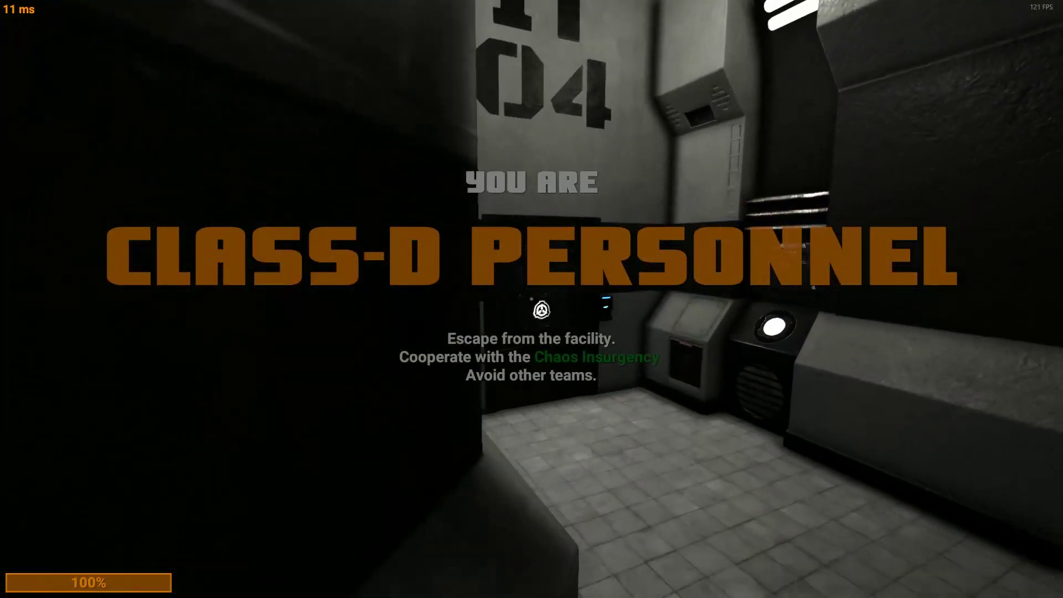
key(e)
key(w)
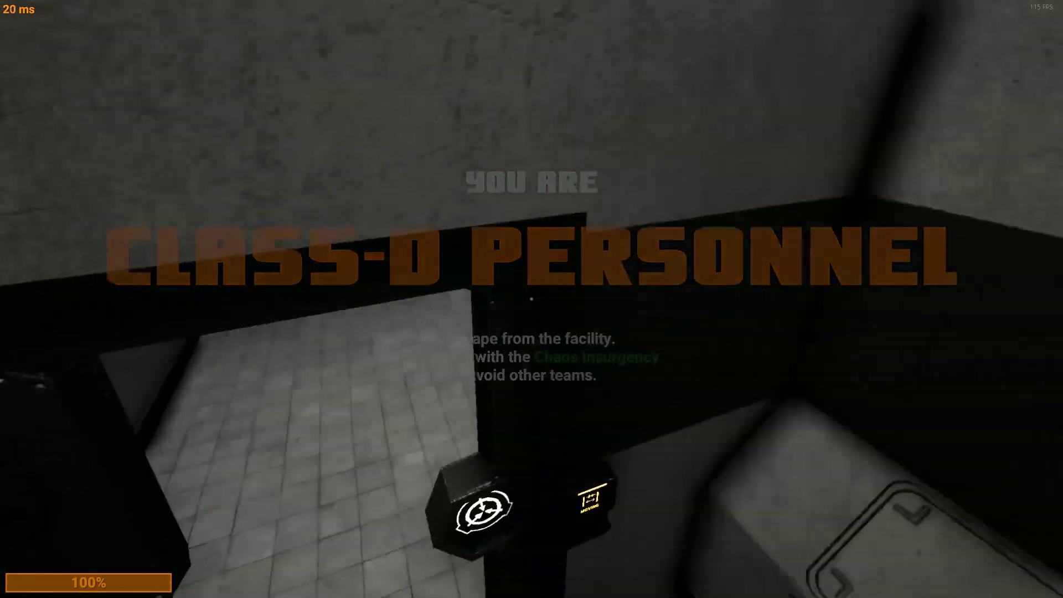
key(w)
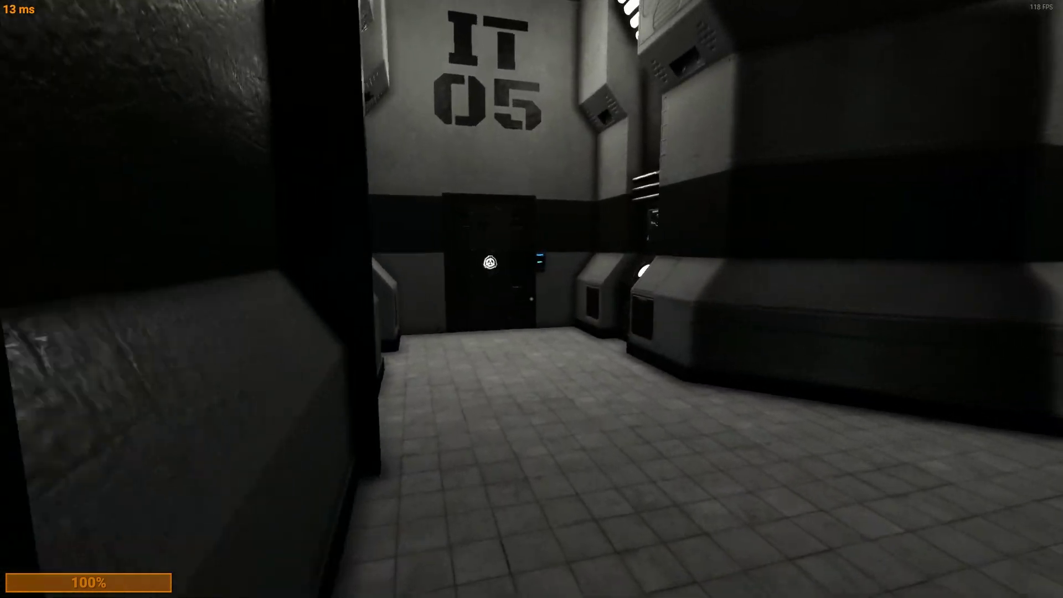
key(w)
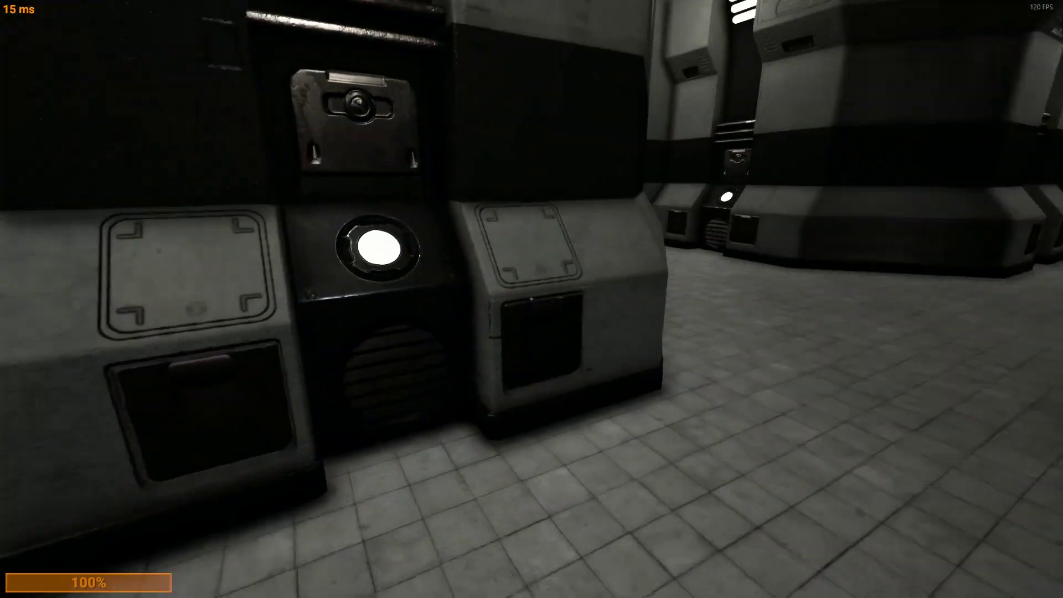
Reopen the remote admin console and run the tut command on your own player.
key(m)
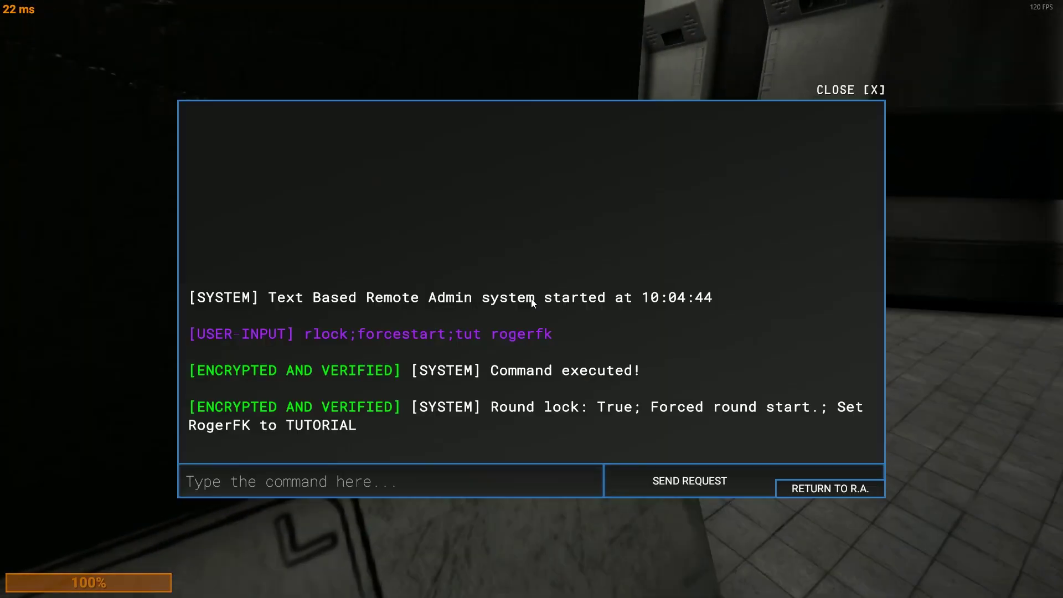
click(831, 489)
click(530, 480)
text(tut ro)
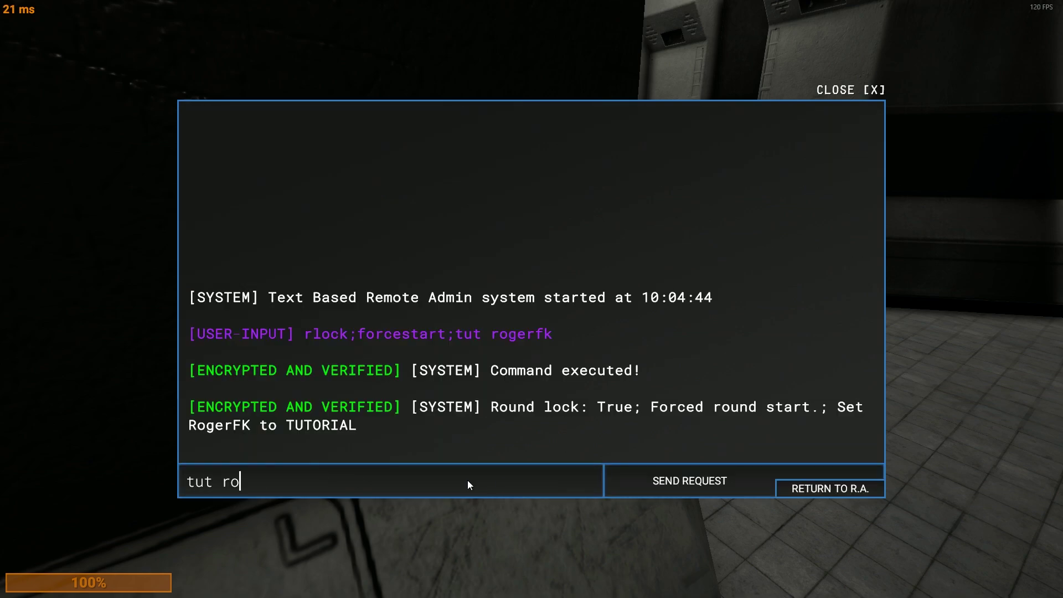
text(gerfk)
key(Return)
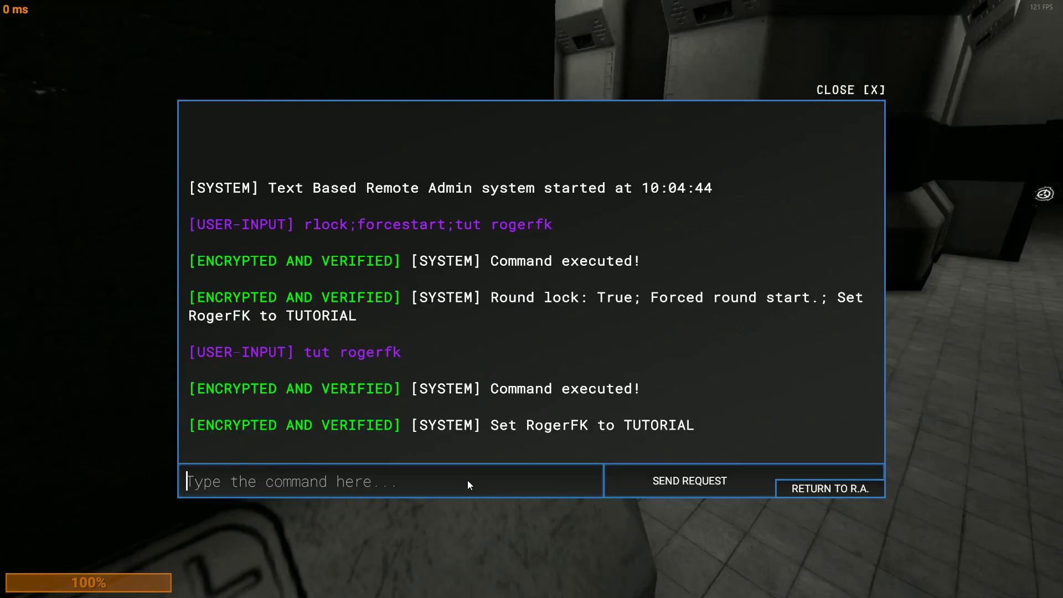
Try to change your own player's role by running the role command with 0 before the player name.
click(818, 489)
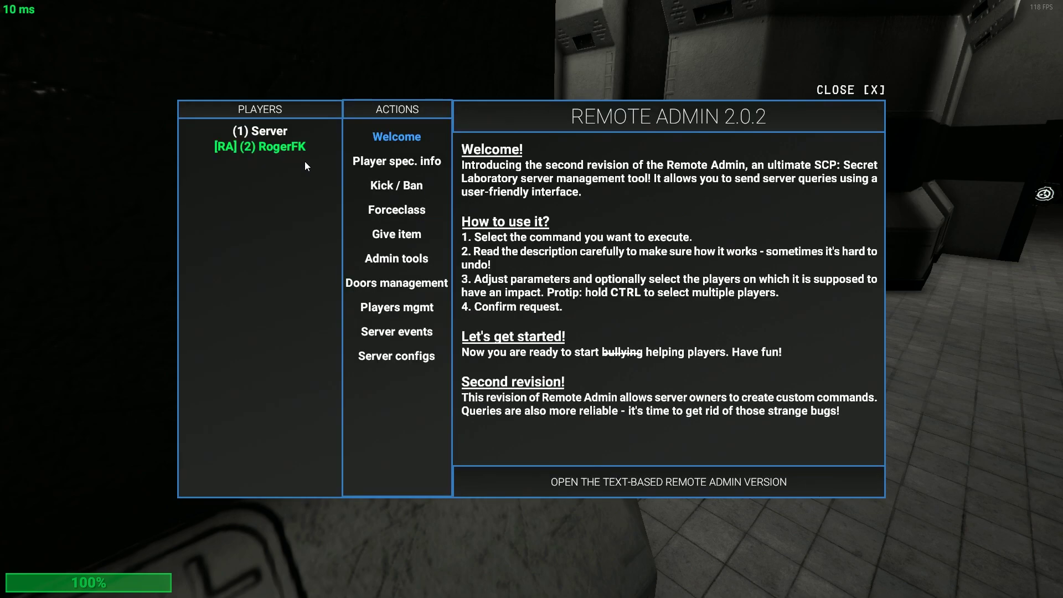
click(520, 467)
text(role)
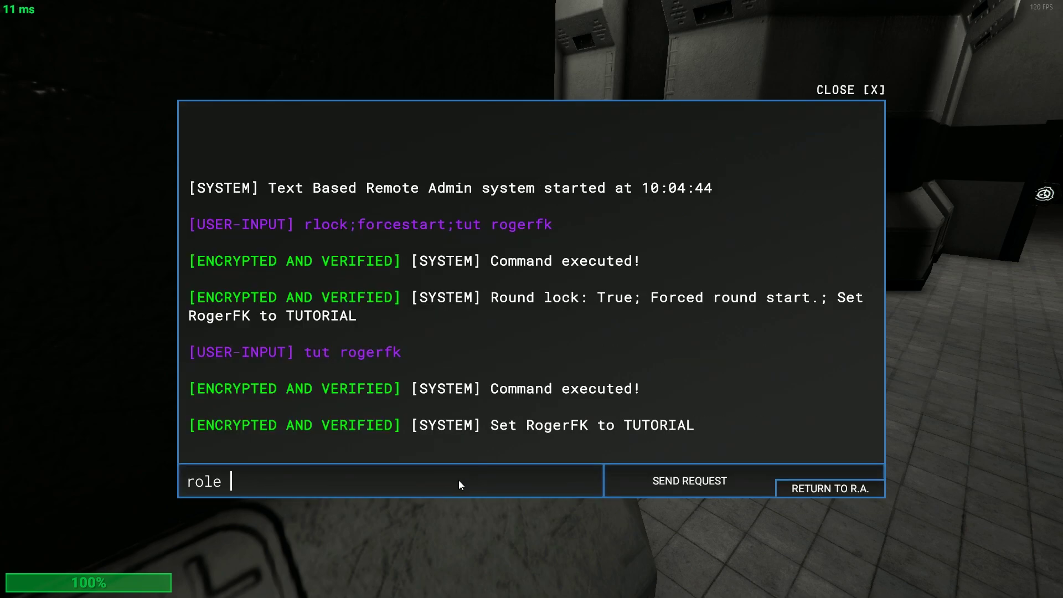
click(458, 480)
text(role 0 rogerfk)
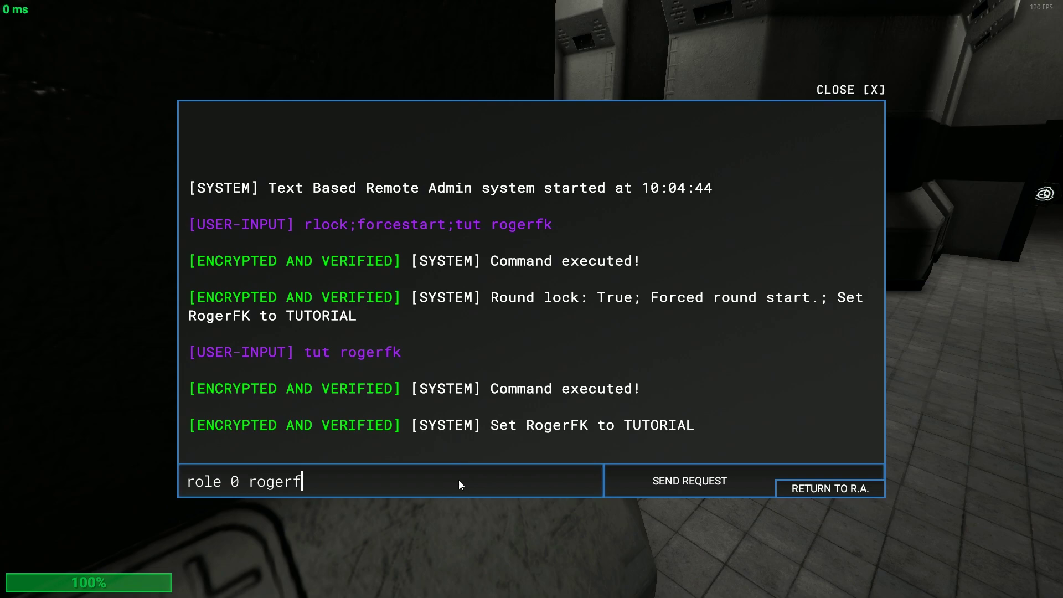
key(Return)
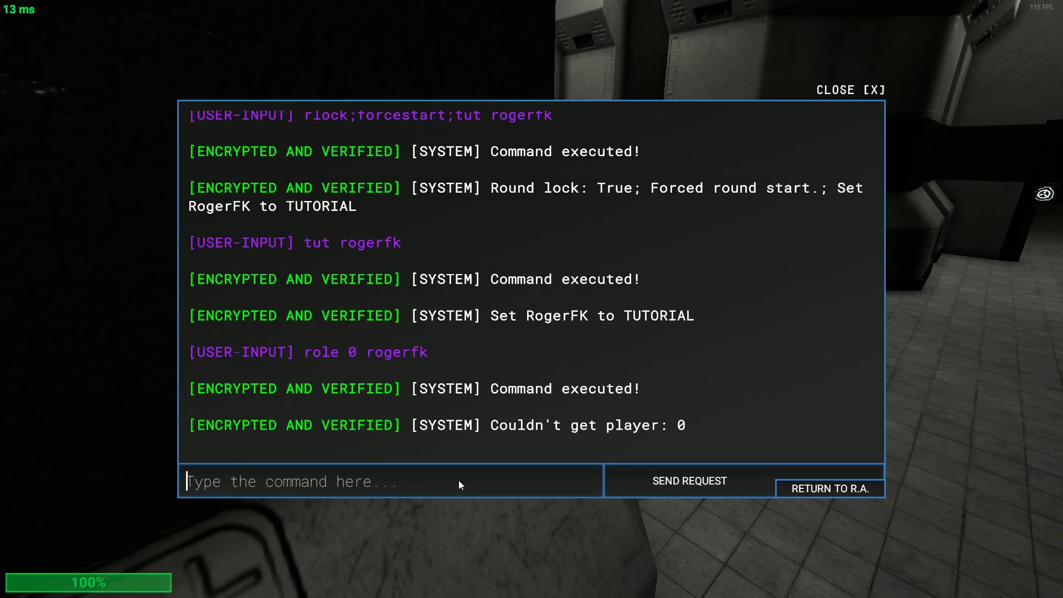
Change your own player to role 0 with the role command, and set its HP to 0 with athp.
text(role rogerfk 0)
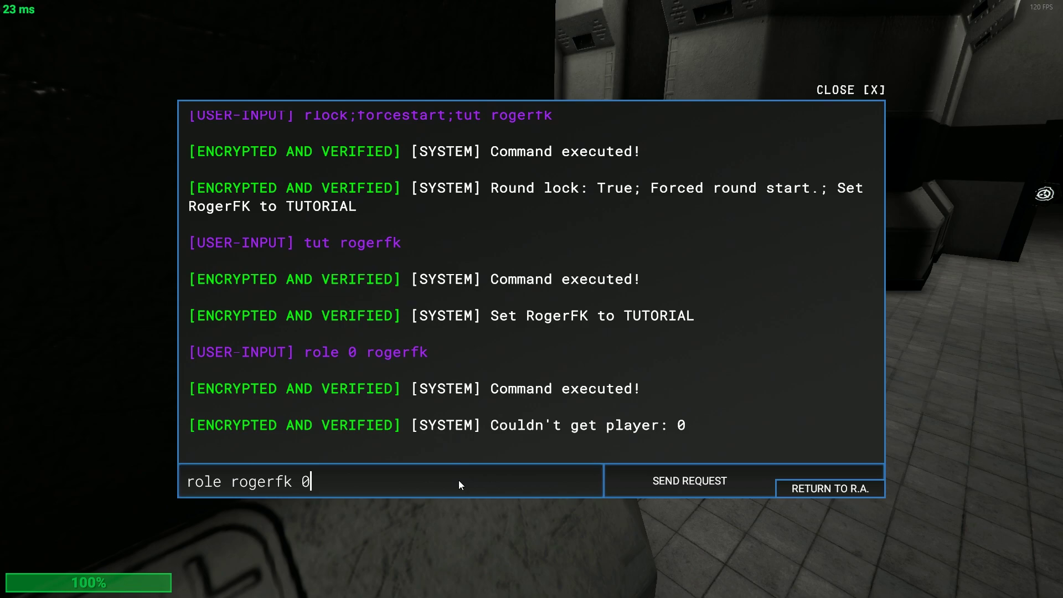
key(Return)
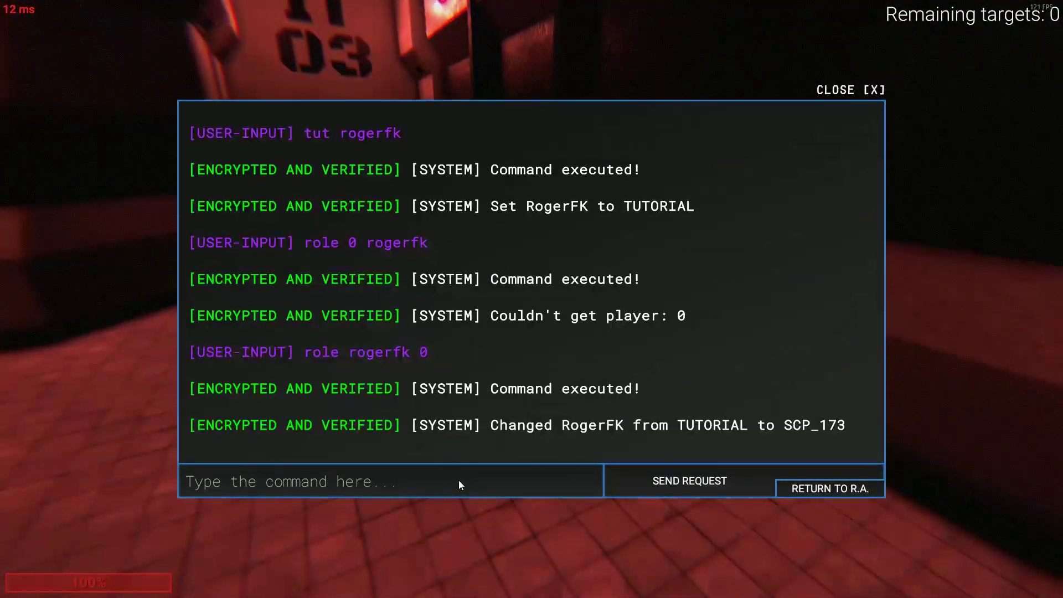
text(athp)
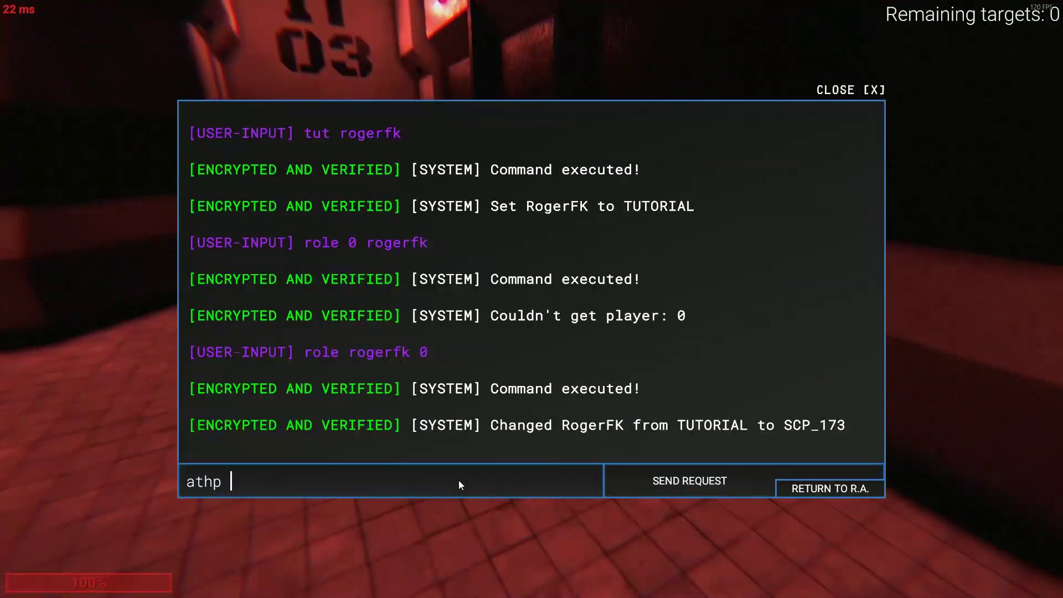
text( rogerfk 0)
key(Return)
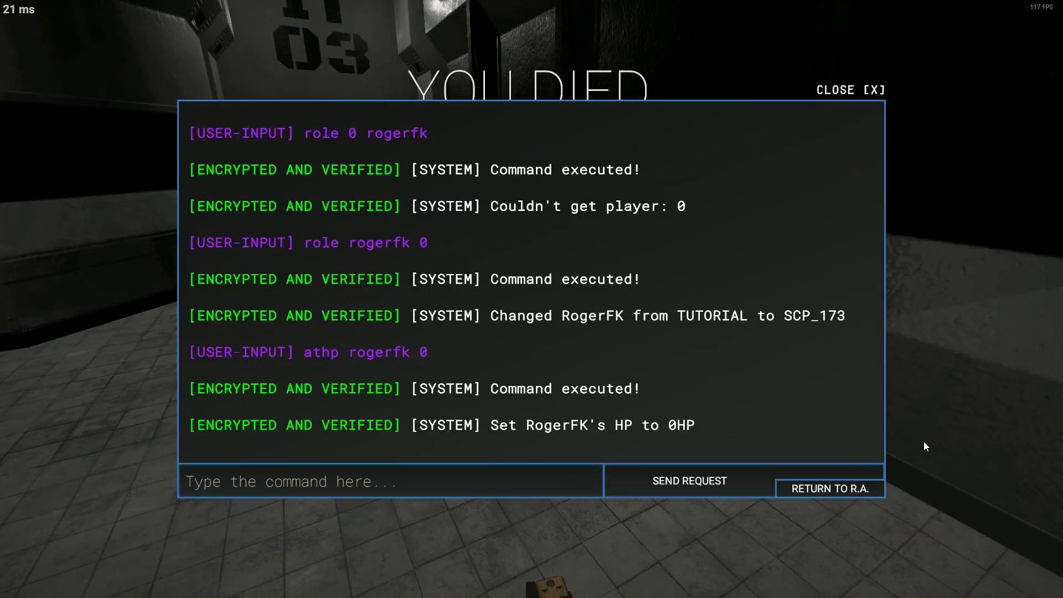
Bring your dead player back as a Tutorial with the tut command.
text(tut )
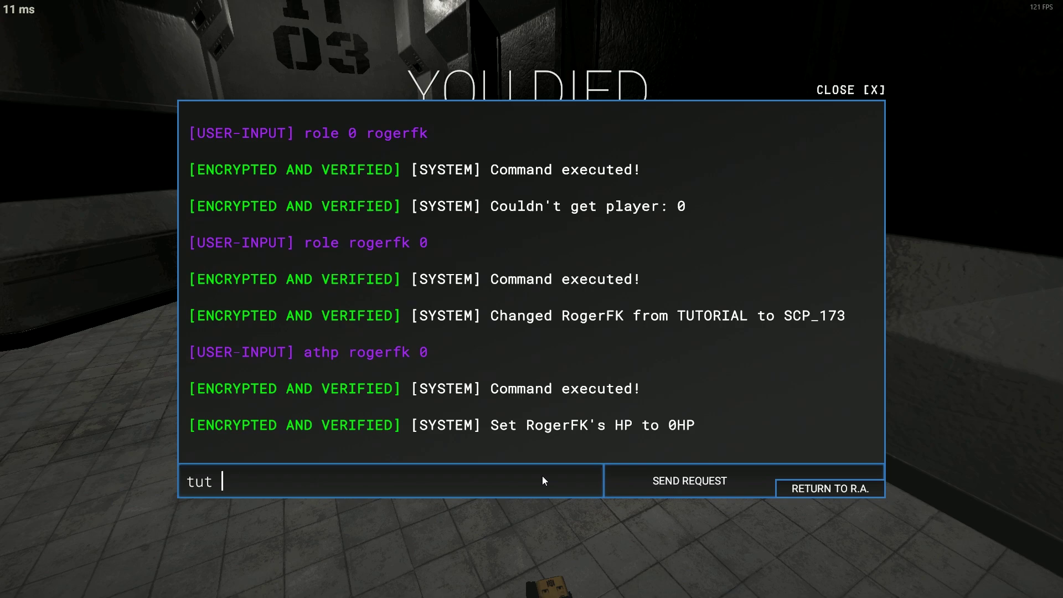
text(rogerfk)
key(Return)
Teleport your own player to the CHECKPOINT_ENT door through the graphical remote admin's doors management and close the admin window.
click(823, 489)
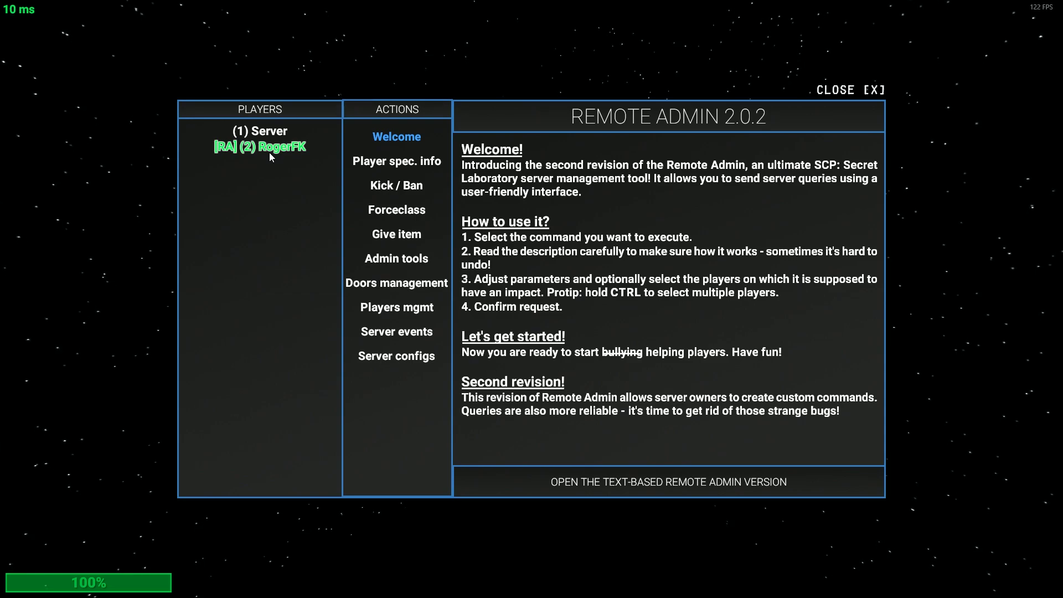
click(403, 287)
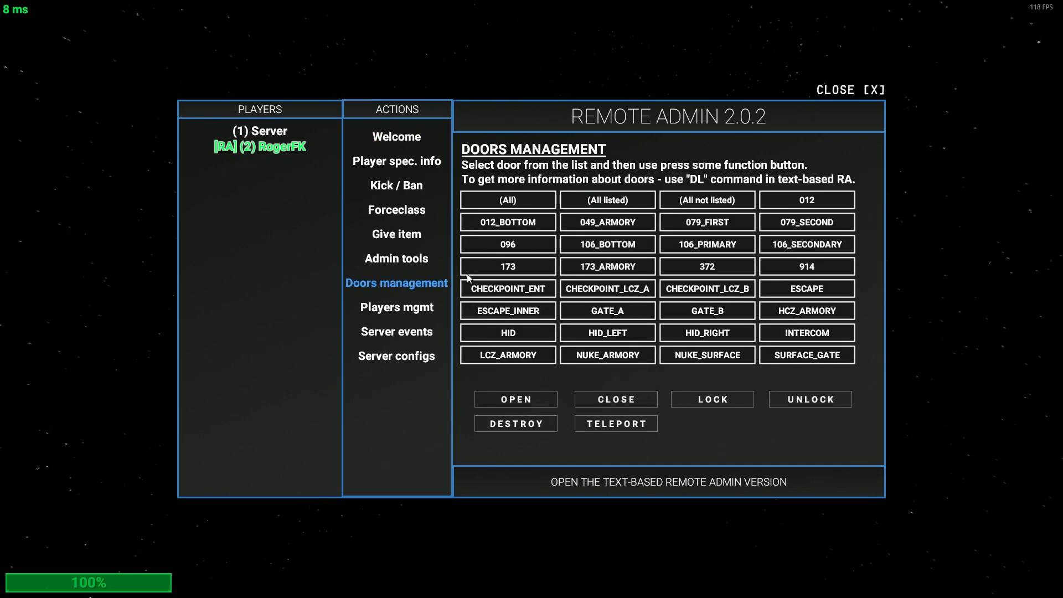
click(544, 288)
click(616, 425)
key(m)
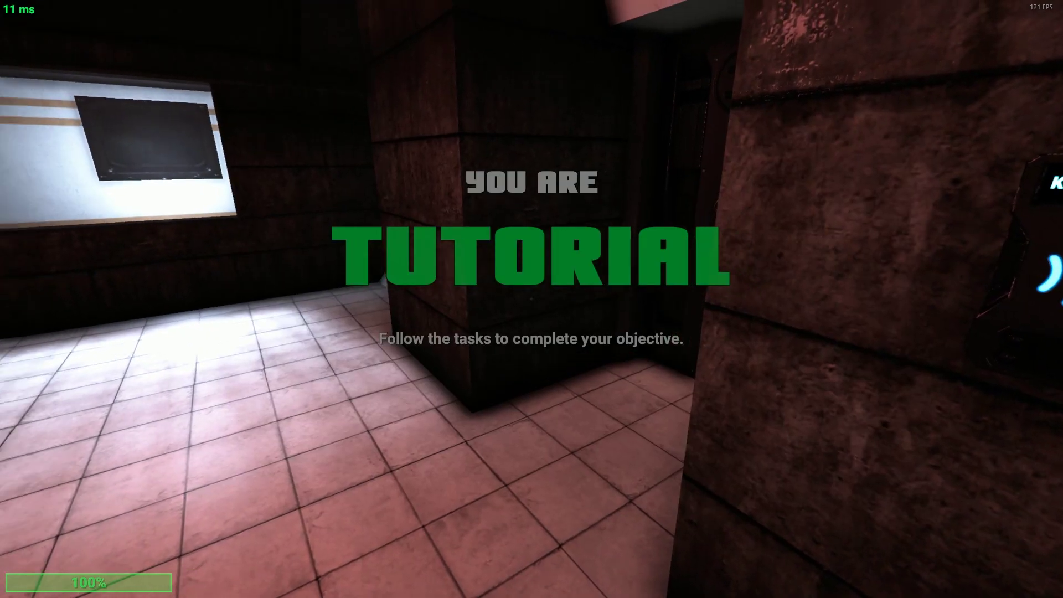
Operate the checkpoint doors between the Heavy Containment Zone and Entrance Zone with the O5 keycard while walking around the passage.
key(w)
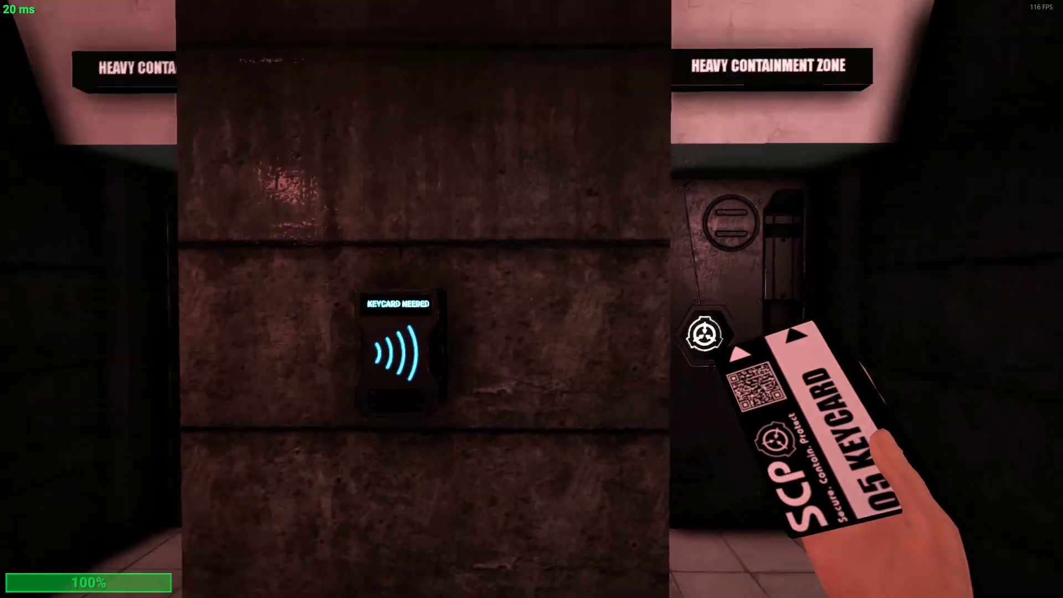
key(e)
key(w)
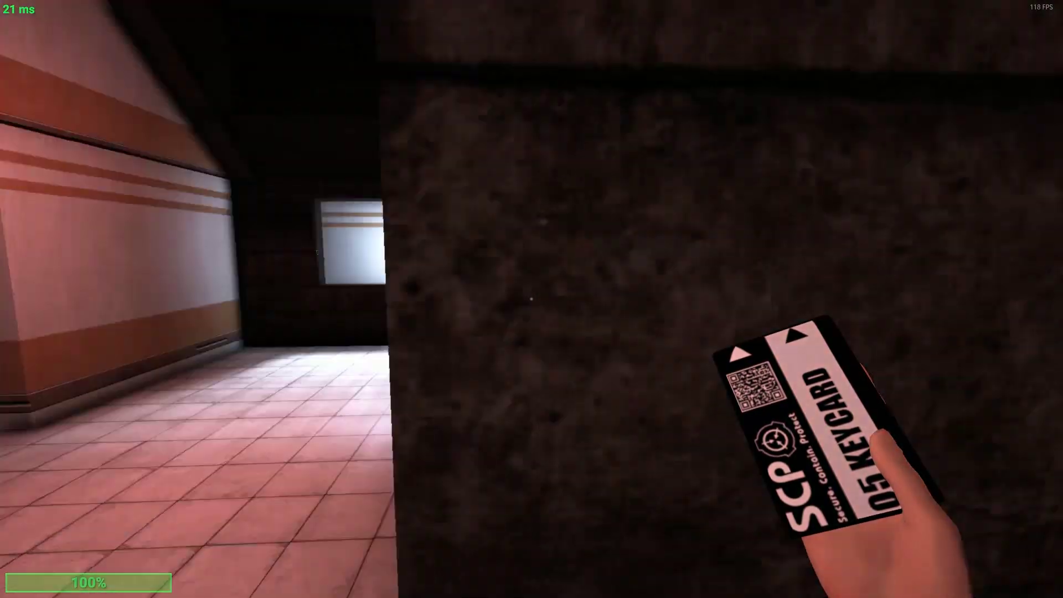
key(e)
key(w)
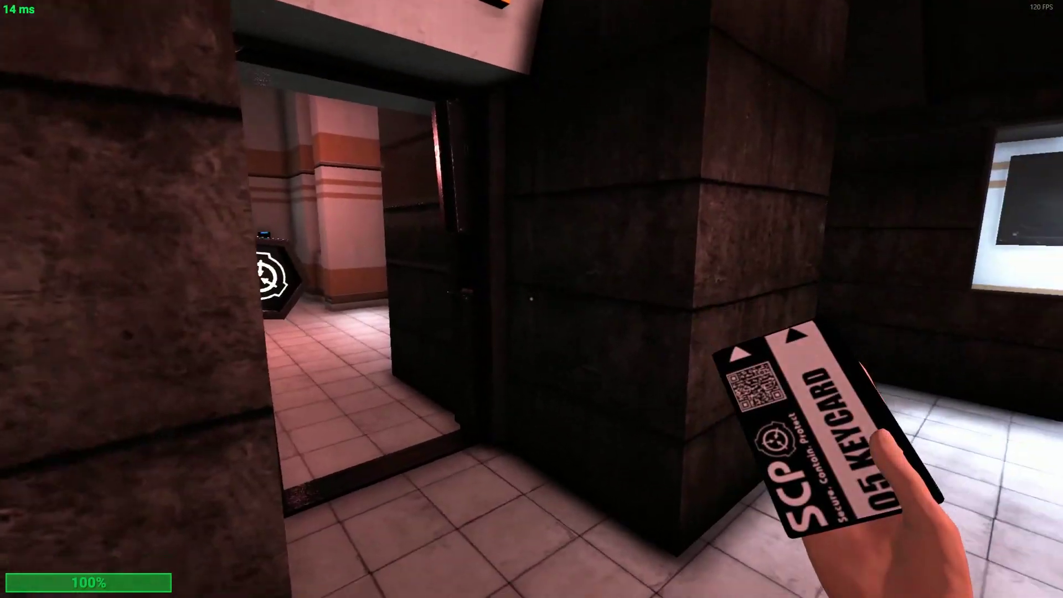
key(w)
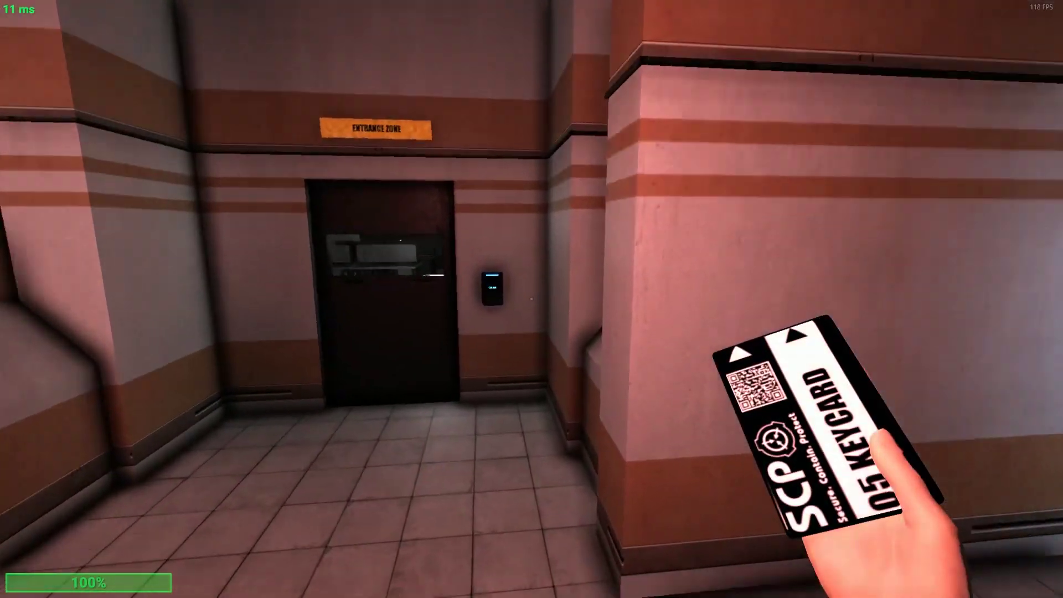
key(e)
key(w)
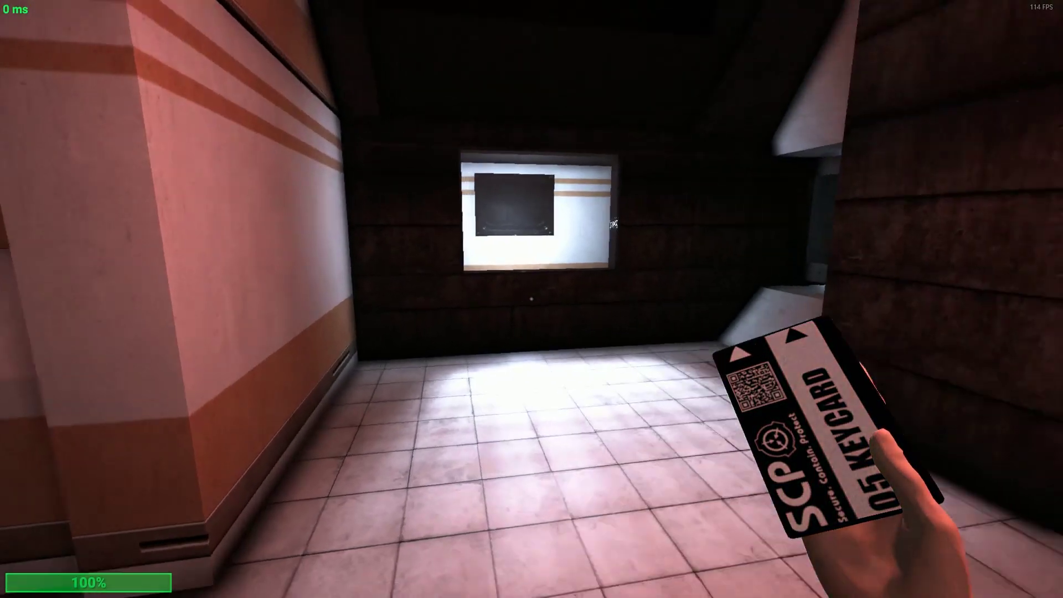
Inspect the windows, pillars and side corridor around the entrance checkpoint passage on foot.
key(w)
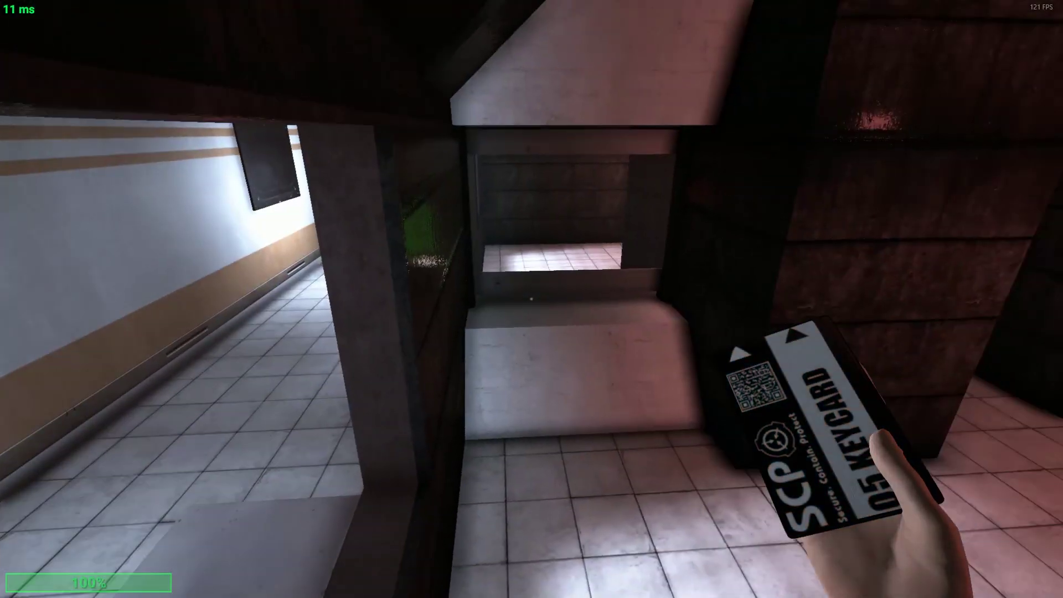
key(w)
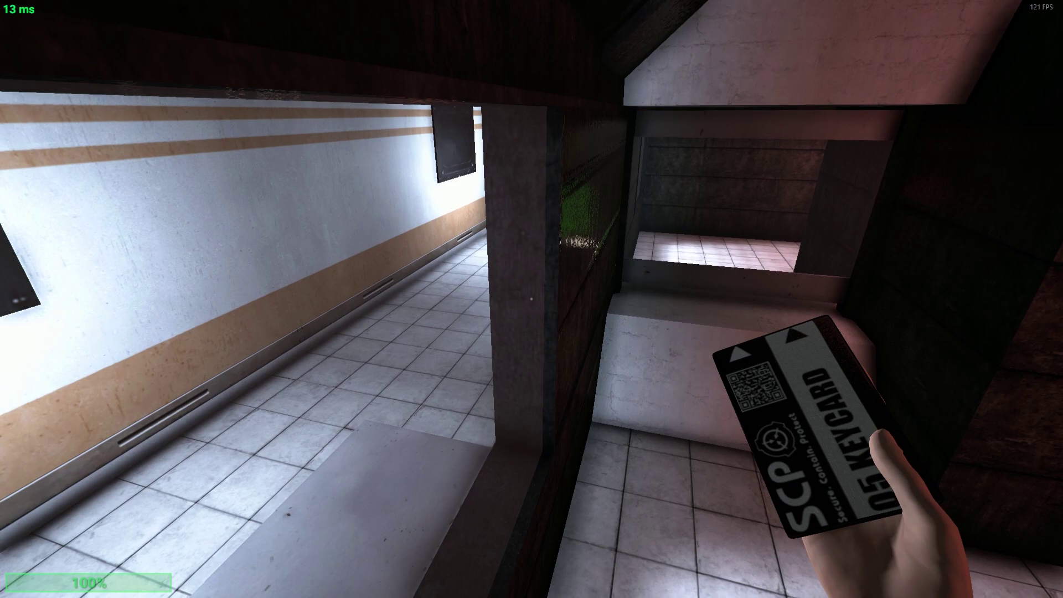
key(w)
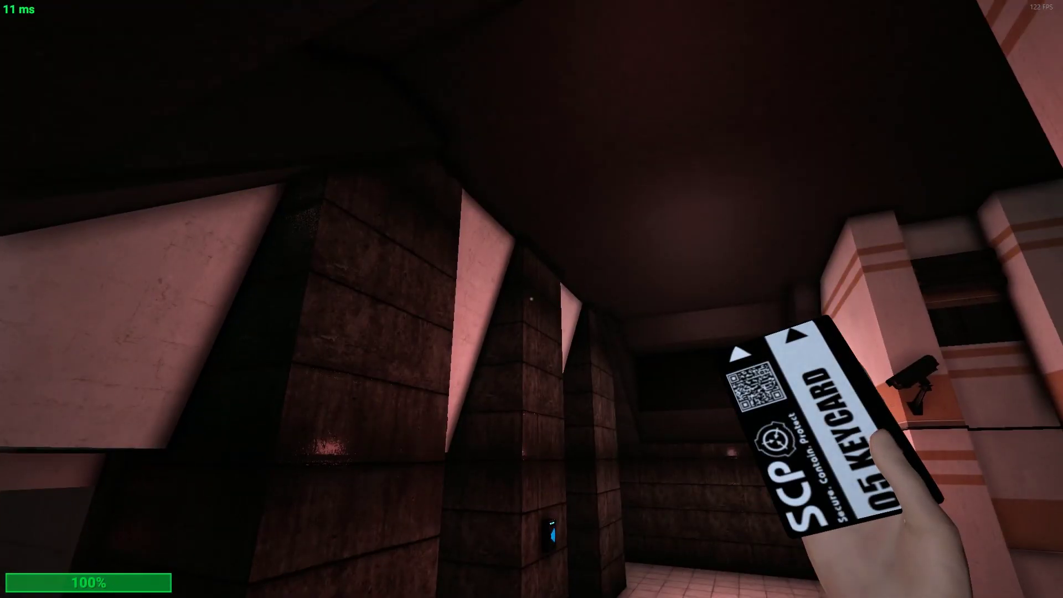
key(w)
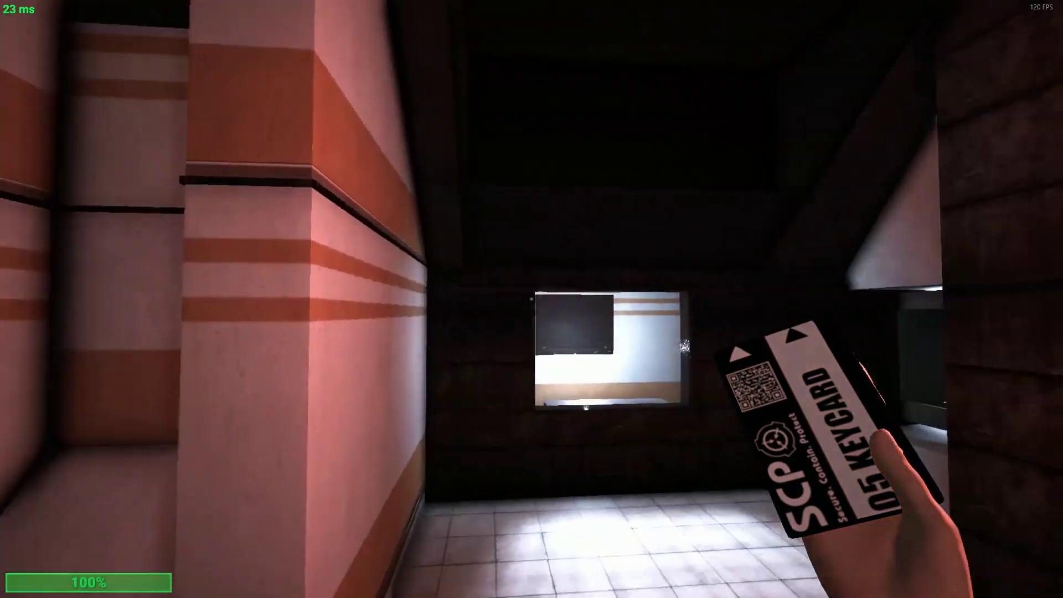
key(w)
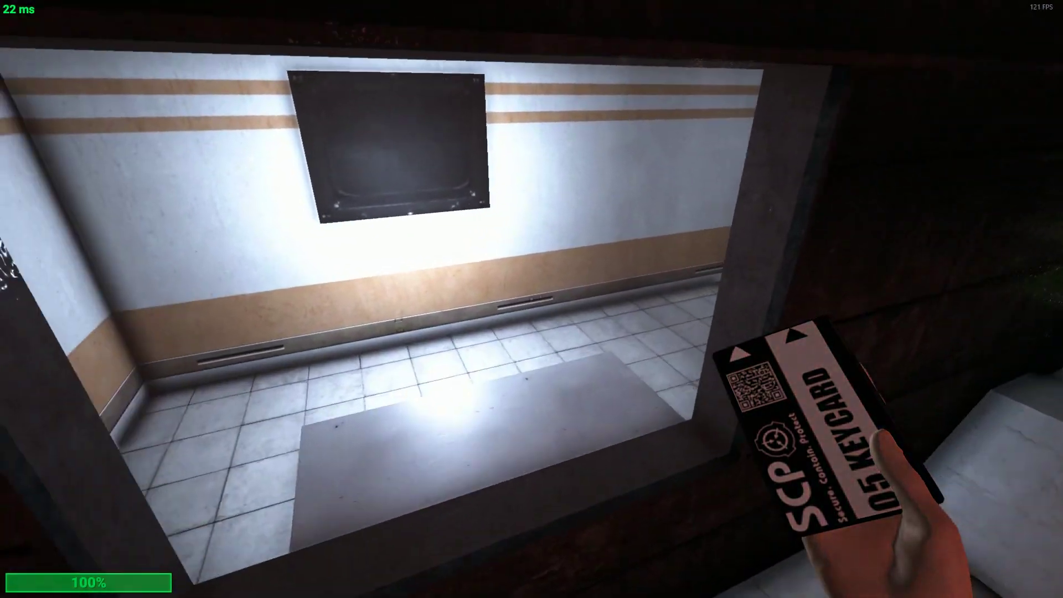
Walk through the open Entrance Zone door and look over the office's desks, shelves, partitions and exits.
key(w)
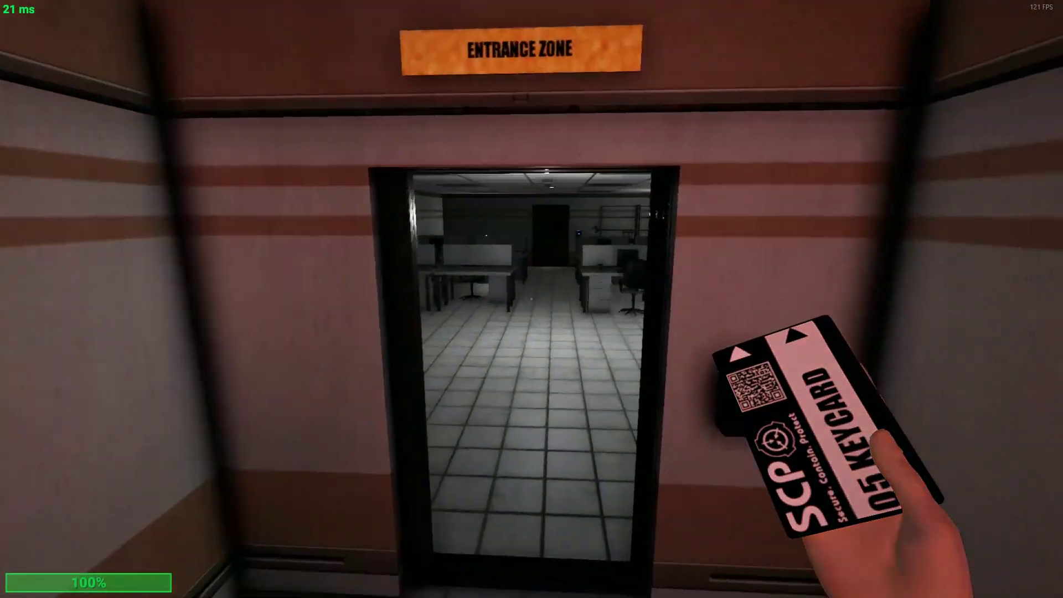
key(w)
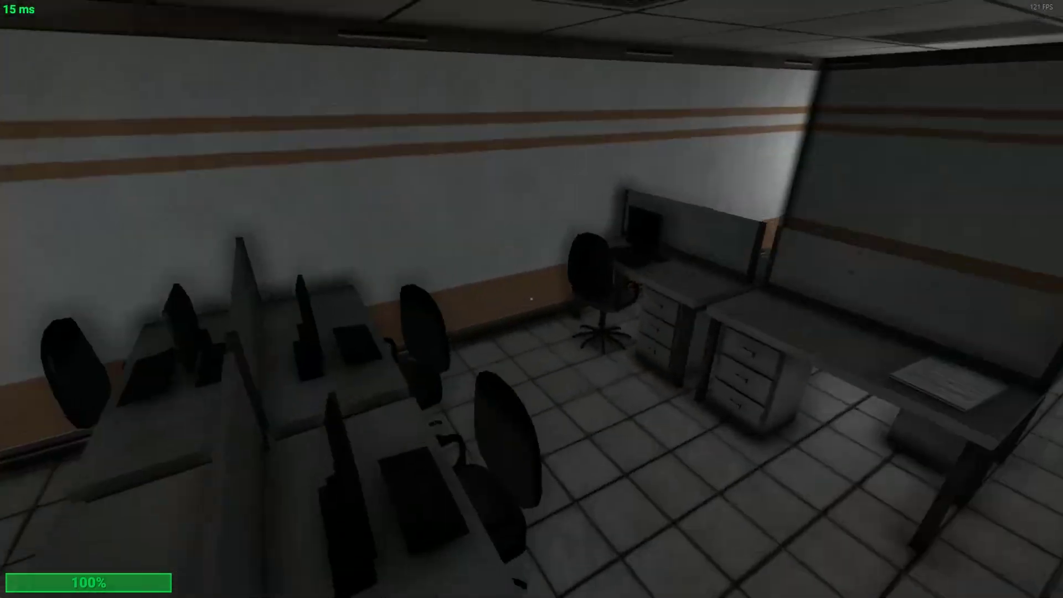
key(w)
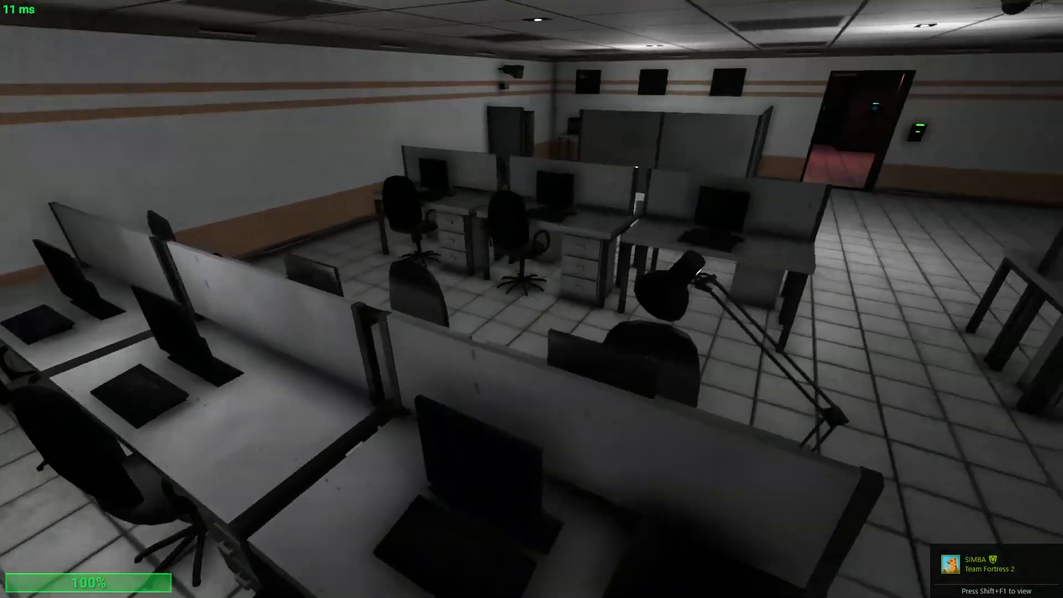
key(w)
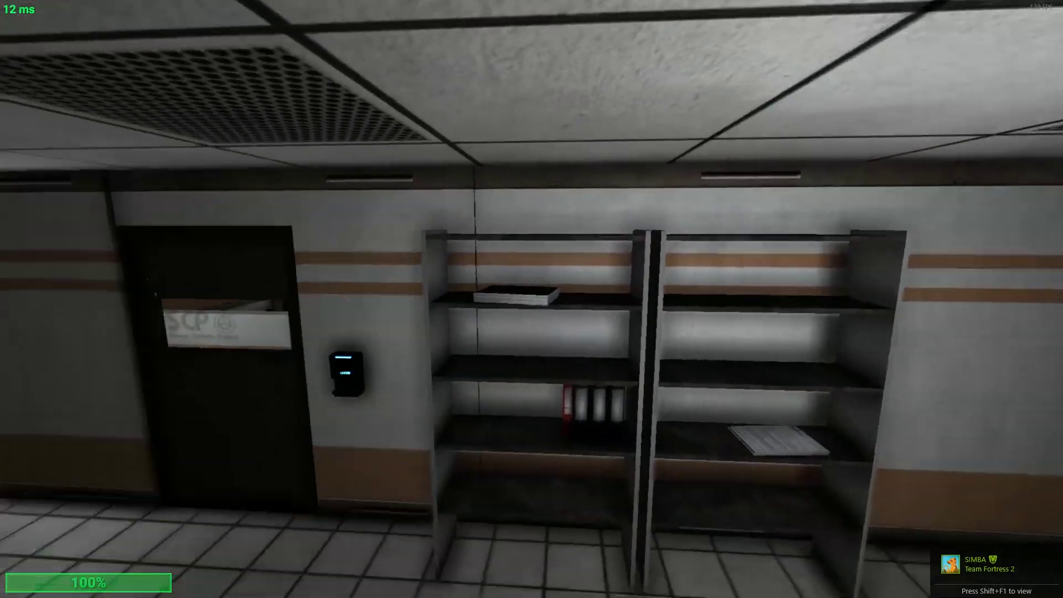
key(w)
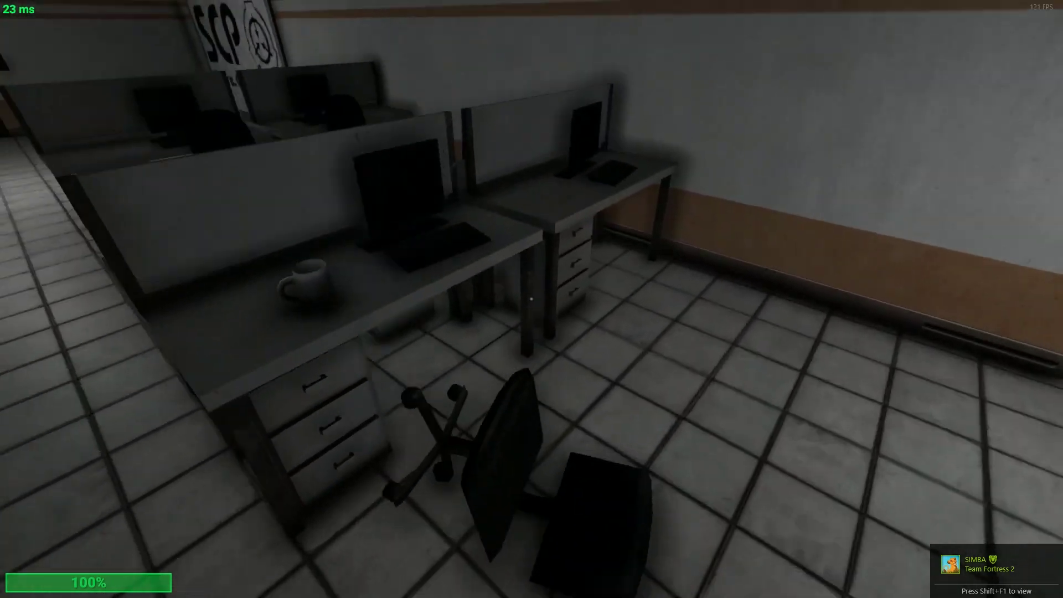
key(w)
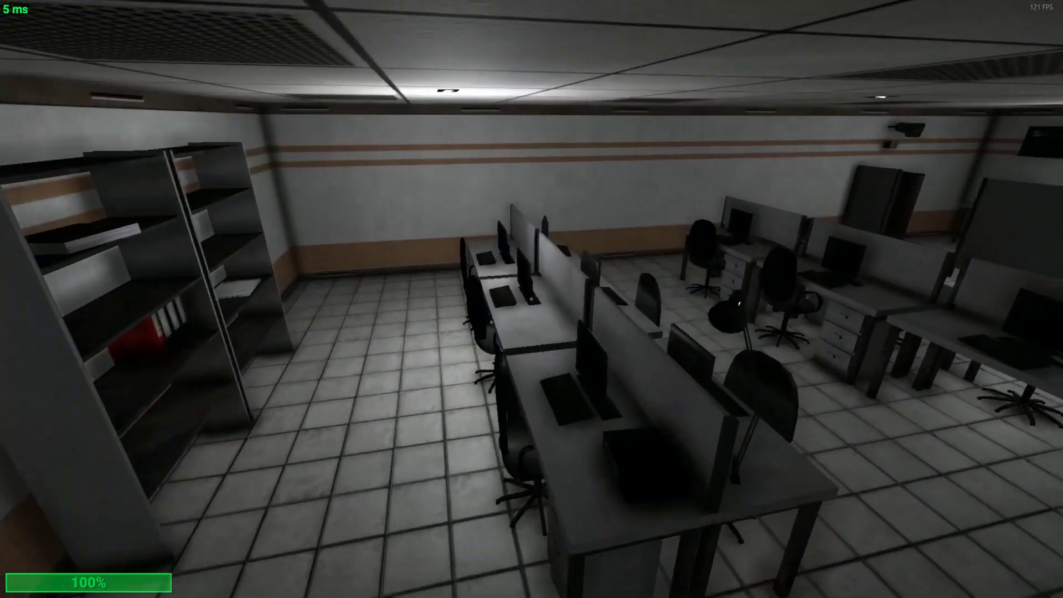
key(w)
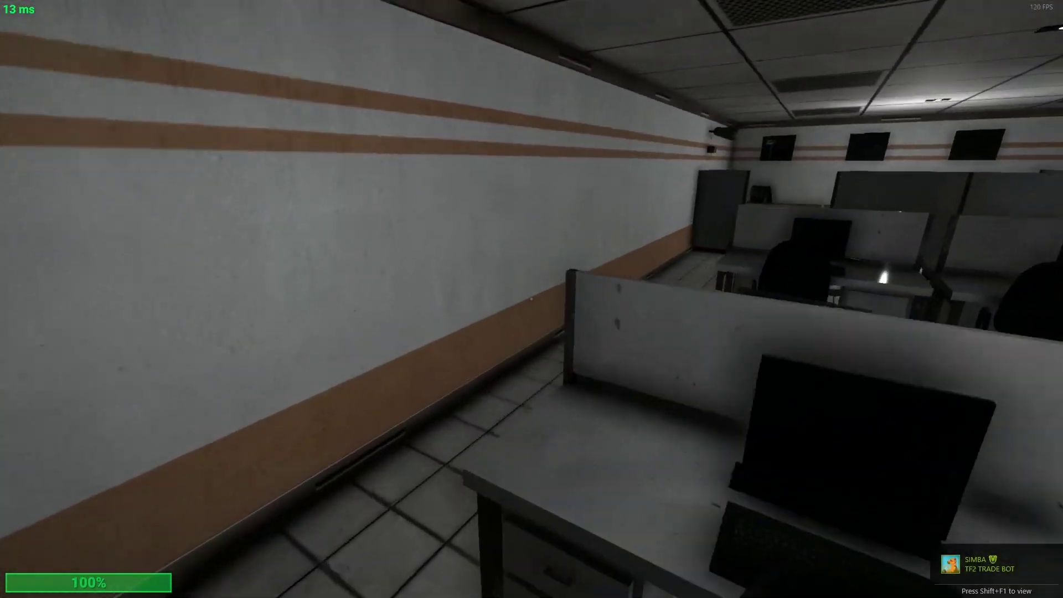
key(w)
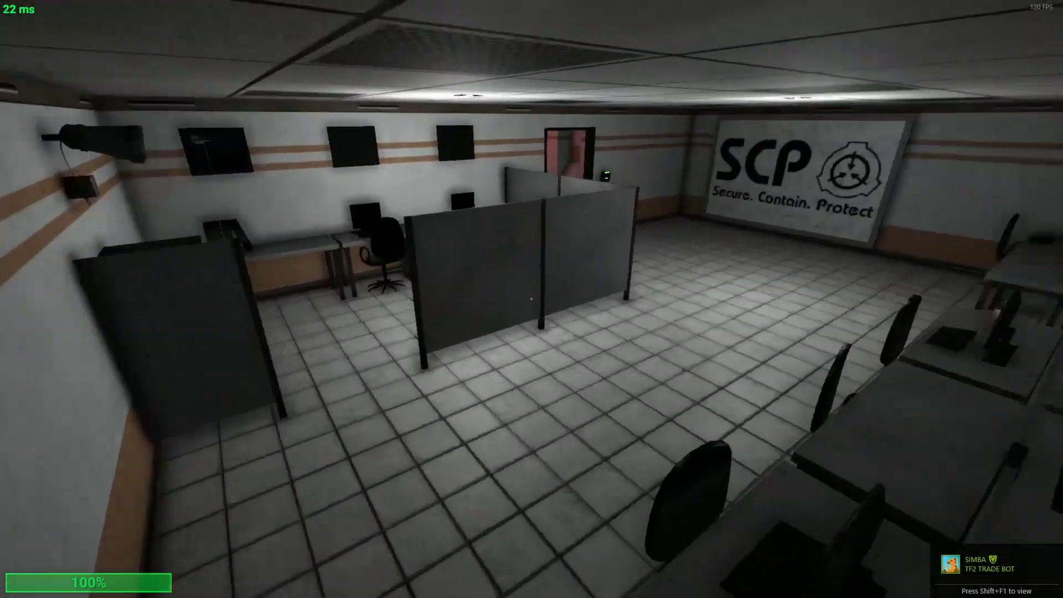
key(w)
key(w)
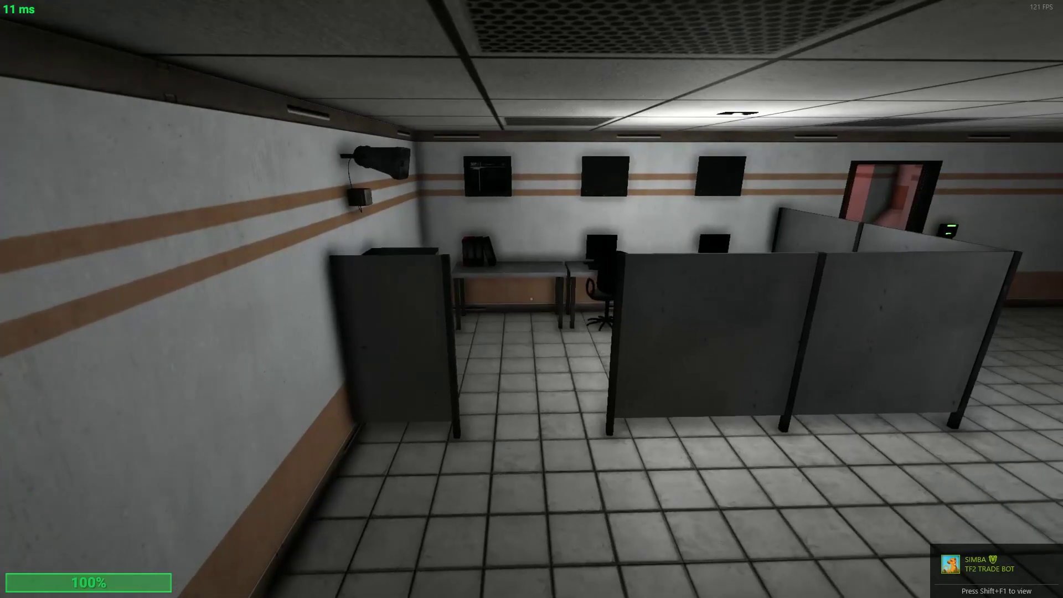
key(w)
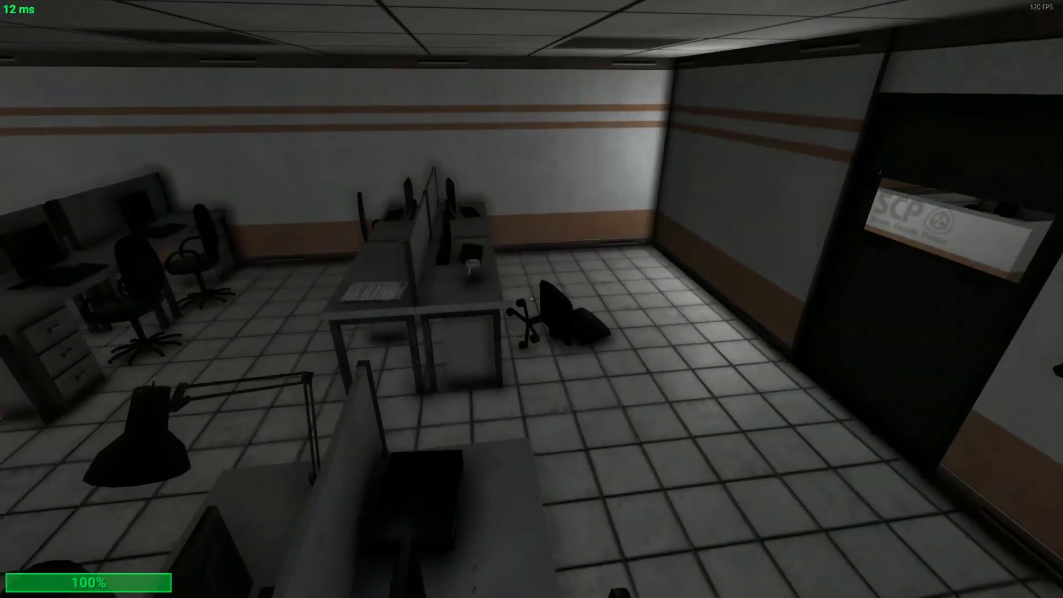
Run the cs -r and .prefs commands in the game console, and close the console.
key(grave)
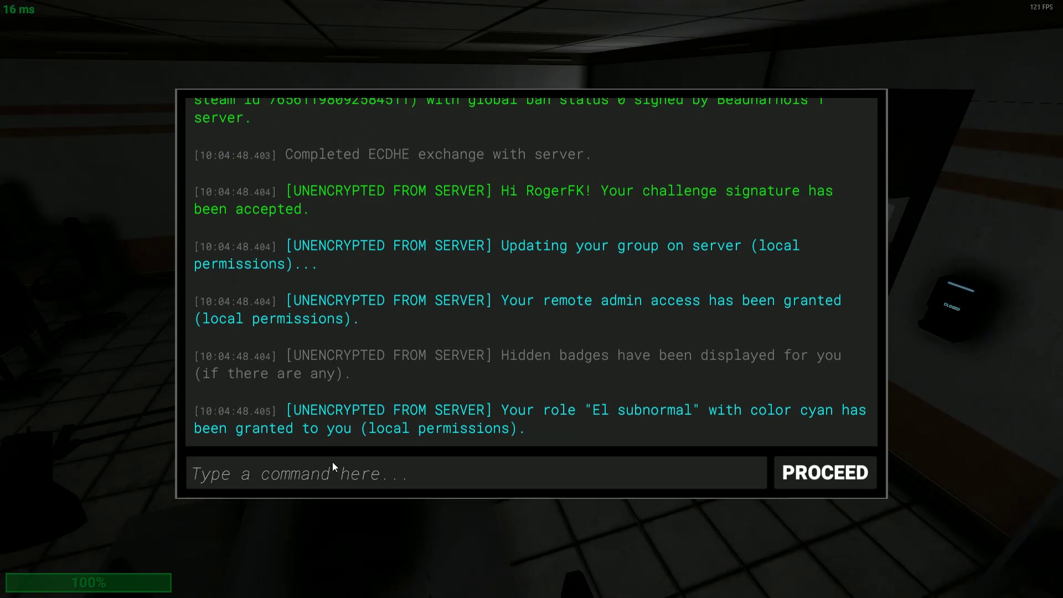
text(cs -r)
key(Return)
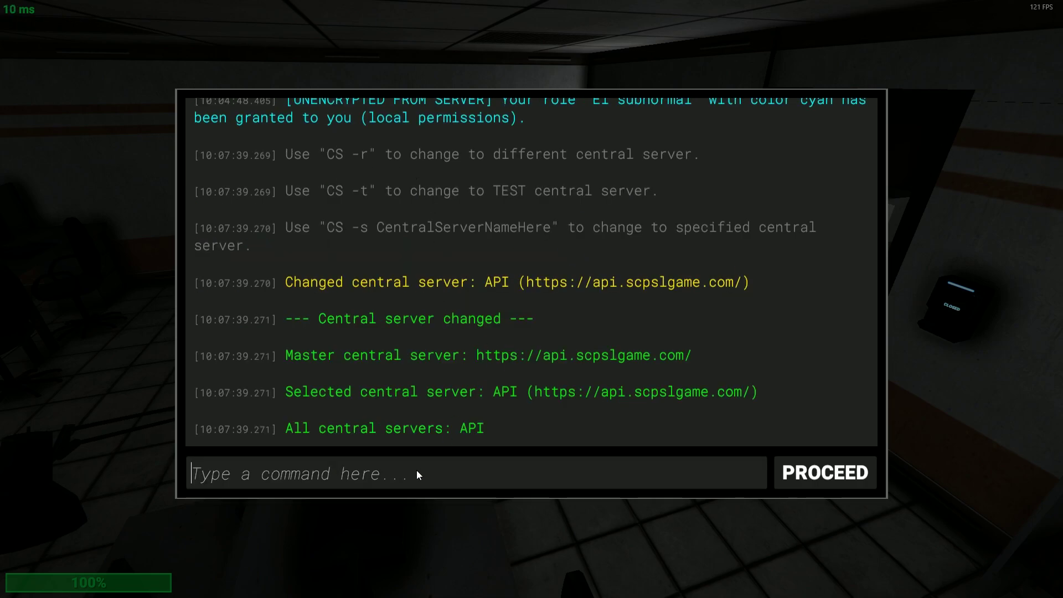
text(.prefs)
key(Return)
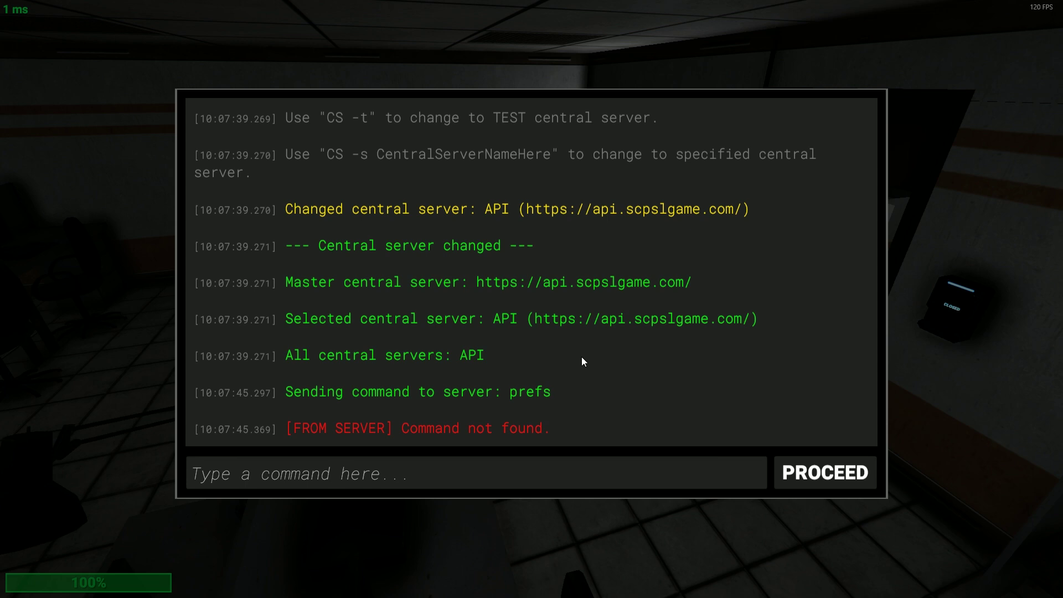
key(grave)
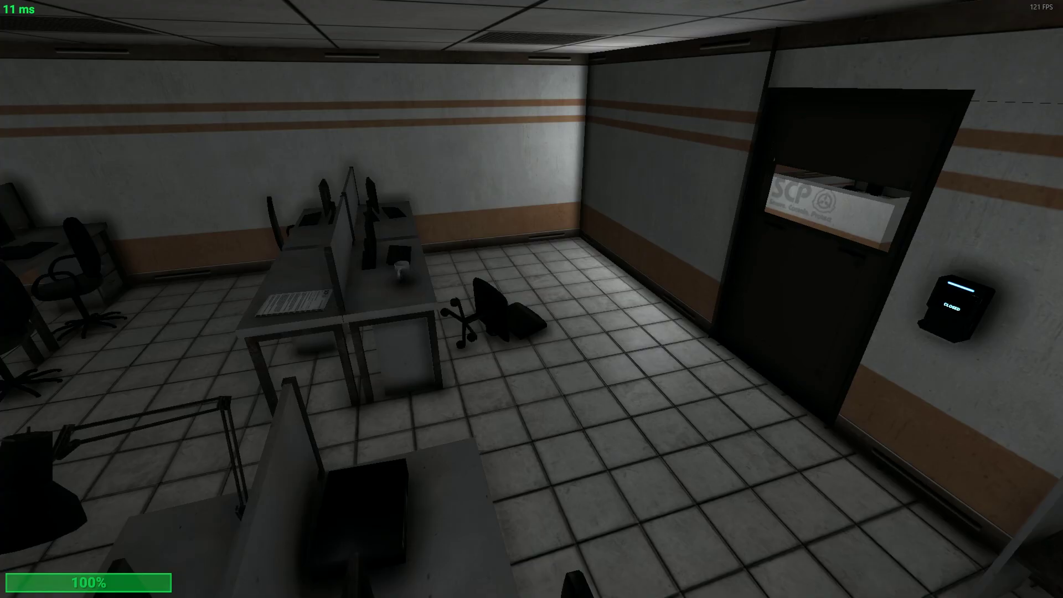
Go to the empty office desk and bind the .newpos command to the O key with cmdbind.
key(w)
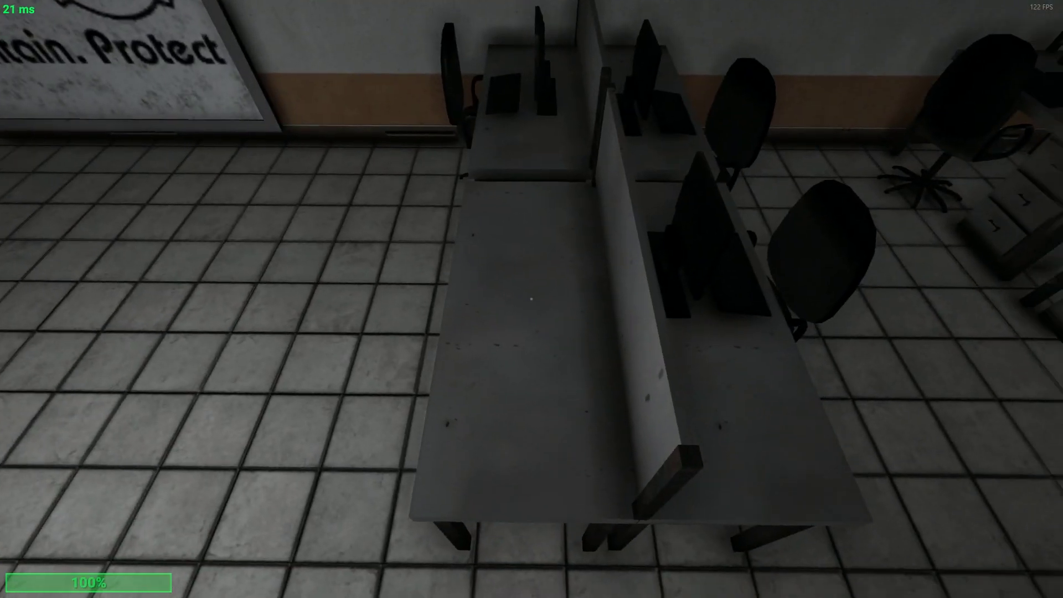
key(grave)
text(.newpos)
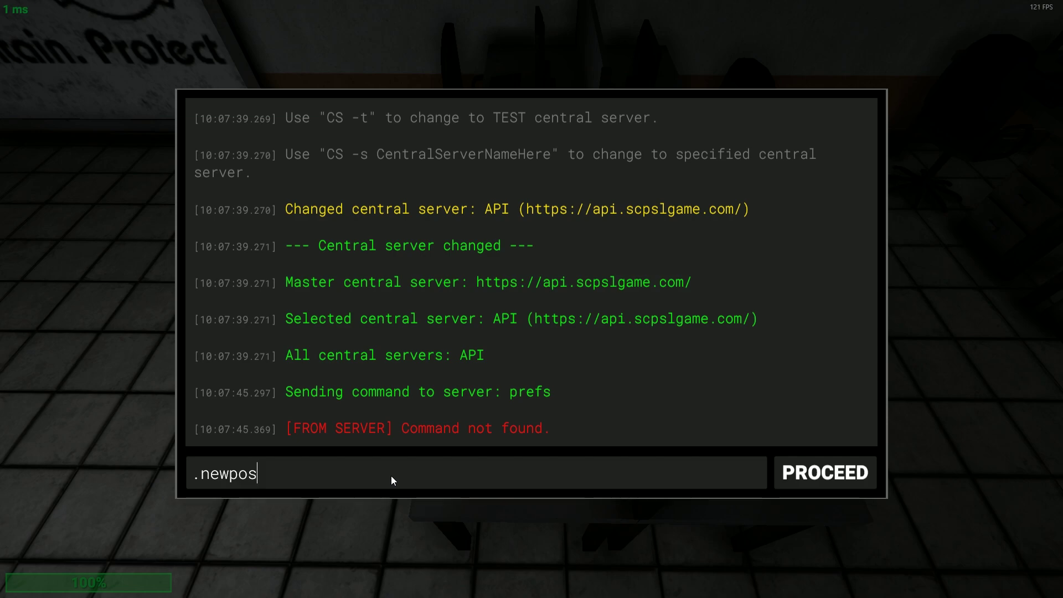
key(ctrl+shift+Left)
key(ctrl+shift+Left)
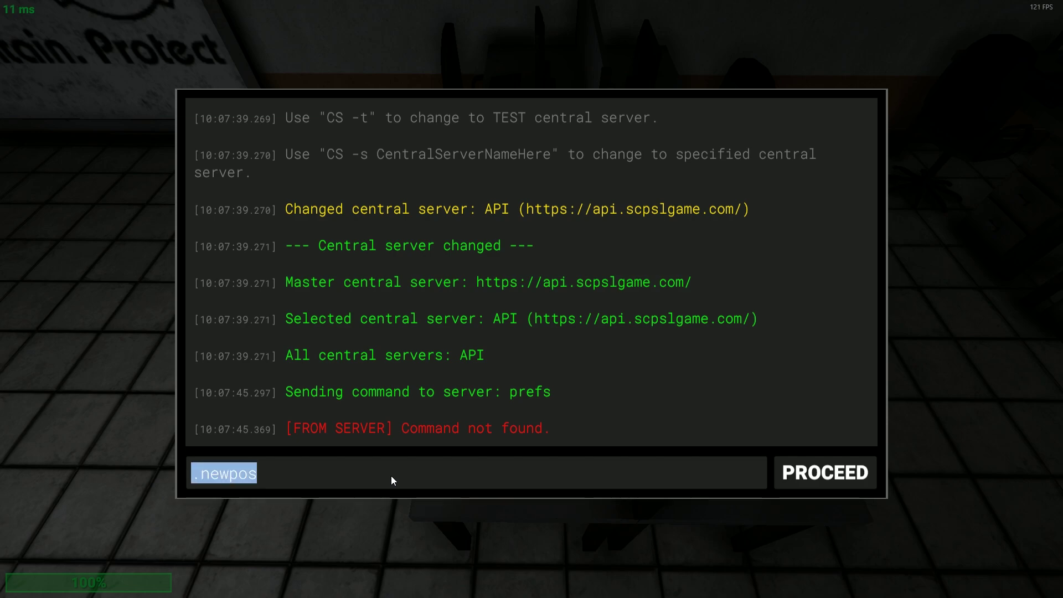
text(cmdbin)
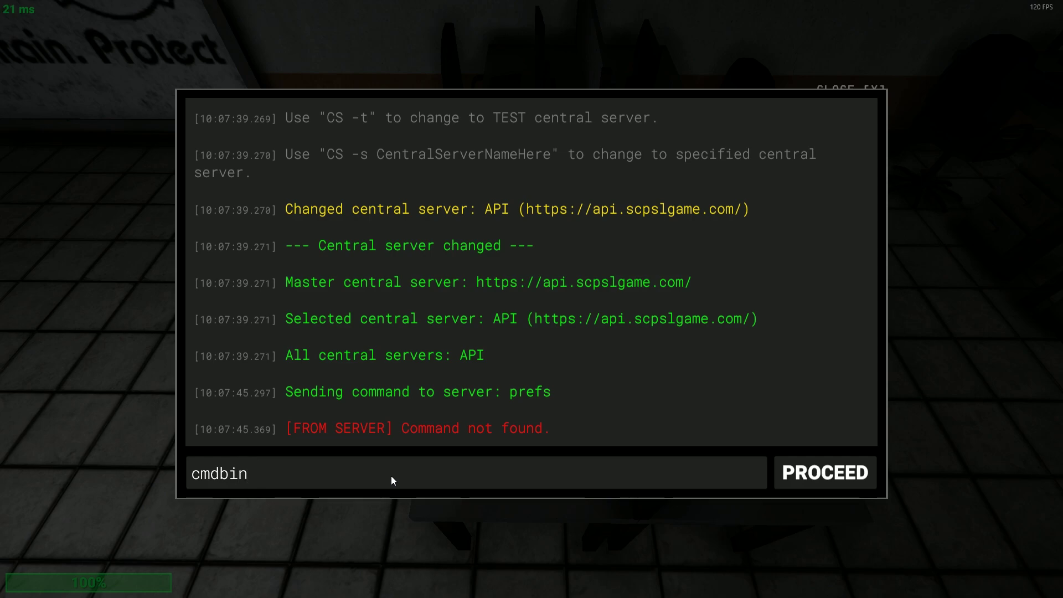
text(d o .newpos)
key(Return)
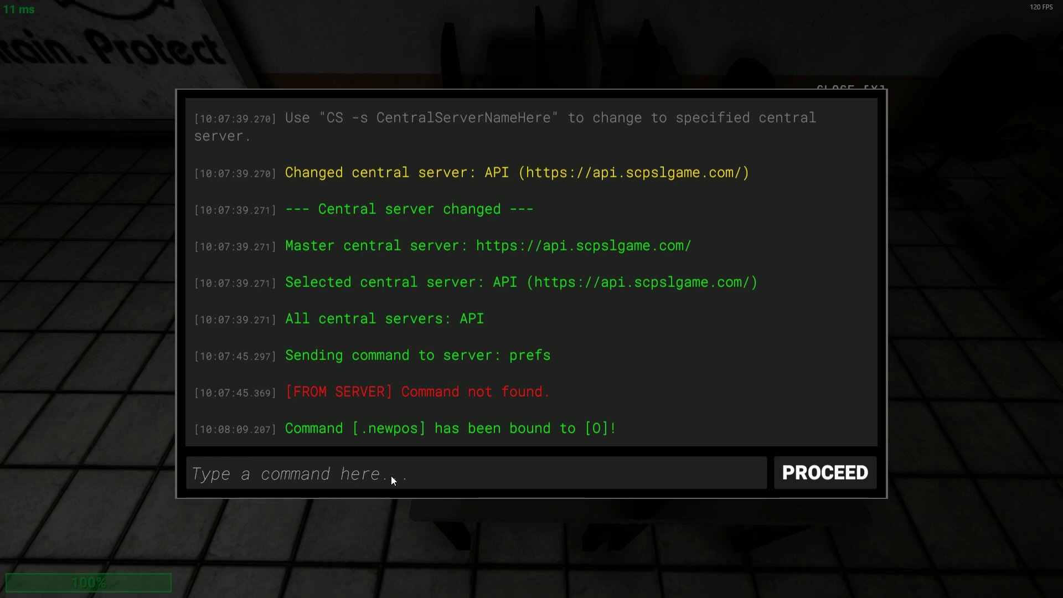
Run the .newpos command in the game console, and close the console and the remote admin window.
text(.newpos)
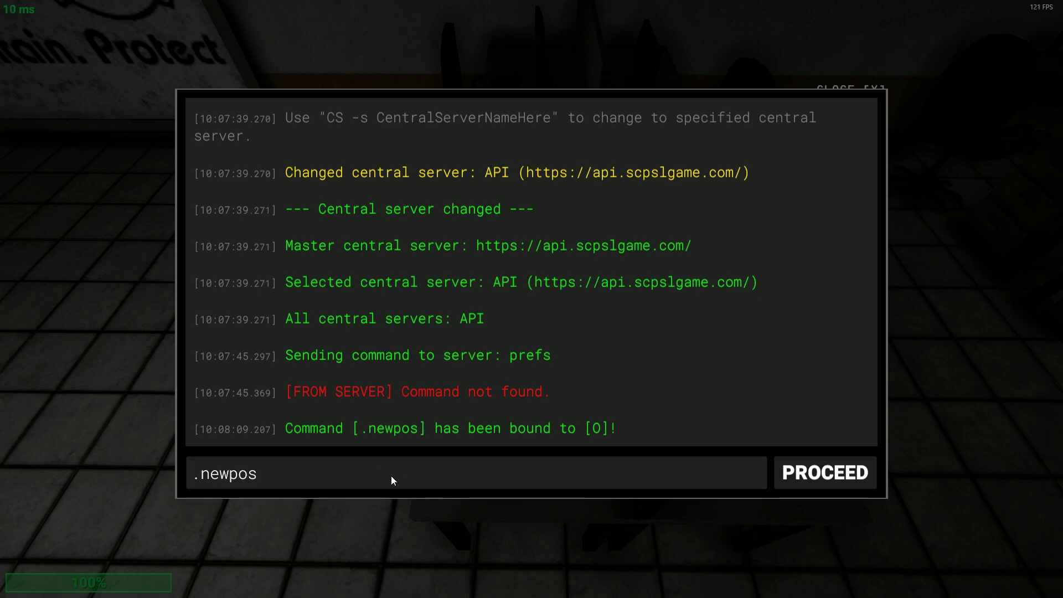
key(Return)
key(Escape)
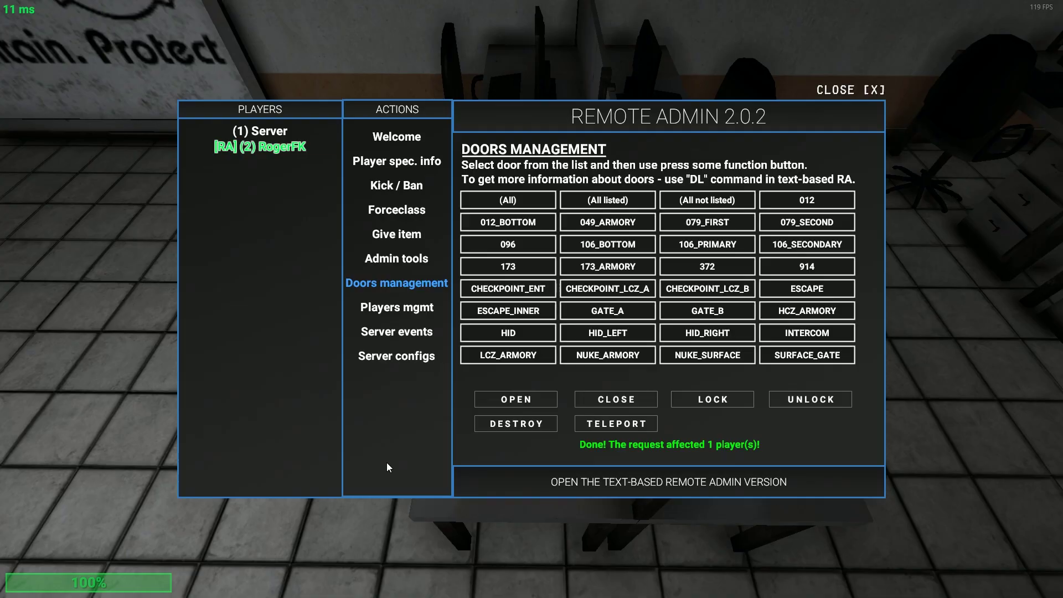
key(Escape)
Walk around the desk to view the coin lying on it, and pick the coin up.
key(a)
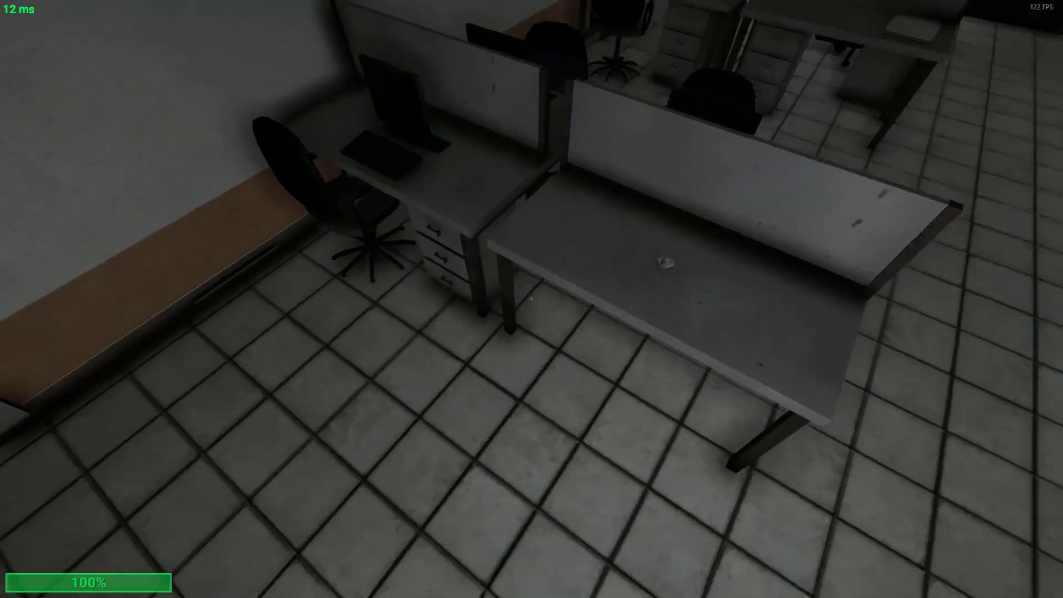
key(w)
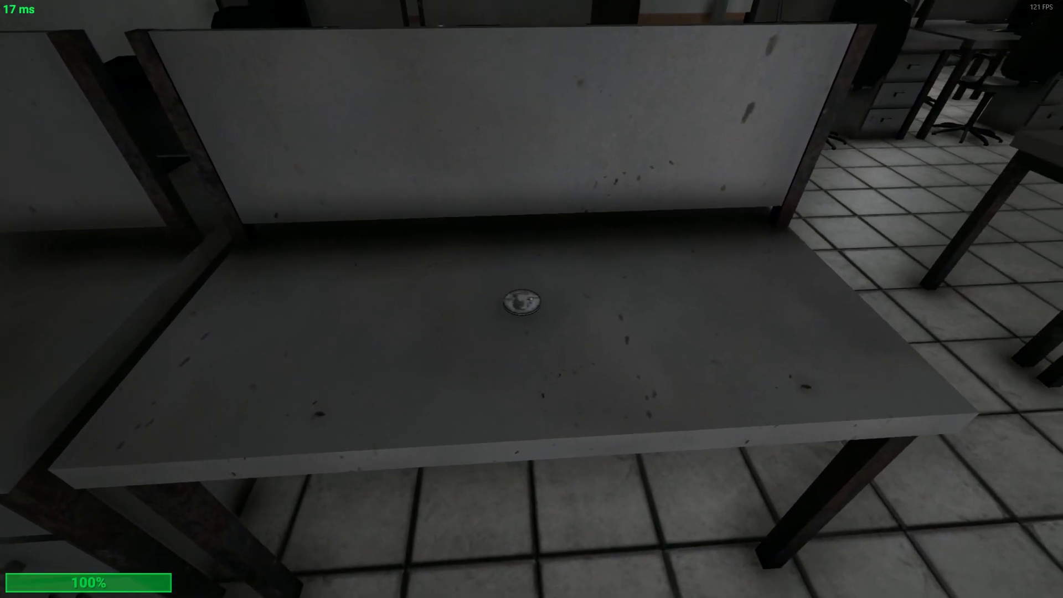
key(s)
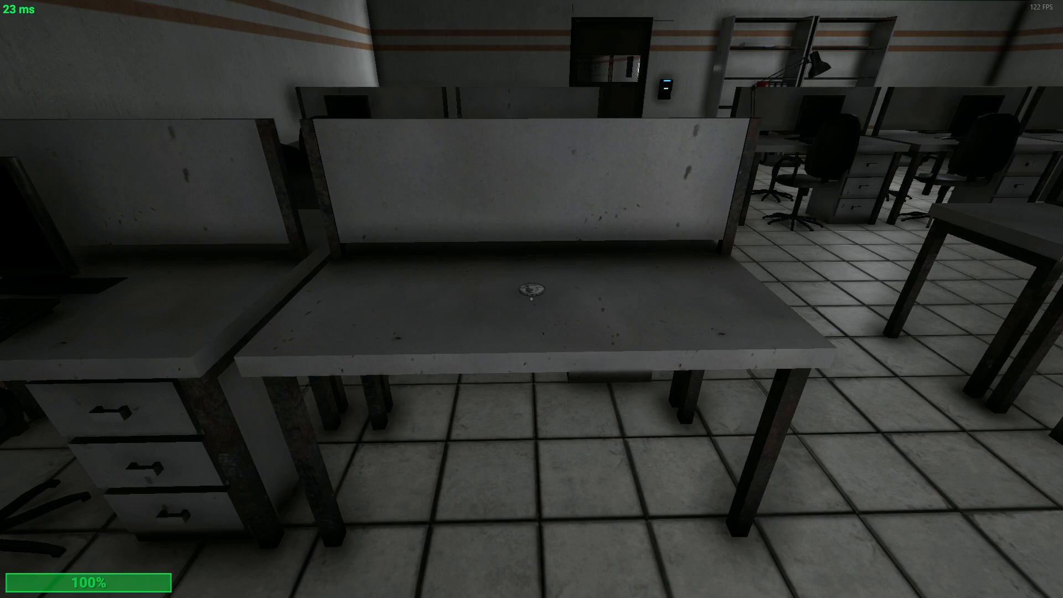
key(d)
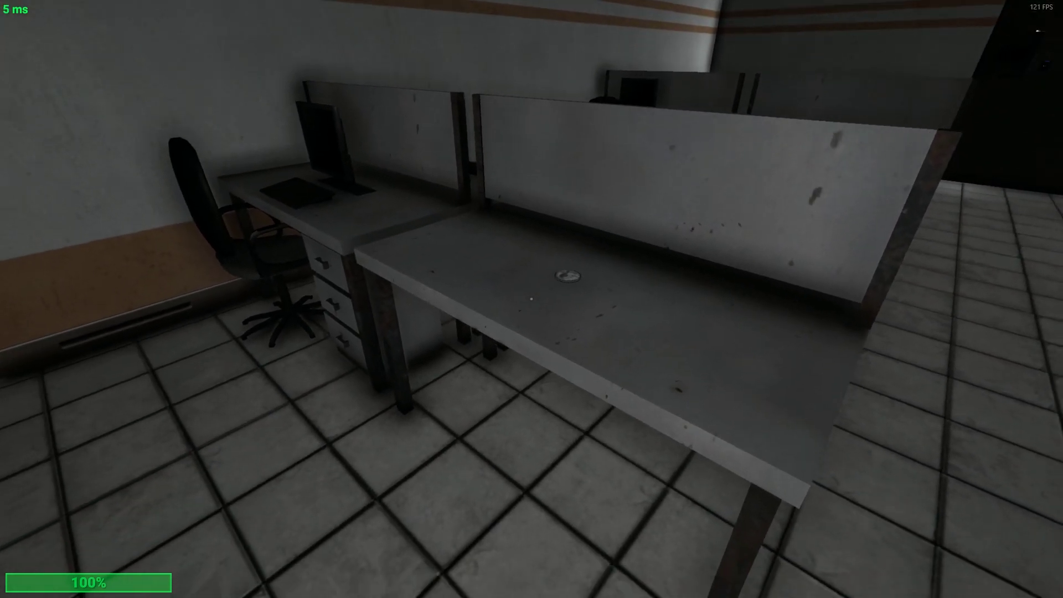
key(s)
key(e)
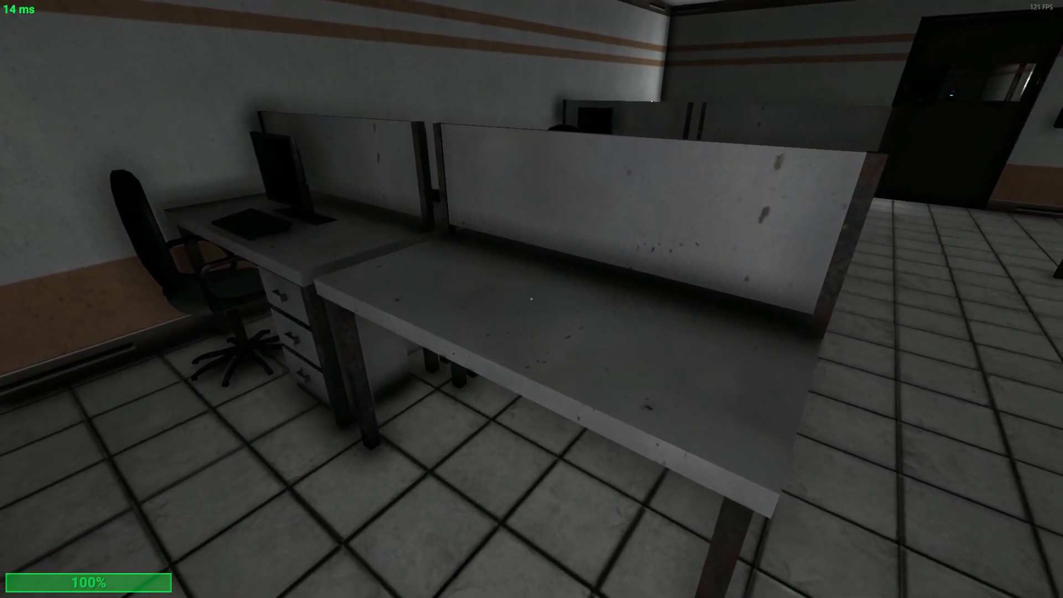
Look around the office and return to examine the surface of the desk where the coin lay.
key(w)
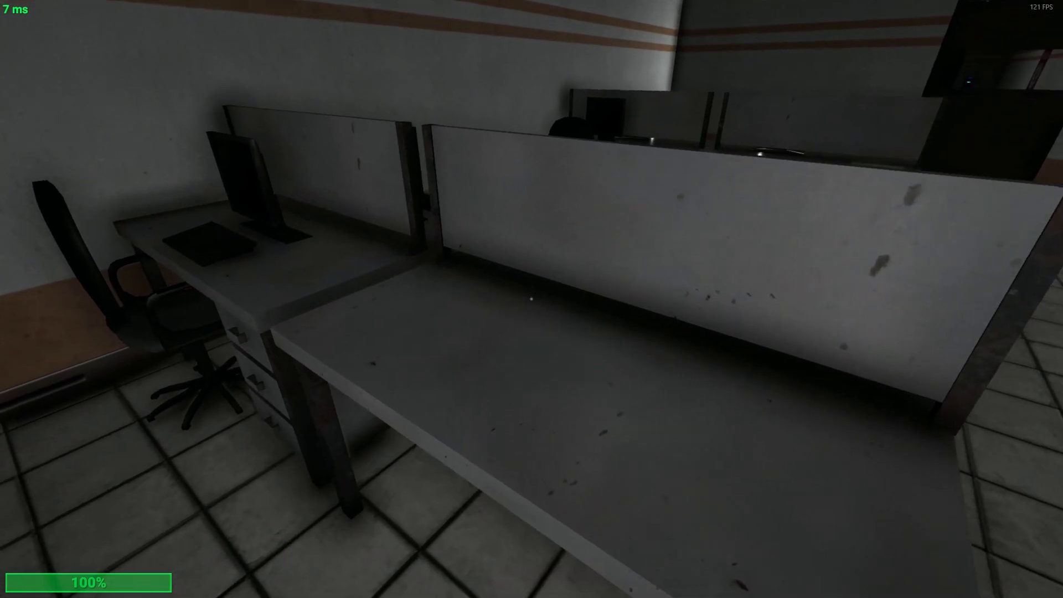
key(w)
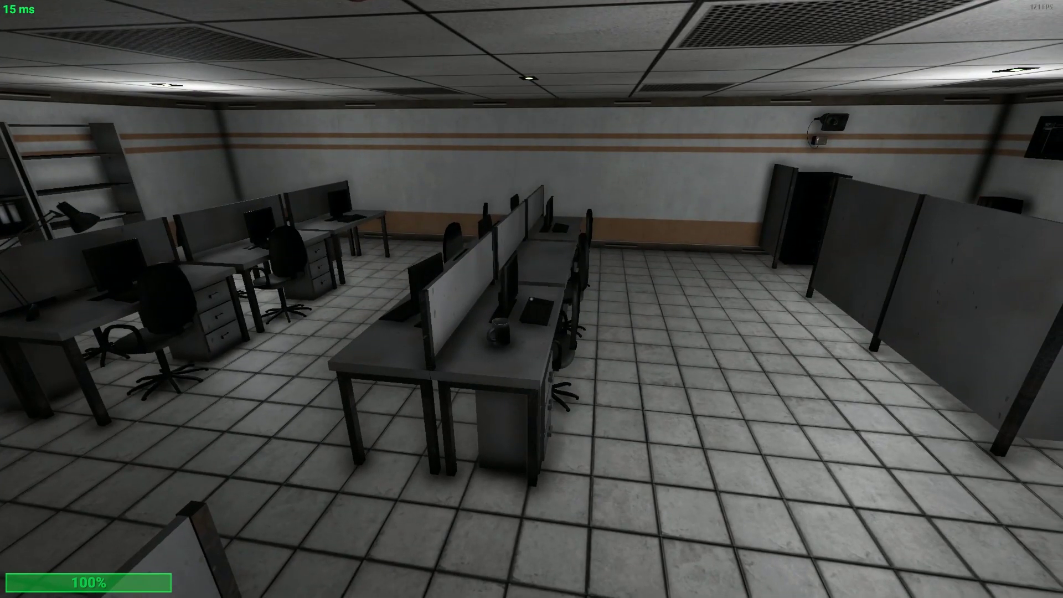
key(w)
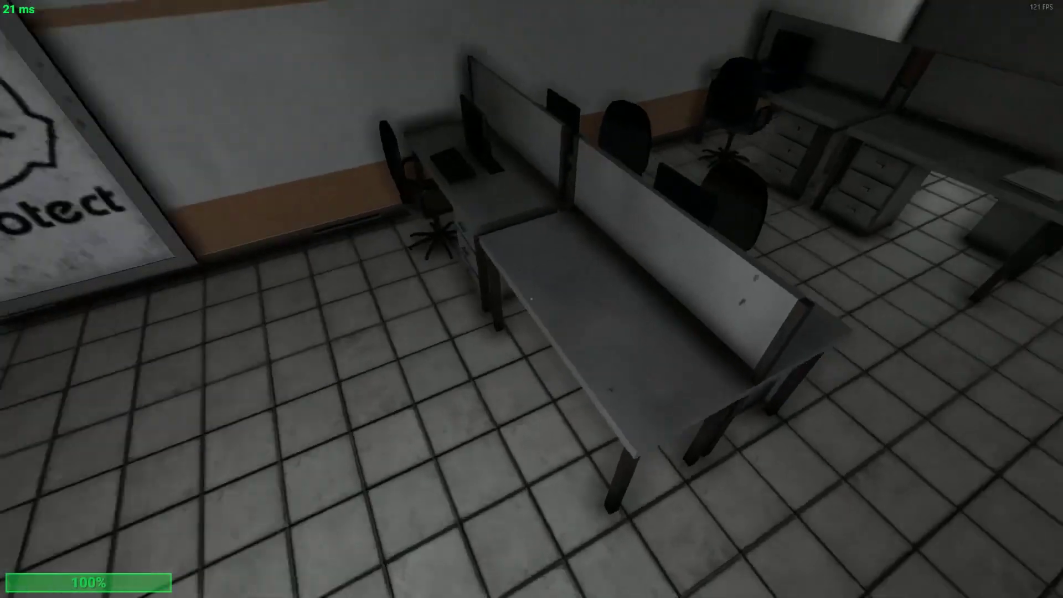
key(s)
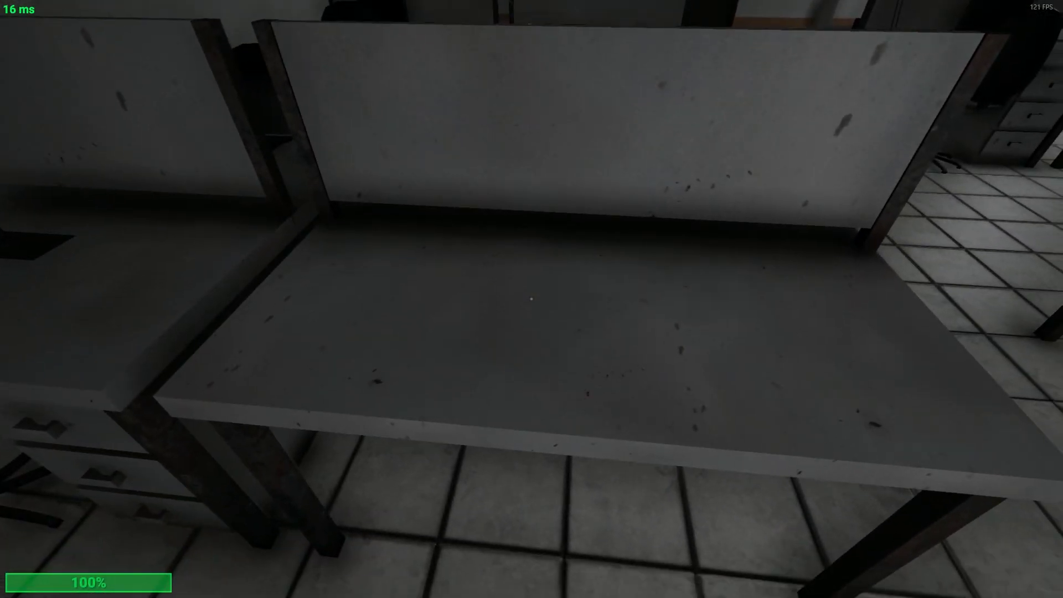
Walk from the desk to the bookshelves beside the closed door and mark new coin positions on the shelves with the bound .newpos command.
key(s)
key(w)
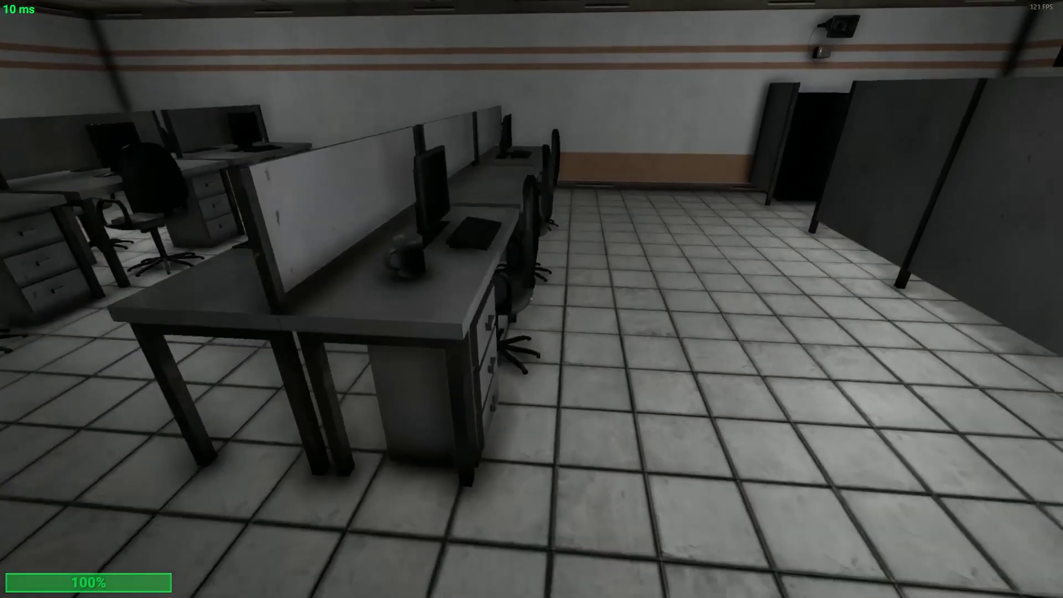
key(space)
key(w)
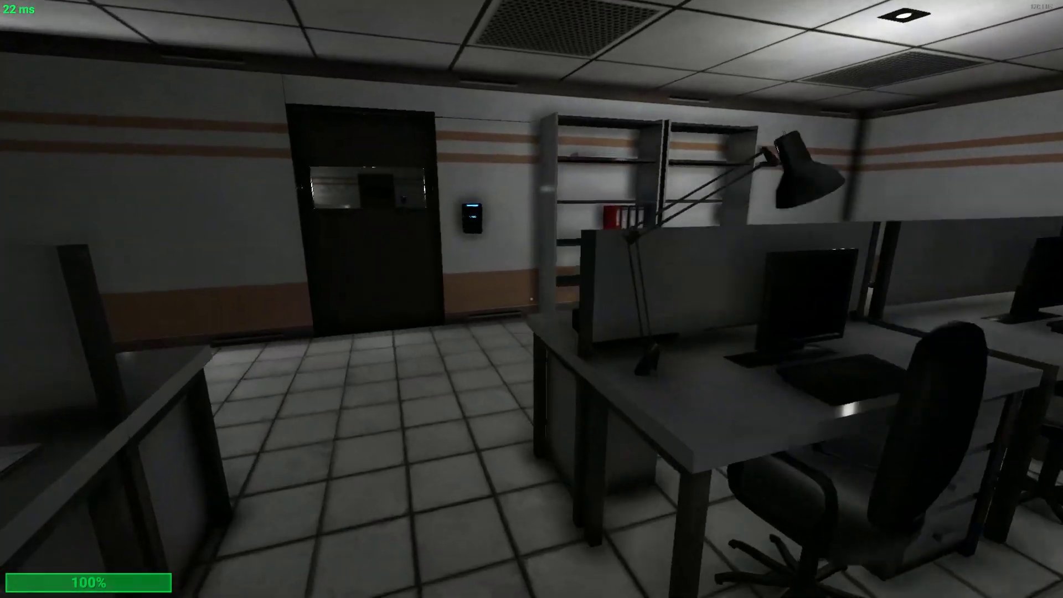
key(w)
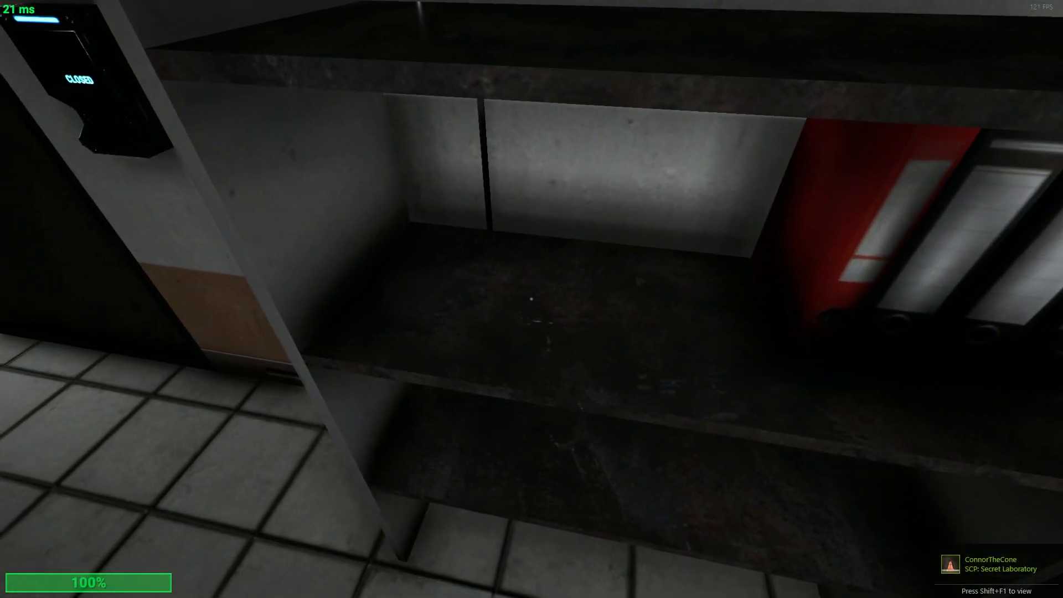
key(w)
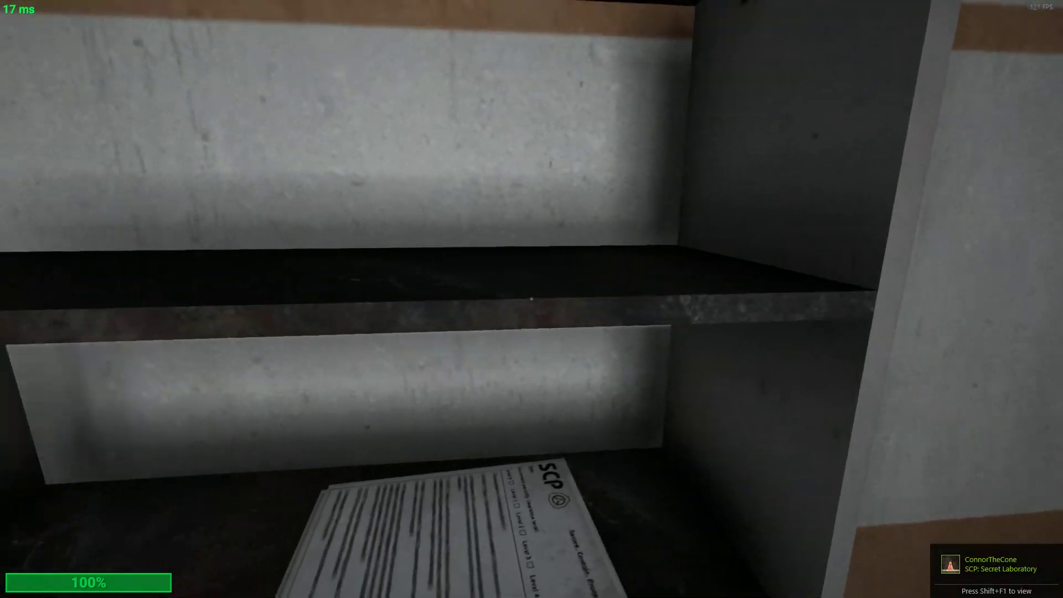
key(s)
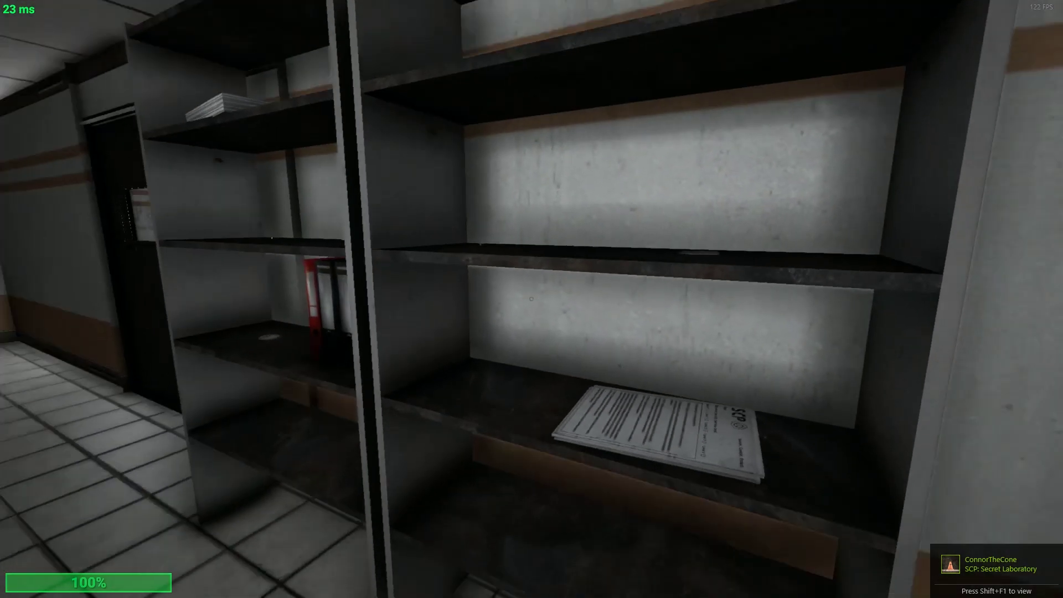
Read the RoomType logged for the new positions in the game console, close it, and look around the whole office.
key(grave)
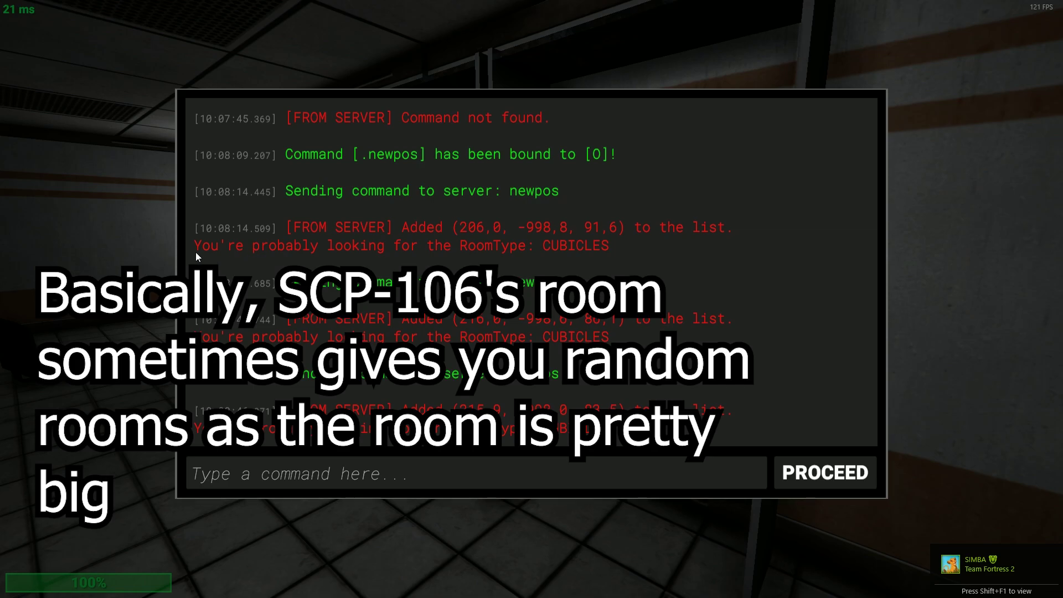
key(grave)
key(w)
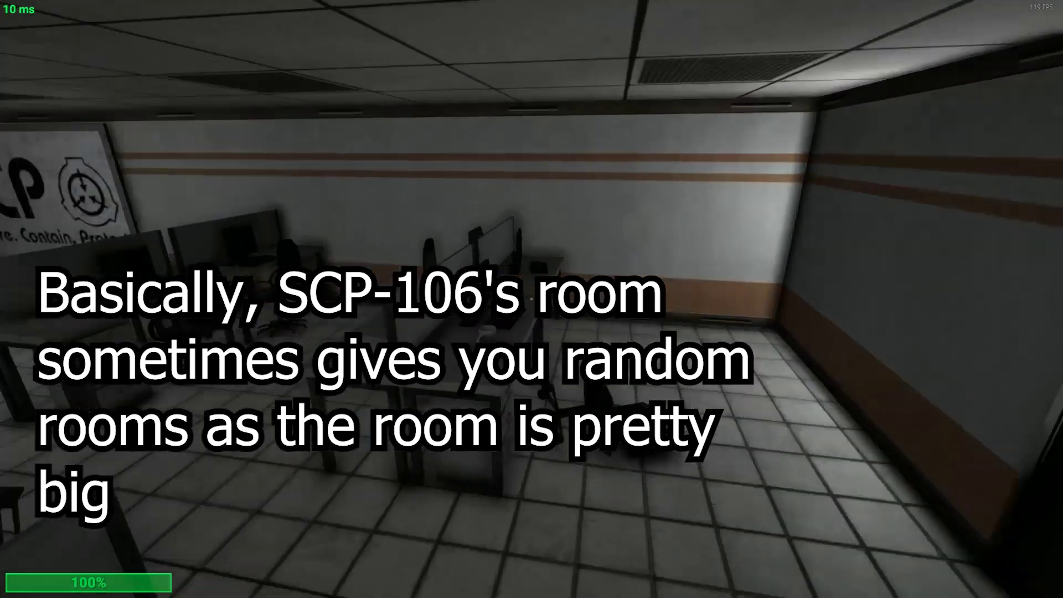
key(w)
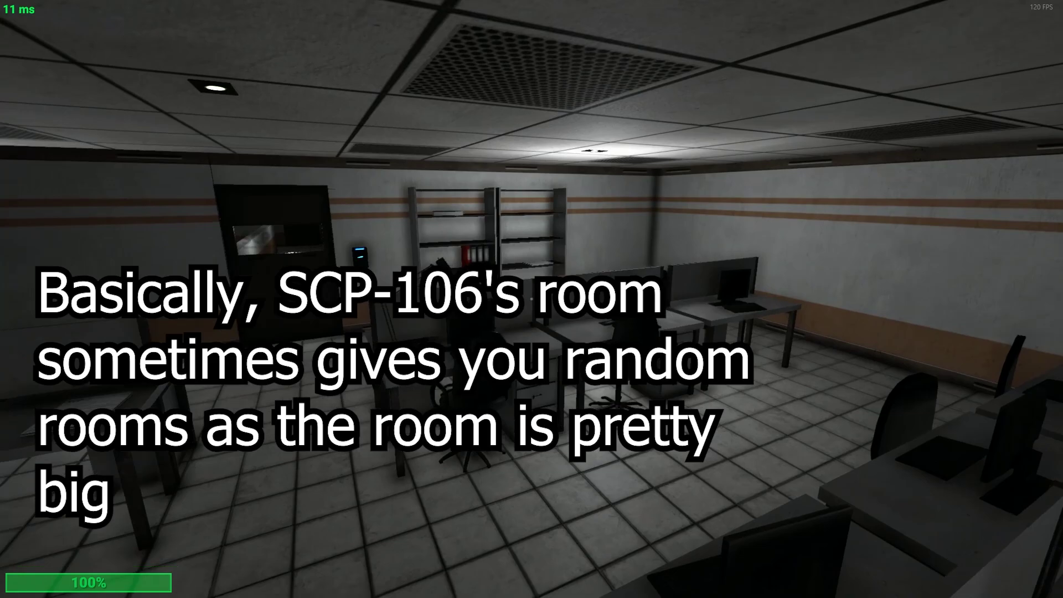
key(w)
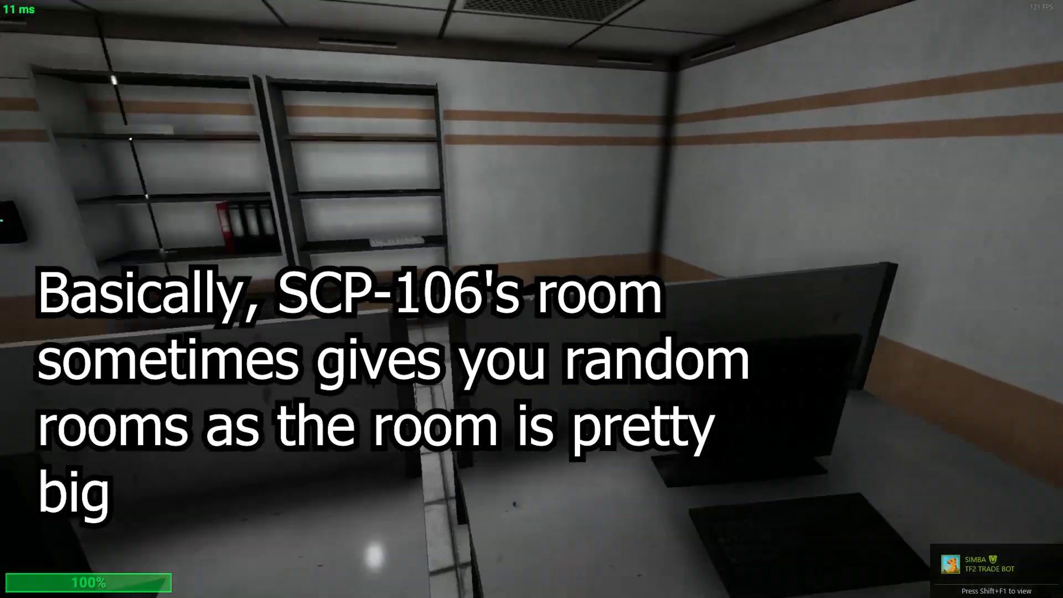
key(w)
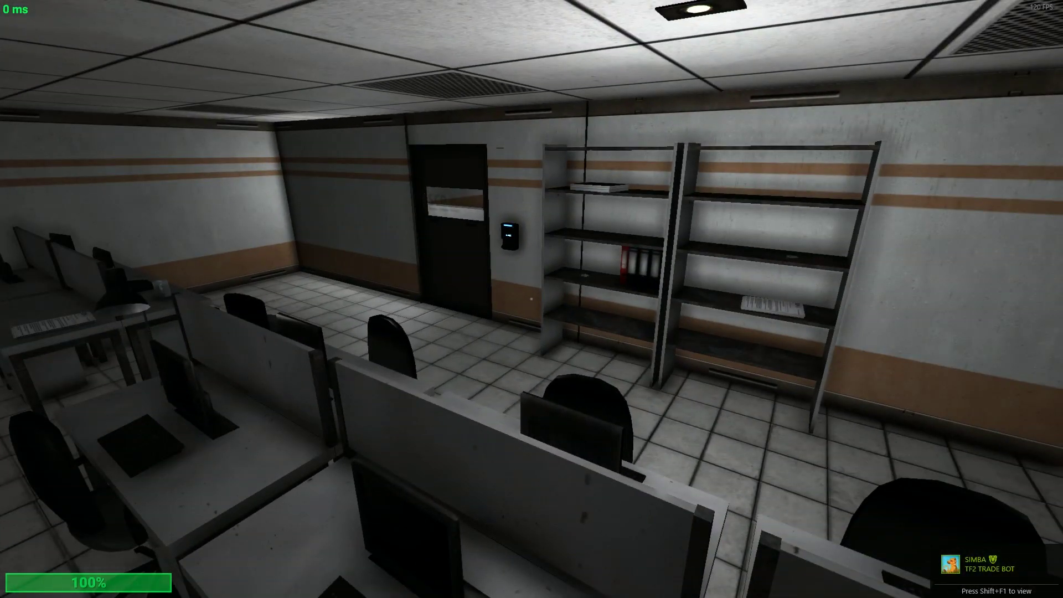
key(w)
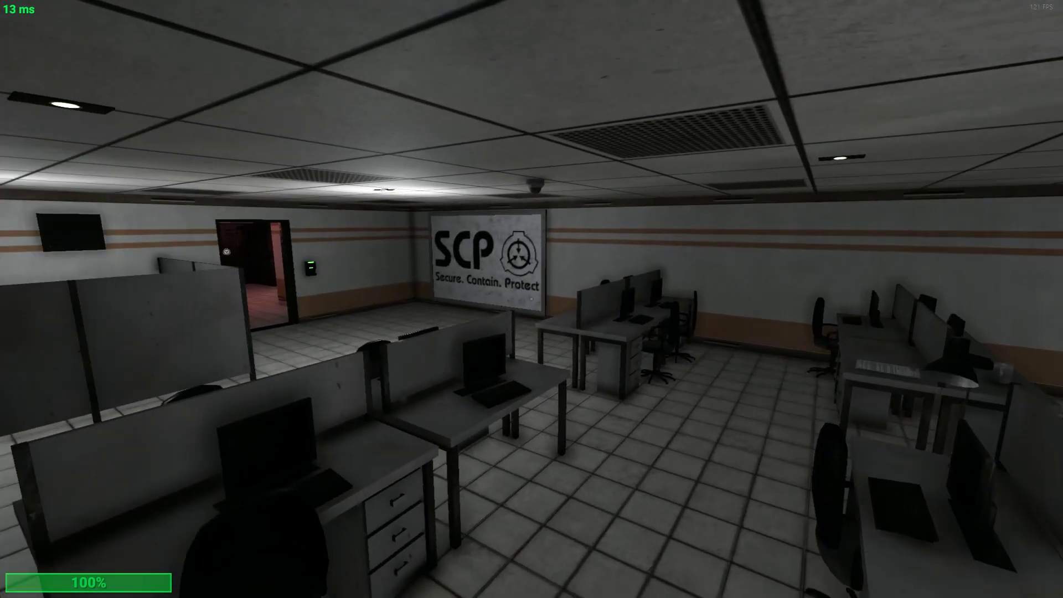
Enter itemspawner addcoins in the remote admin text console and copy the unfinished command without sending it.
key(m)
click(627, 481)
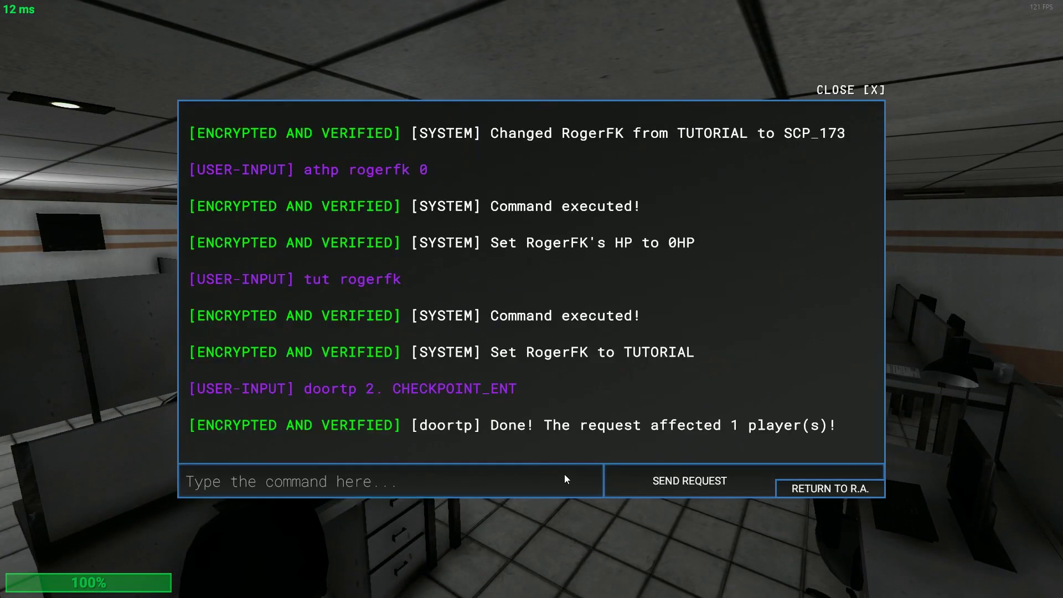
text(itemspawner addcoins)
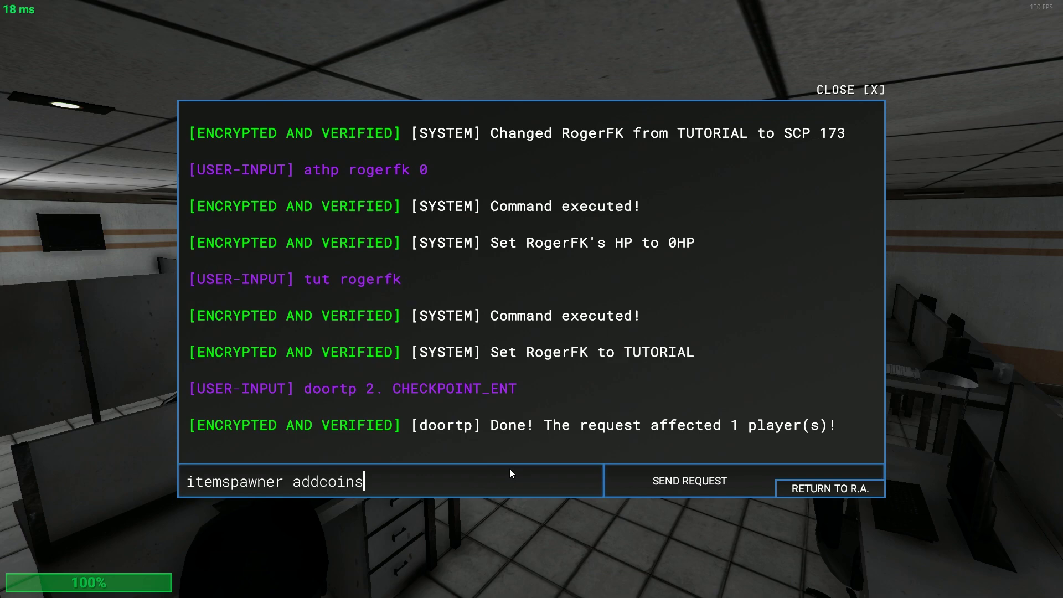
key(ctrl+a)
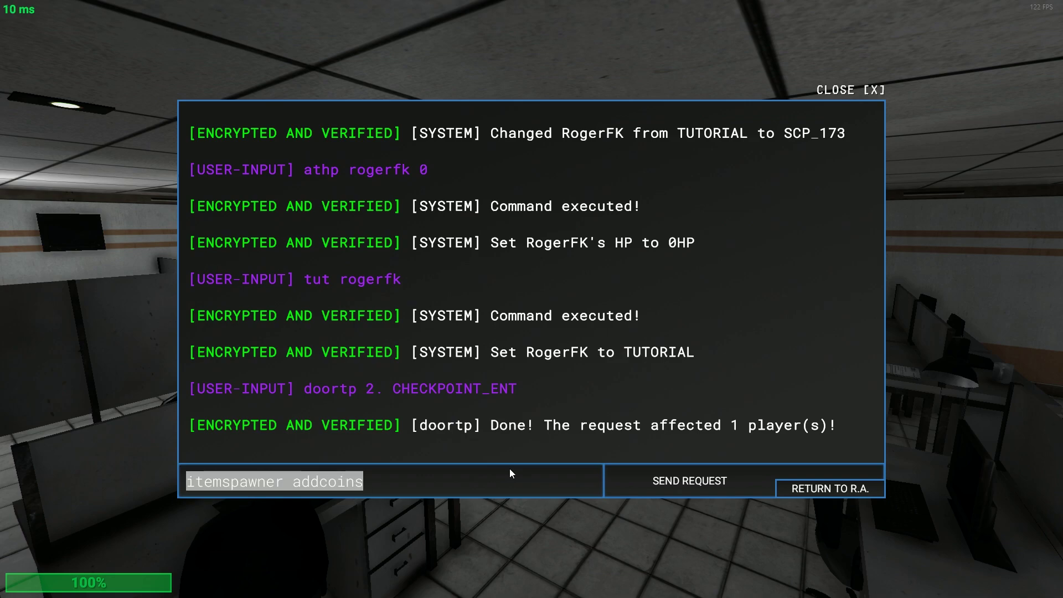
key(Right)
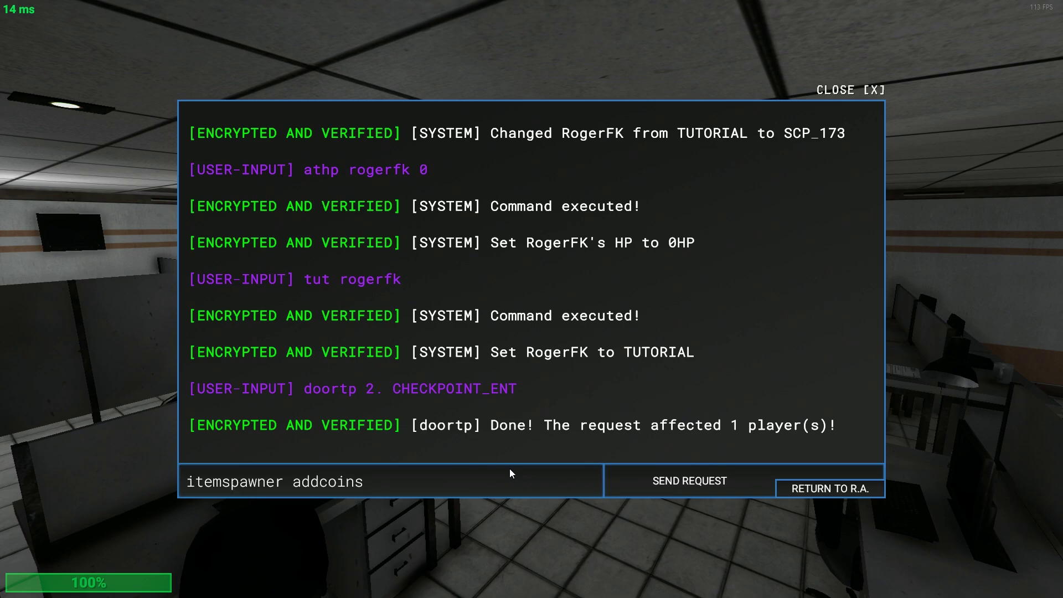
key(ctrl+a)
key(ctrl+c)
Check the RoomType in the game console and run itemspawner addcoins cubicles in the remote admin console.
key(grave)
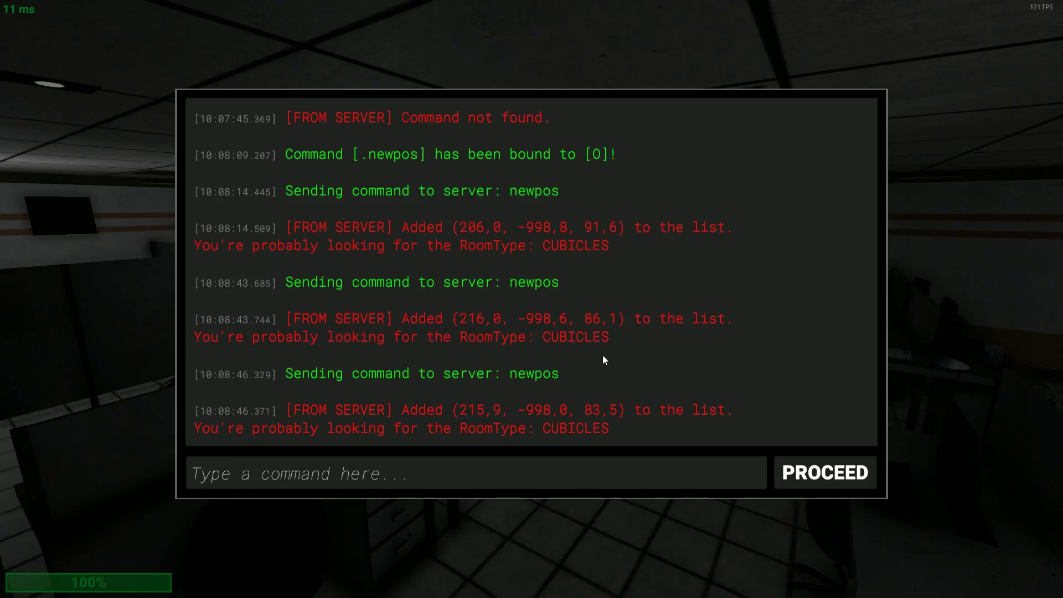
key(grave)
key(m)
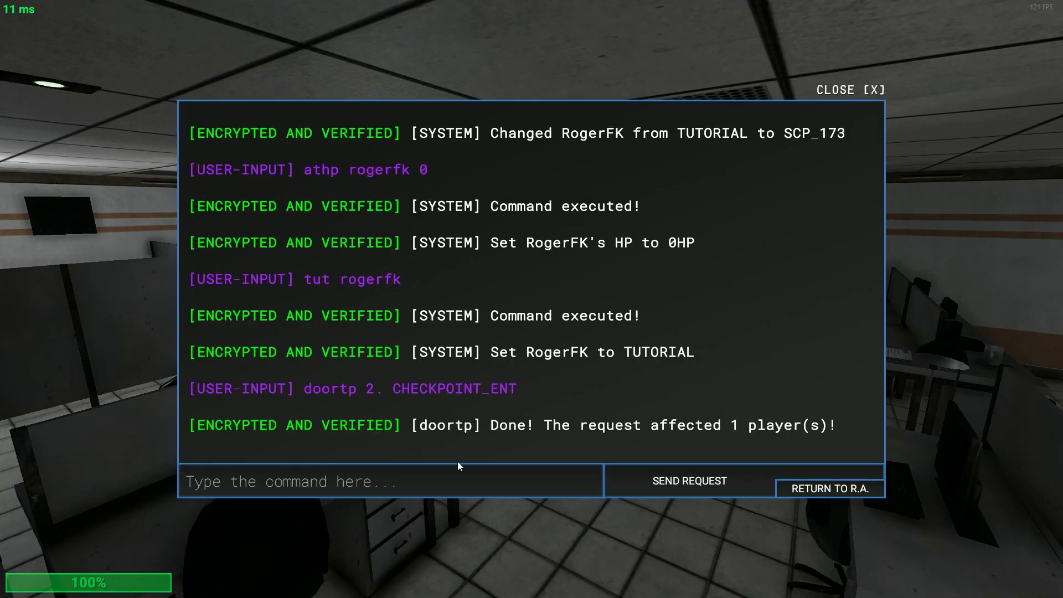
key(ctrl+v)
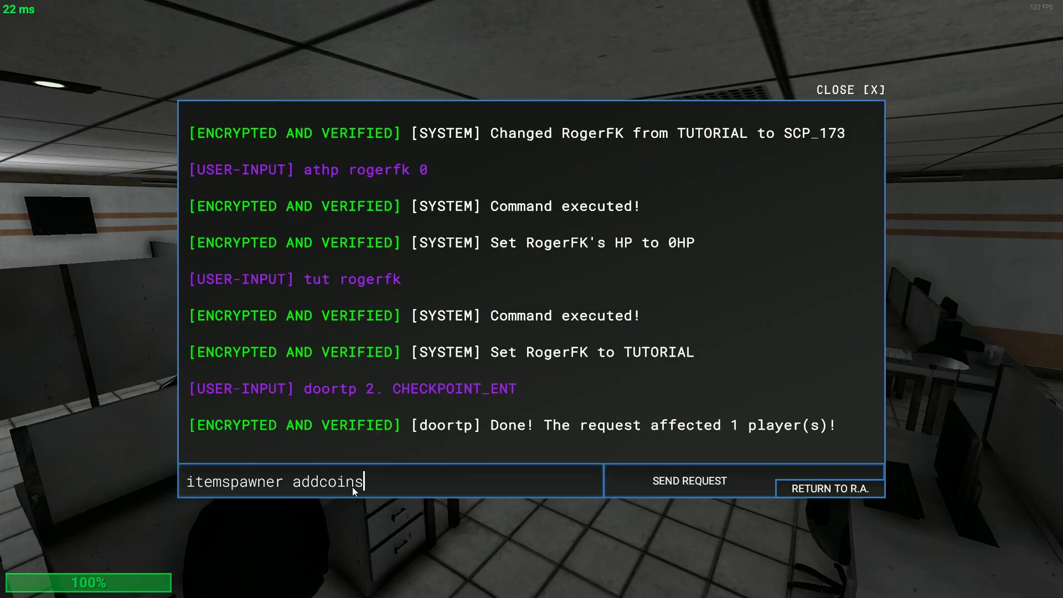
text(cubicles)
key(Return)
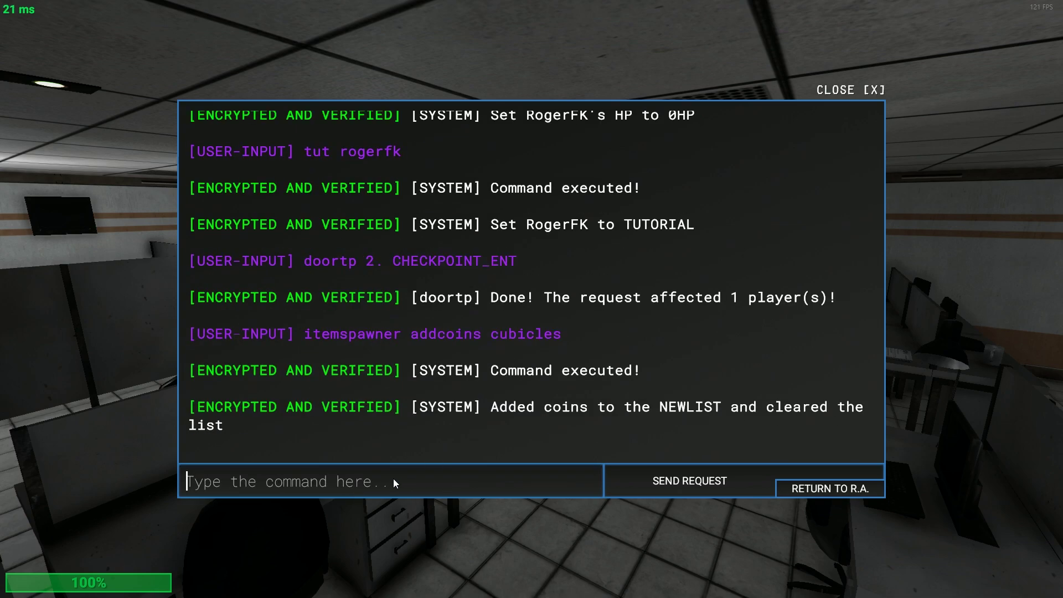
Run itemspawner newlist to list the added coin positions, and close the remote admin console.
text(itemspawner)
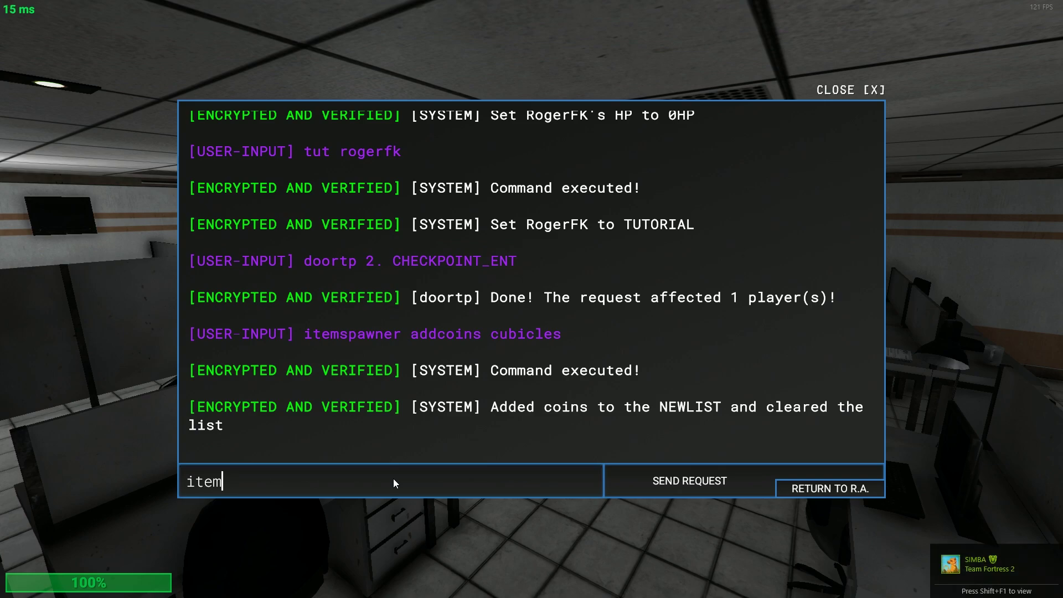
key(BackSpace)
key(BackSpace)
key(BackSpace)
text(mspawner newlist)
key(Return)
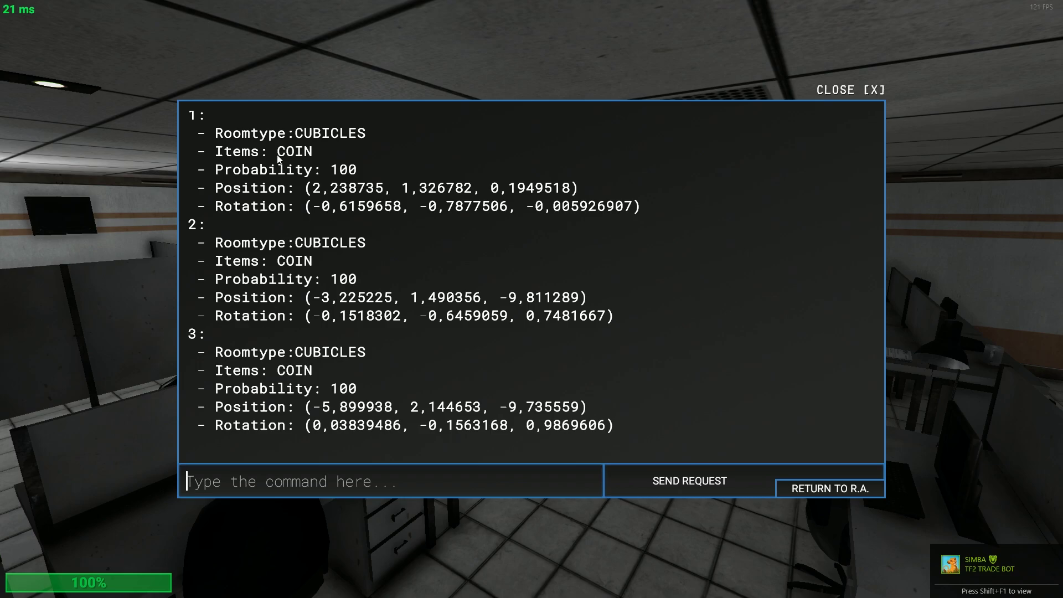
key(Escape)
Walk through the office to view the desk and the shelves where the coin positions were marked.
key(a)
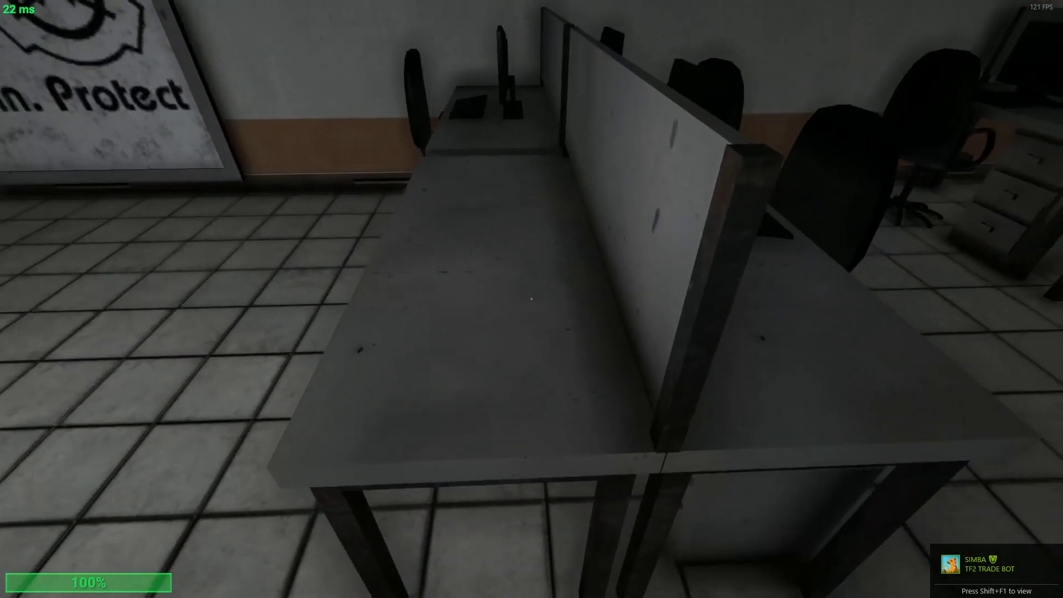
key(w)
key(w)
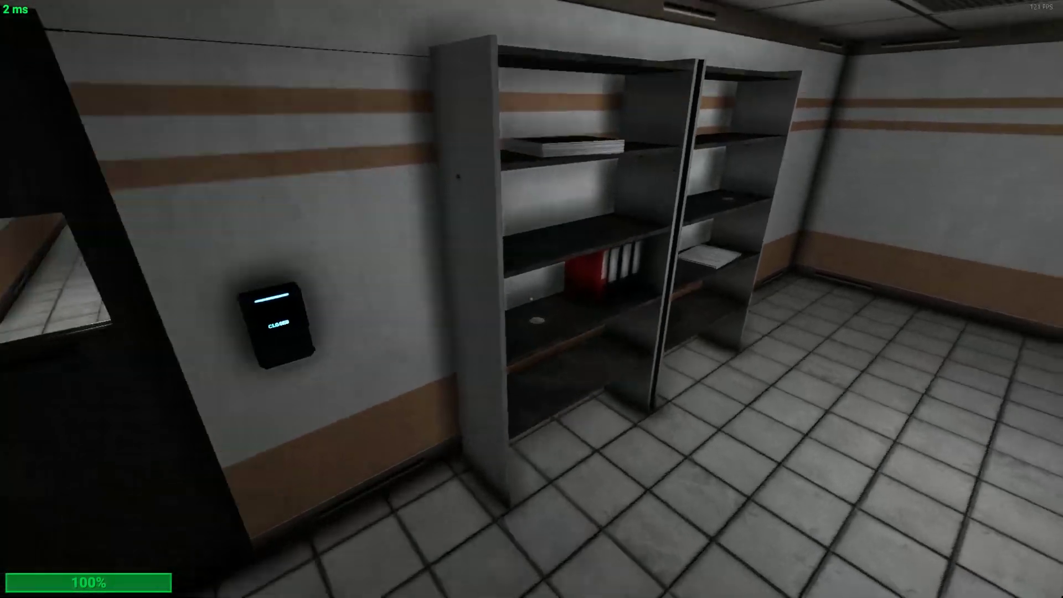
key(w)
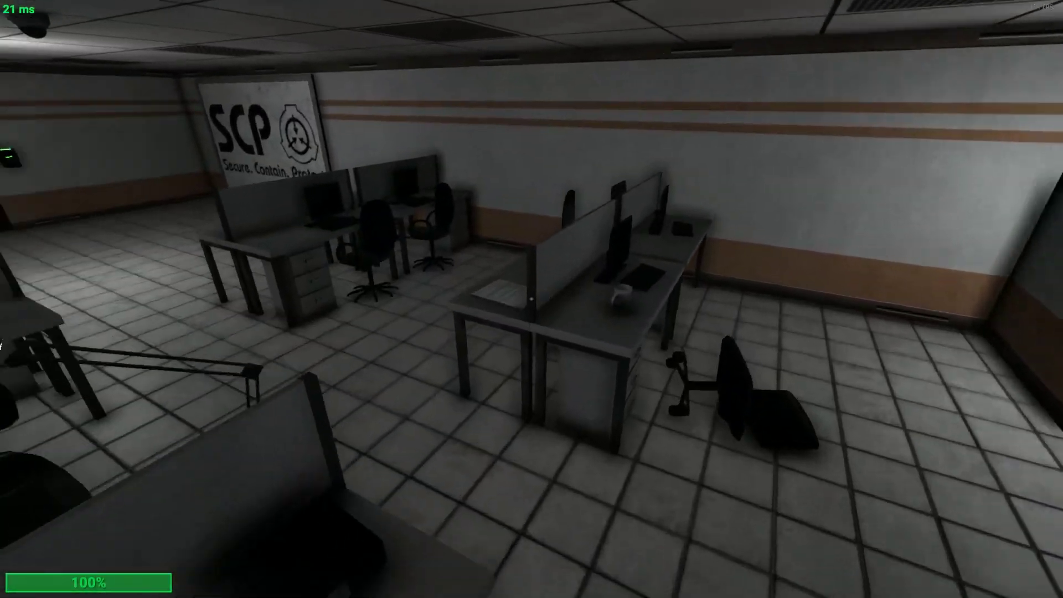
key(s)
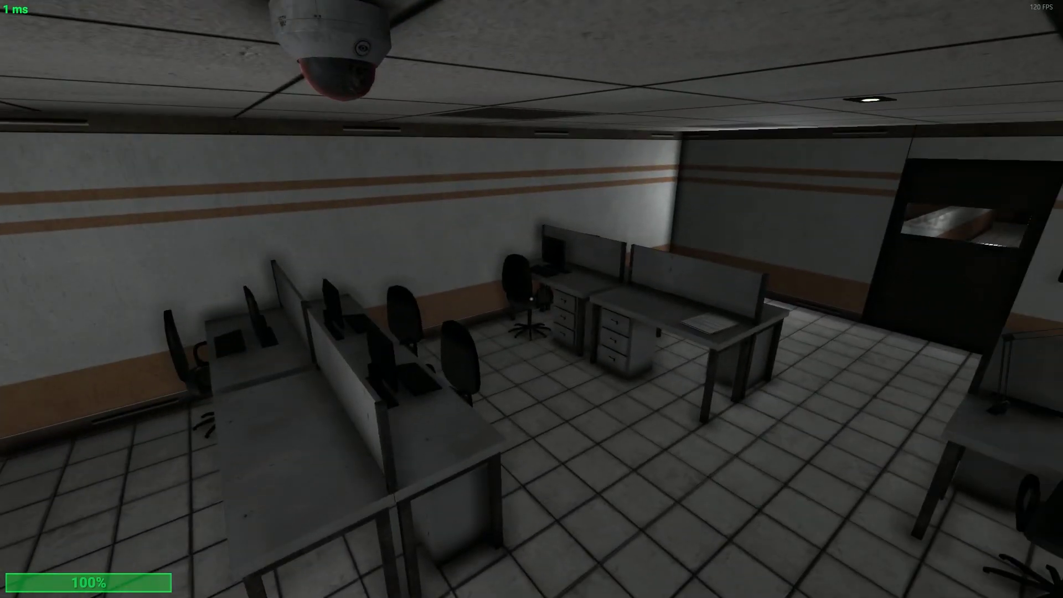
Reopen the remote admin console and enter itemspawner newlist edit without sending it.
key(grave)
key(grave)
key(m)
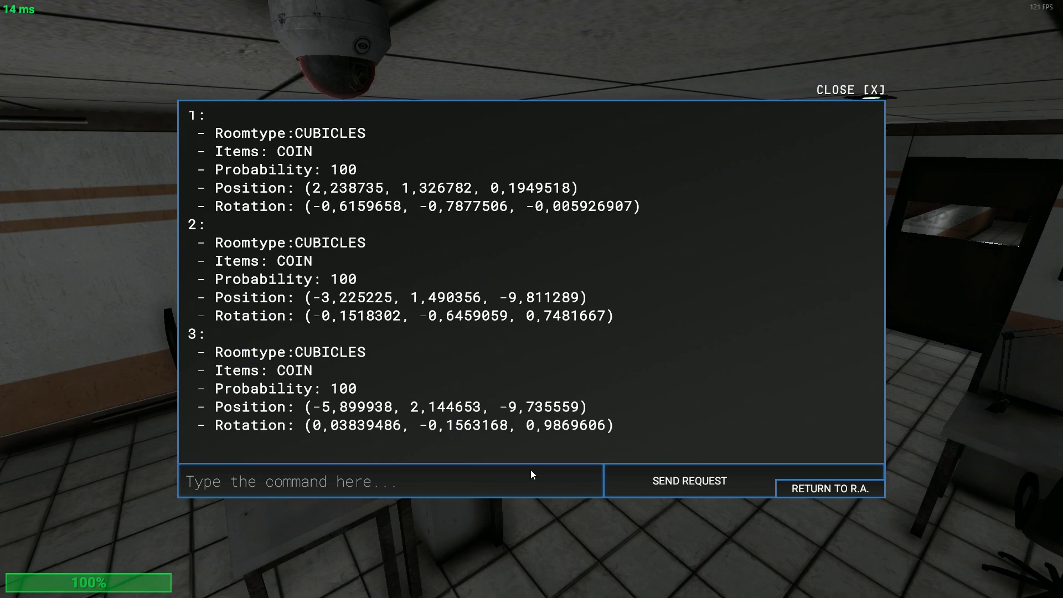
text(items)
key(BackSpace)
key(BackSpace)
key(BackSpace)
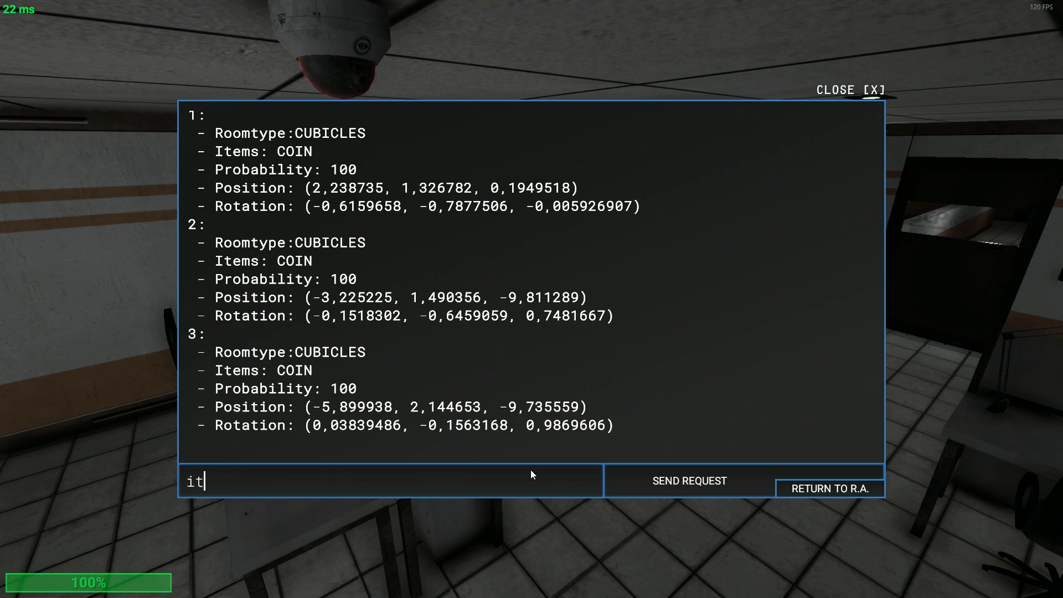
text(emspan)
key(BackSpace)
text(wner newlist)
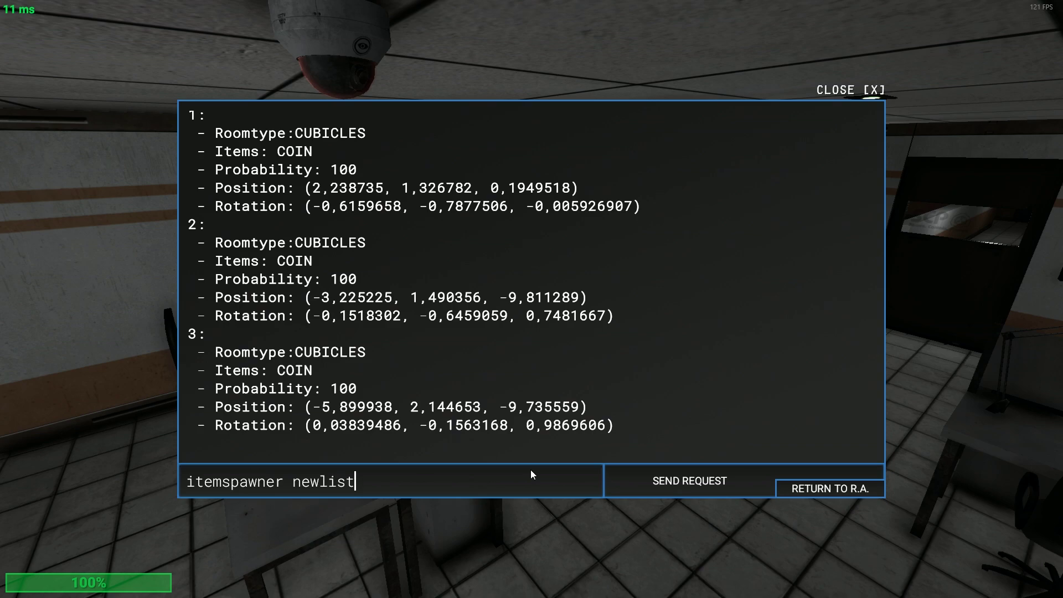
text( edit)
Copy the whole unsent edit command and extend it with entry number 1.
key(ctrl+a)
key(ctrl+c)
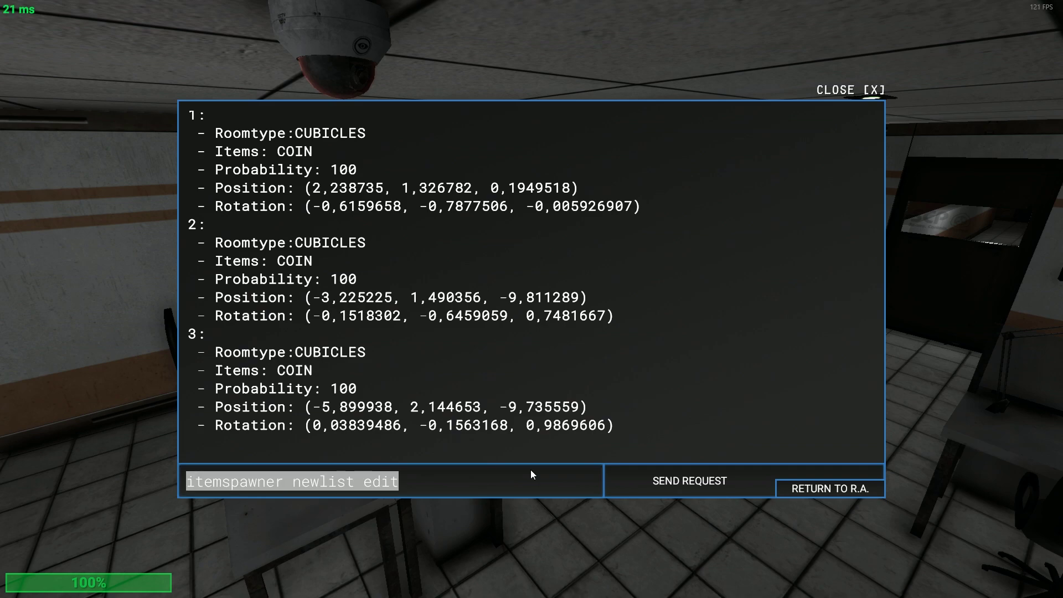
key(BackSpace)
key(ctrl+v)
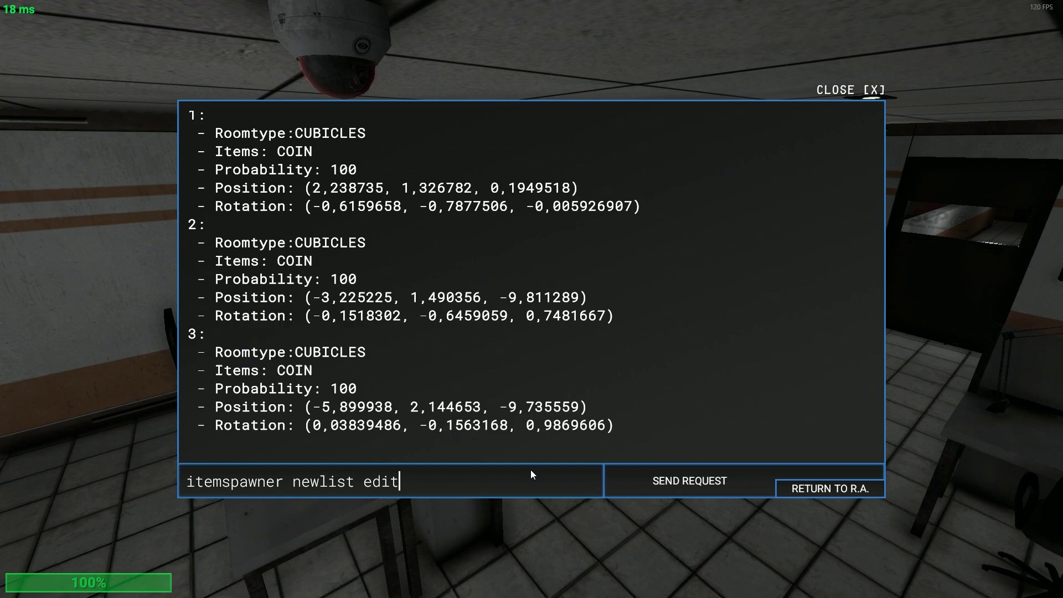
key(ctrl+Left)
key(ctrl+Left)
key(ctrl+Left)
key(ctrl+Right)
key(ctrl+shift+Right)
key(ctrl+shift+Right)
key(ctrl+shift+Right)
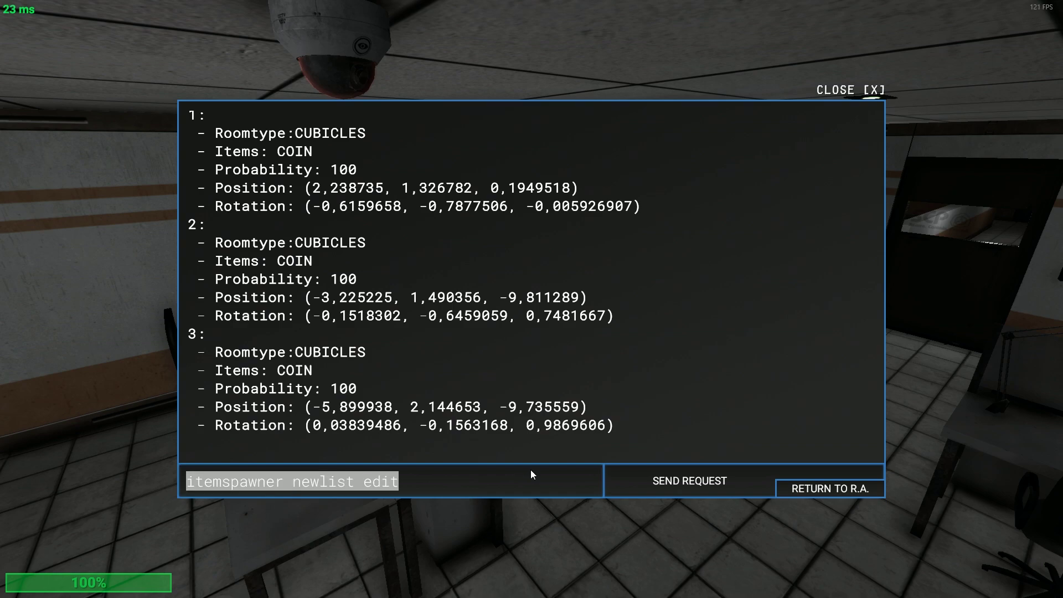
key(Right)
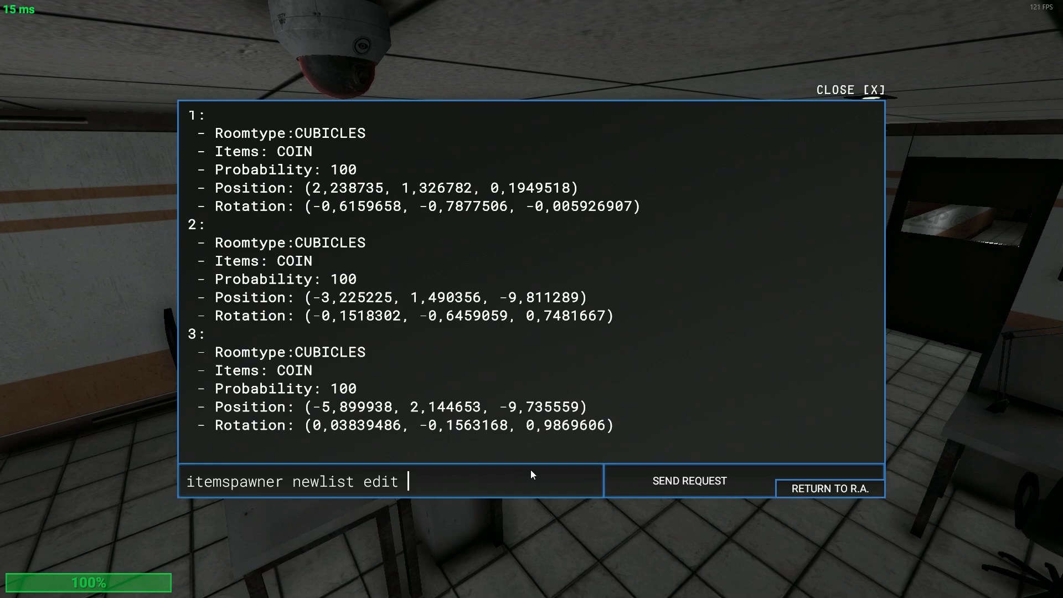
text(1)
Switch to the SMOD2-ItemSpawner README on GitHub in the browser, consult its usage and commands sections, and return to the game.
key(alt+Tab)
scroll(127, 113, up, 2)
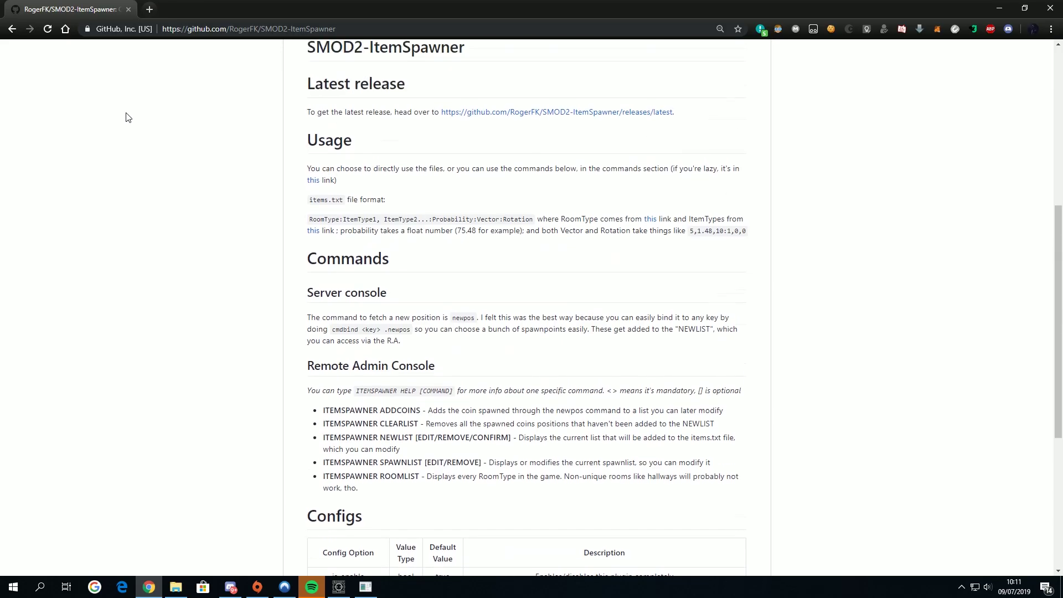
scroll(126, 117, up, 3)
scroll(126, 117, down, 2)
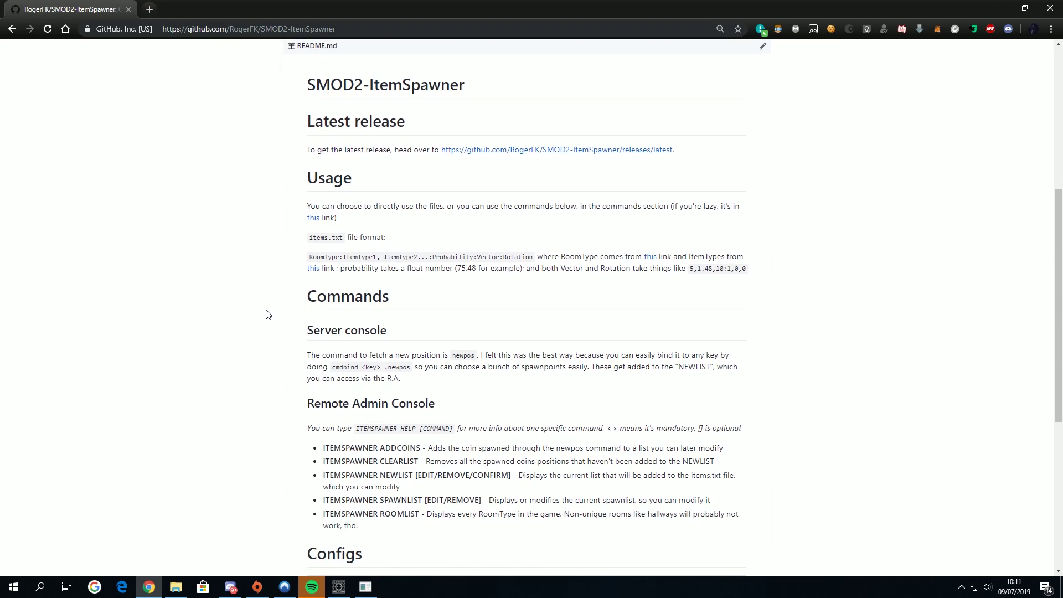
click(359, 591)
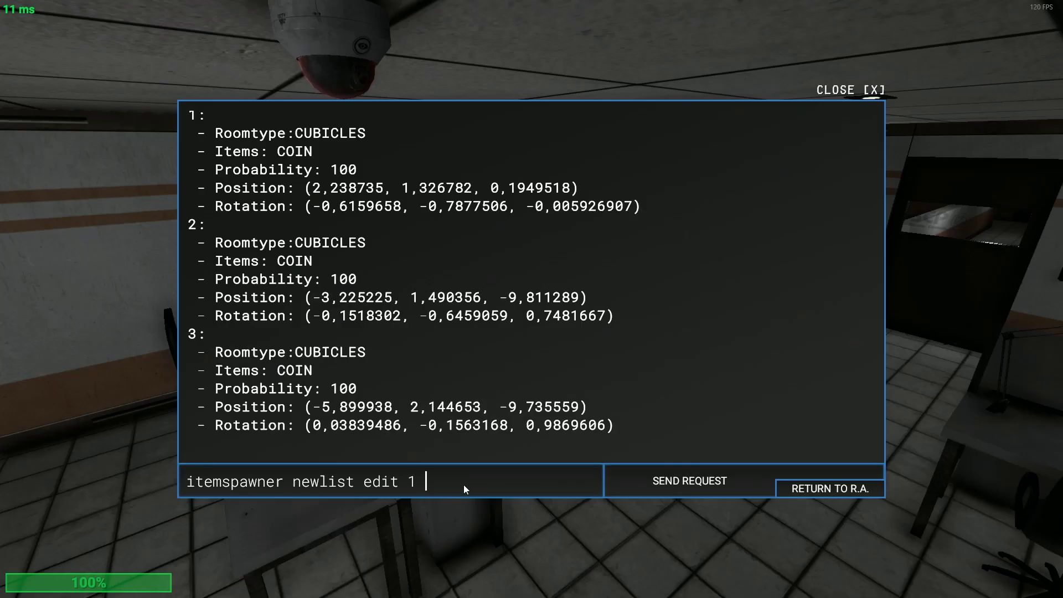
Remove the entry number and send itemspawner newlist edit to display the command's usage.
key(shift+Left)
key(shift+Left)
key(BackSpace)
key(BackSpace)
key(Return)
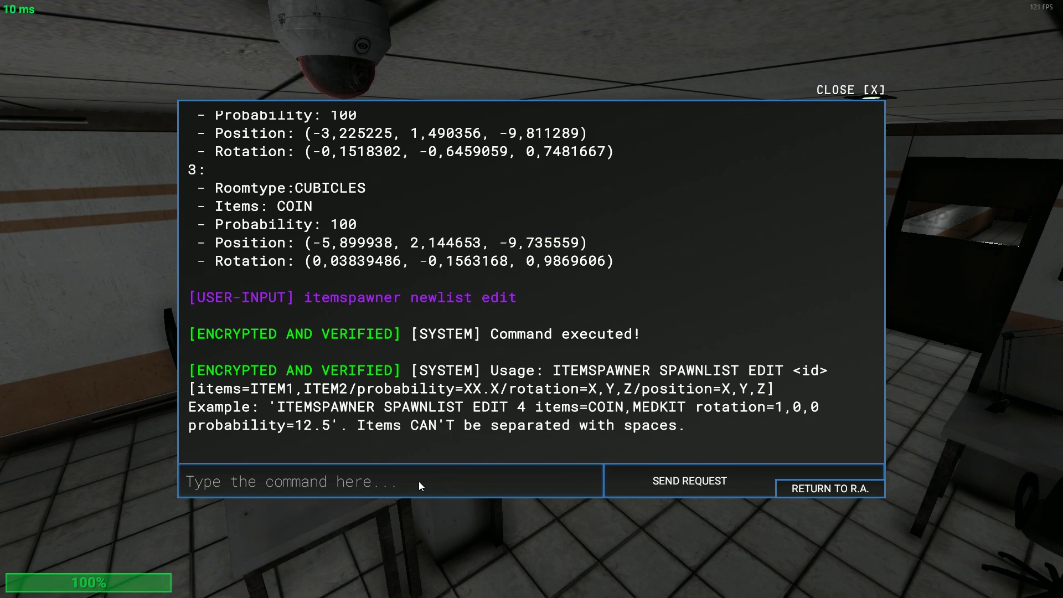
Recall the edit command and extend it with 1 items=COM15, consulting entry 1 in the list output.
key(Up)
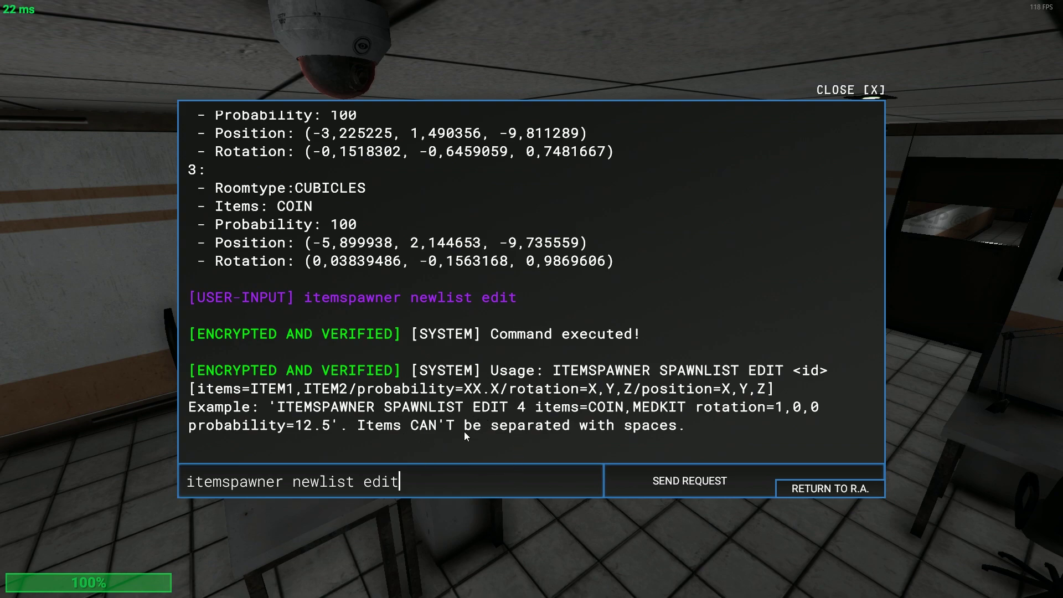
key(BackSpace)
scroll(436, 291, up, 8)
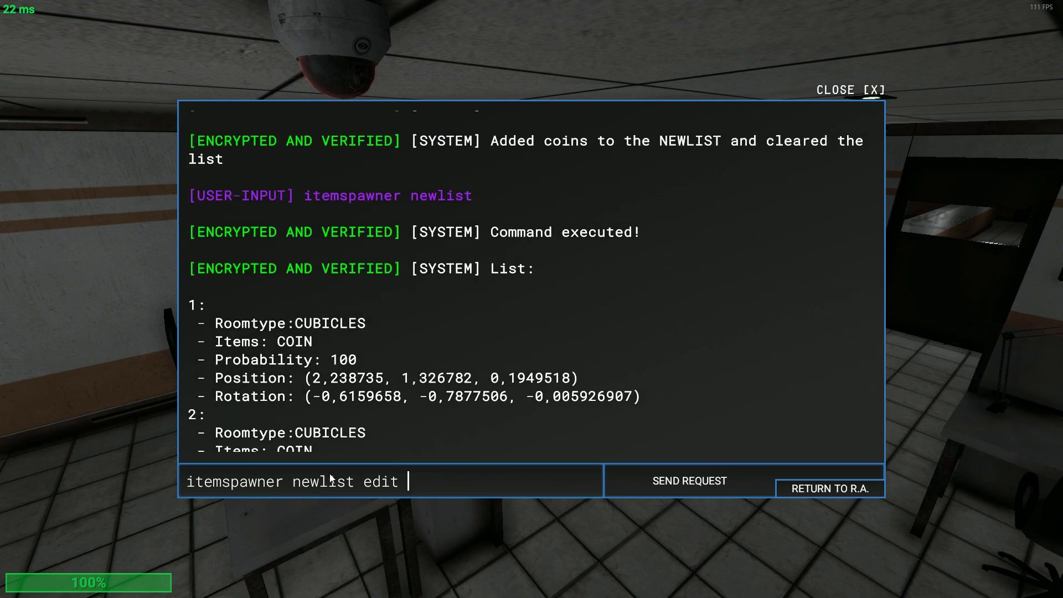
scroll(317, 348, down, 1)
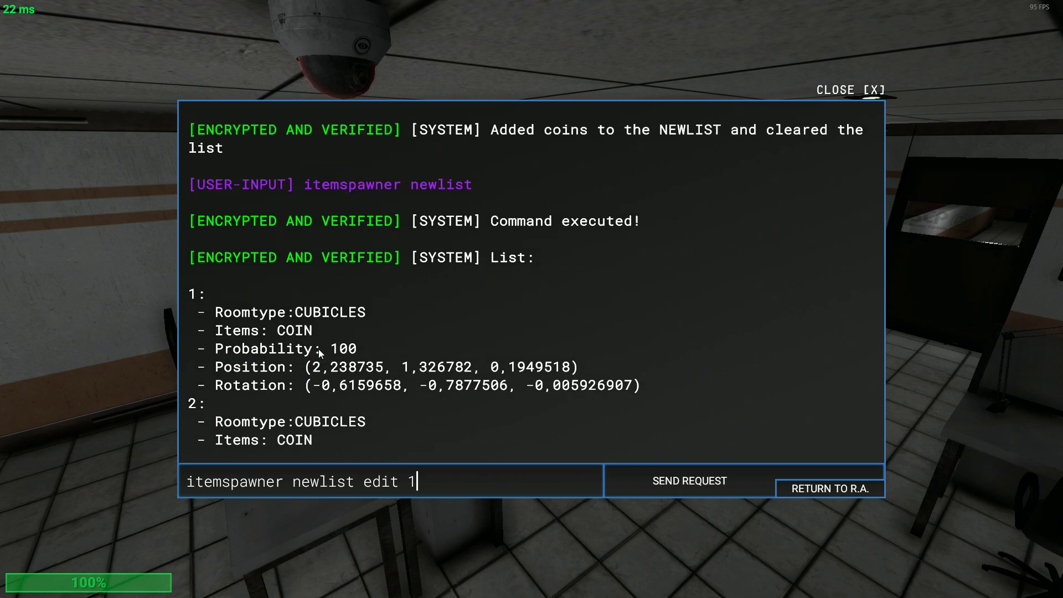
text(1 items=COM15)
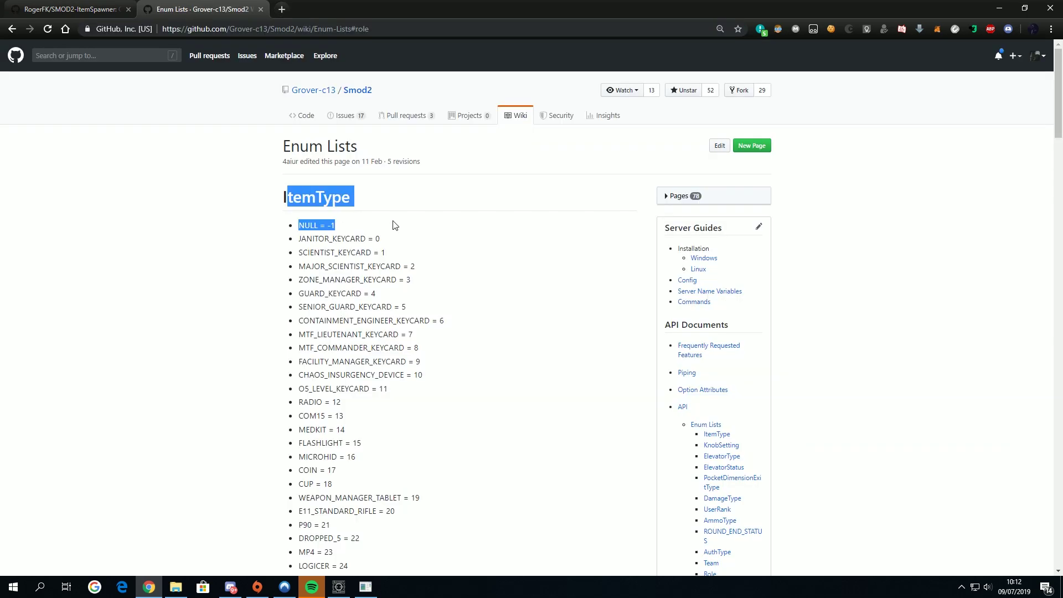
Look up USP in the ItemType list of the Smod2 wiki, return to the game and append ,USP to the command's items.
click(390, 225)
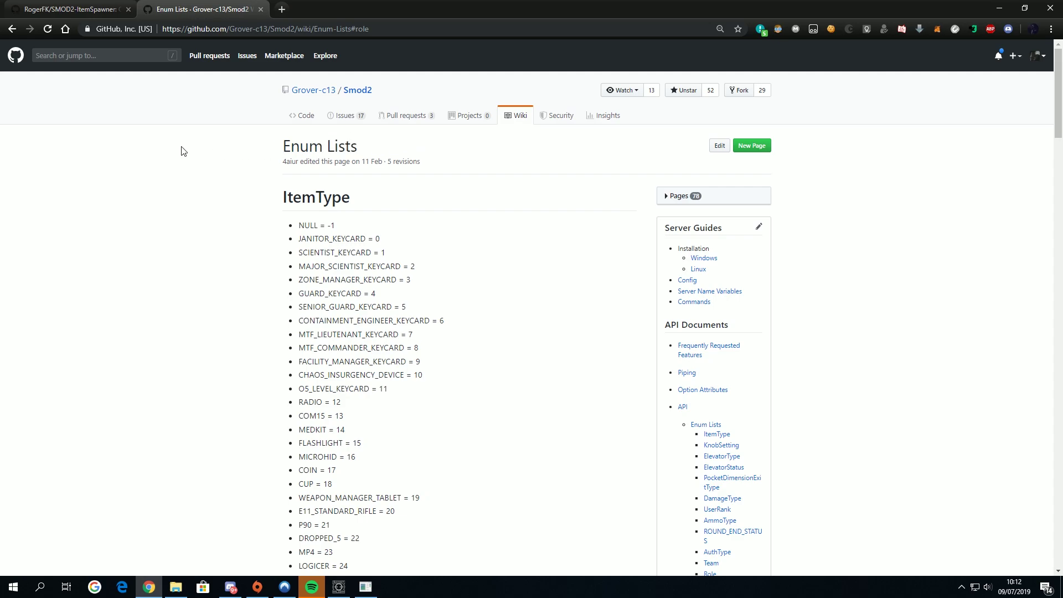
scroll(372, 211, down, 3)
scroll(373, 238, up, 1)
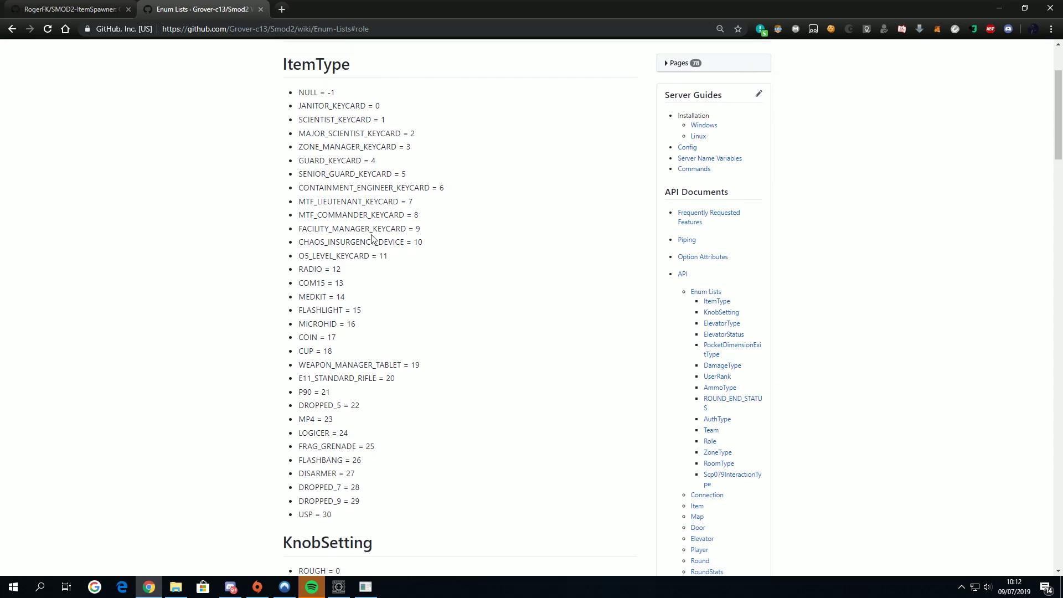
double_click(304, 536)
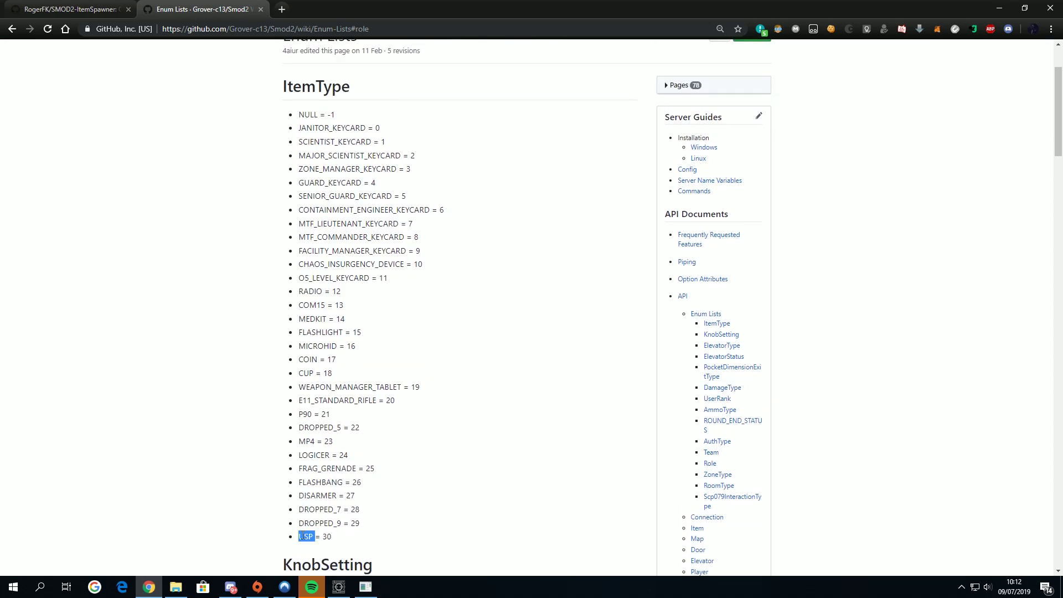
click(339, 587)
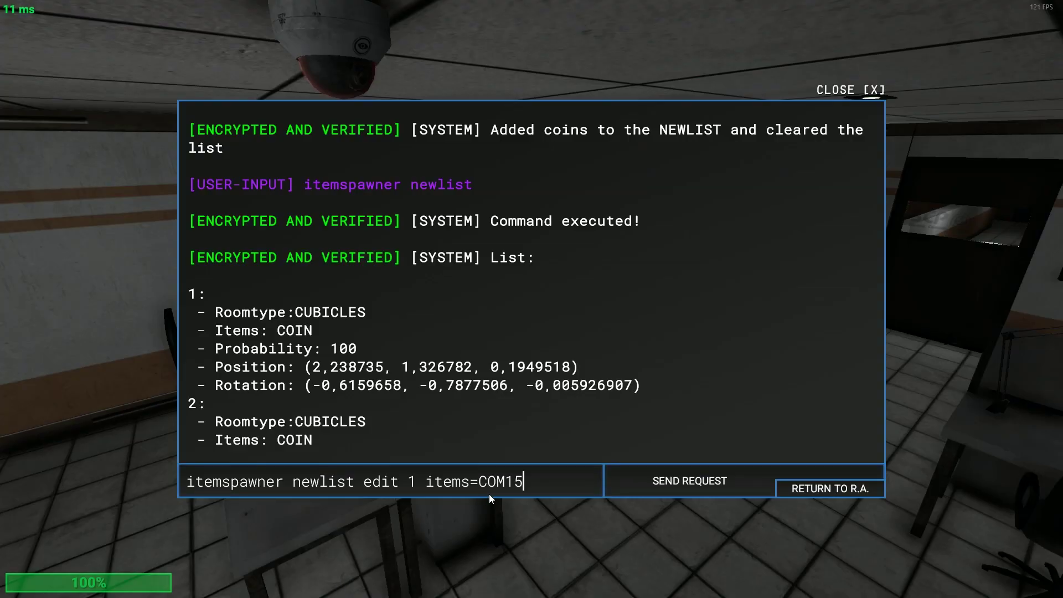
text(,USP)
Switch to the browser and examine the ItemType list, including USP, FRAG_GRENADE, WEAPON_MANAGER_TABLET, MICROHID, FLASHLIGHT, RADIO and O5_LEVEL_KEYCARD.
key(alt+Tab)
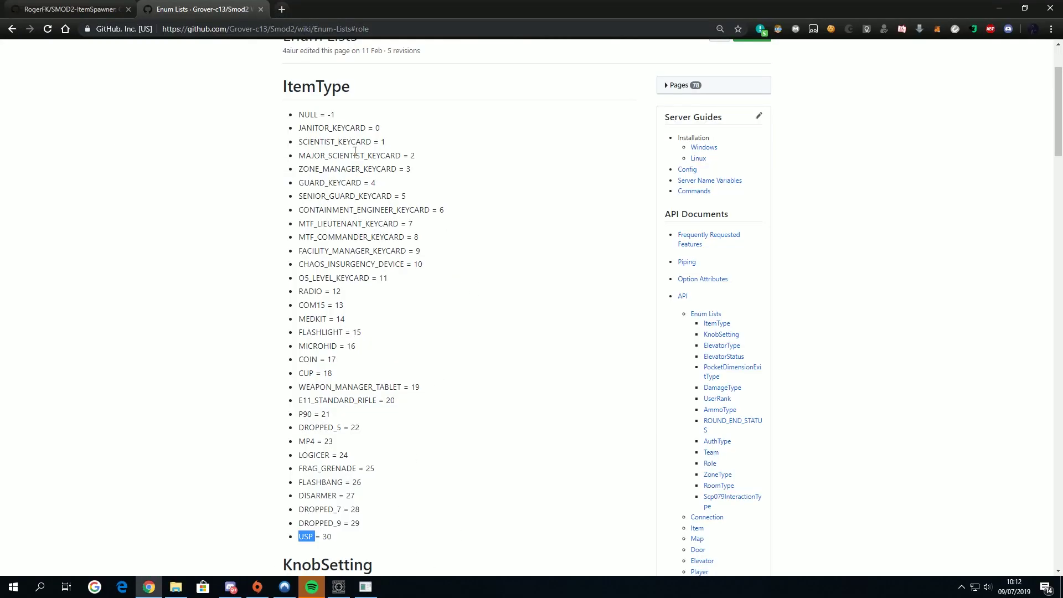
drag(288, 65, 360, 293)
click(366, 310)
drag(299, 114, 422, 512)
click(422, 525)
triple_click(399, 534)
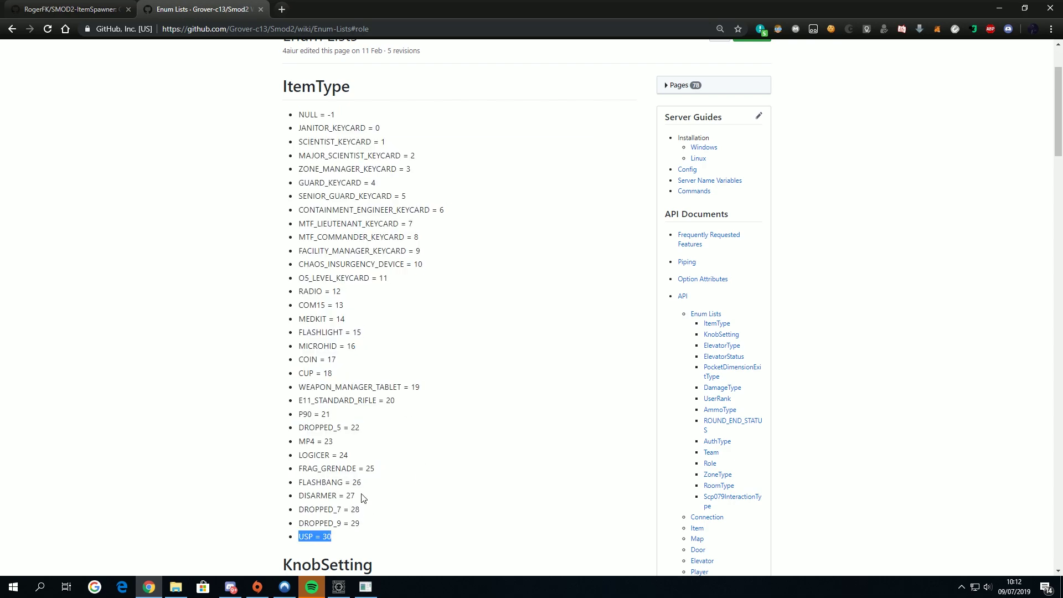
double_click(331, 468)
click(332, 387)
double_click(331, 388)
double_click(322, 346)
double_click(323, 332)
click(327, 288)
double_click(337, 292)
double_click(386, 278)
click(408, 284)
drag(388, 279, 291, 281)
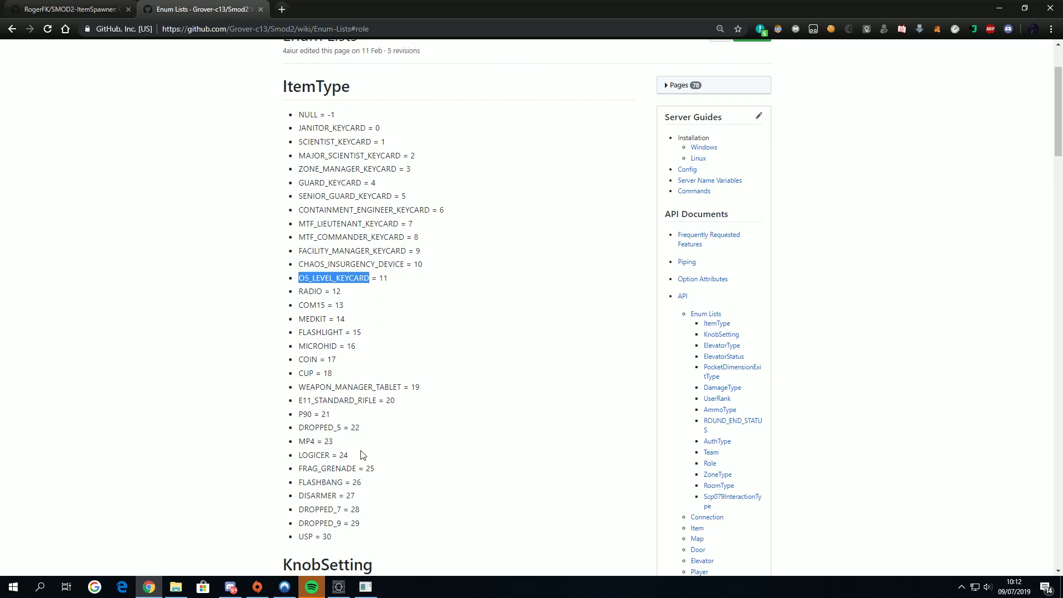
Examine the names and numbers of the grenade, keycard, flashlight and DROPPED_9 entries in the ItemType list, and return to the game.
double_click(329, 480)
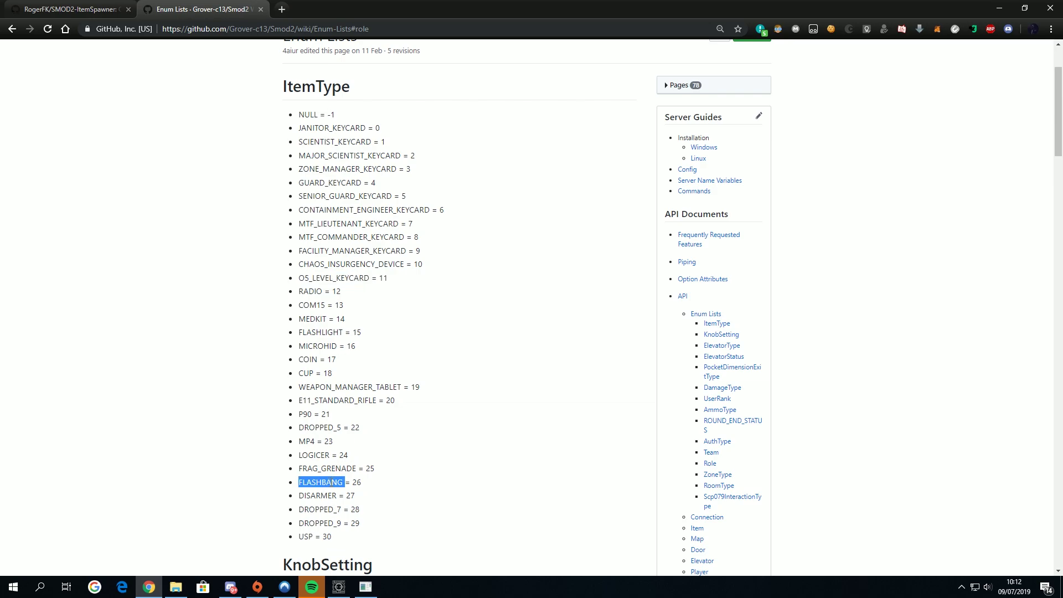
double_click(325, 469)
double_click(331, 277)
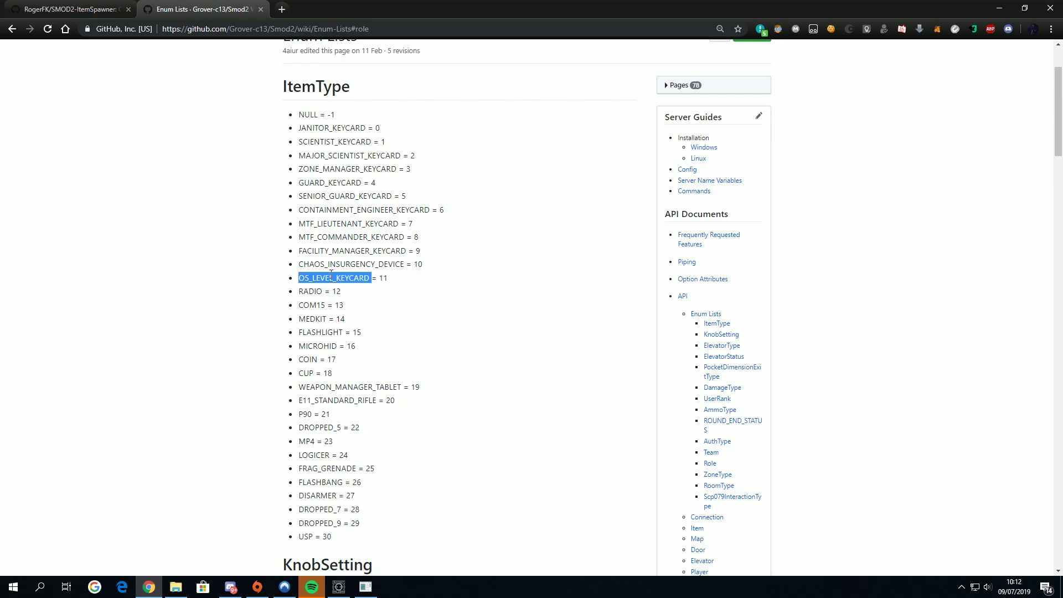
double_click(331, 263)
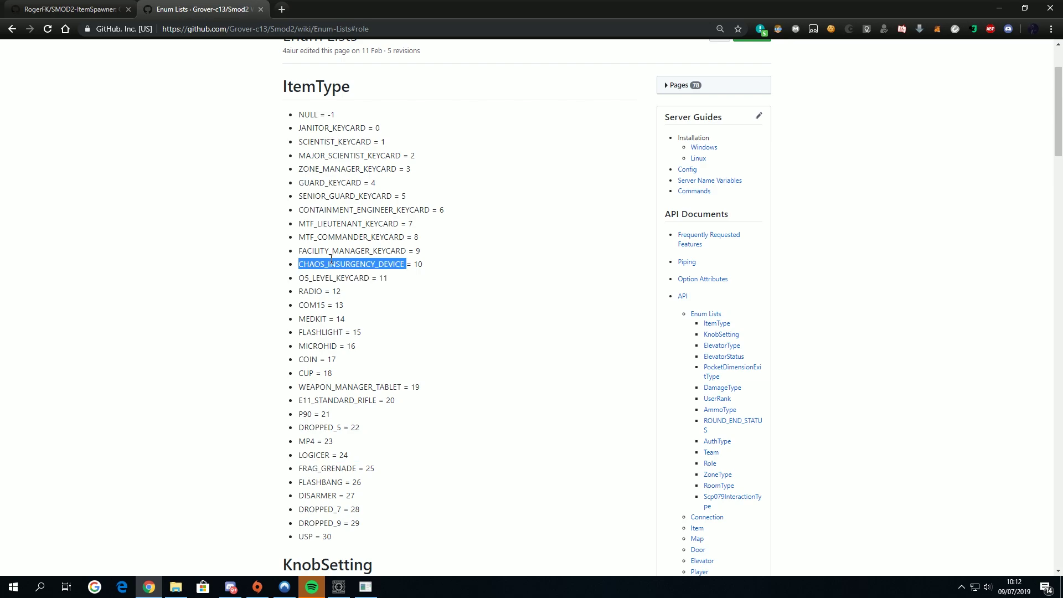
click(418, 264)
double_click(384, 277)
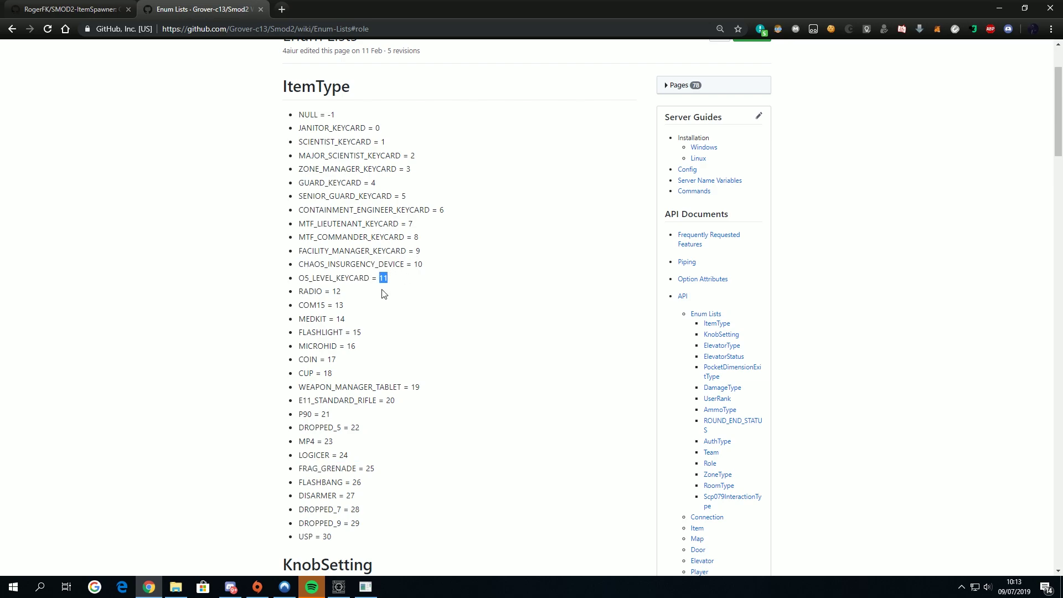
double_click(357, 333)
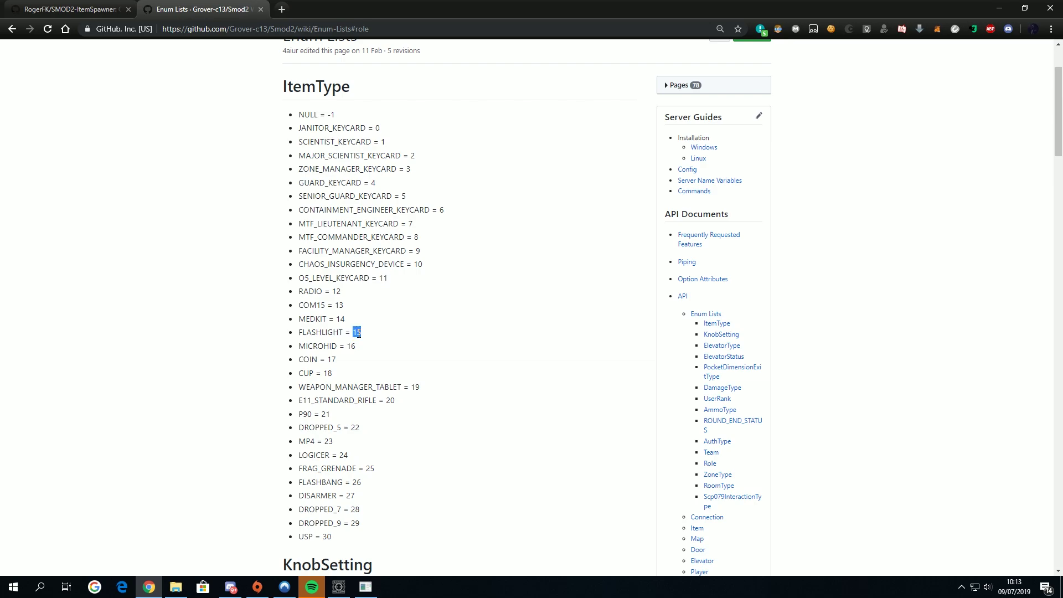
click(374, 470)
double_click(357, 482)
click(350, 524)
drag(341, 525, 287, 523)
click(335, 586)
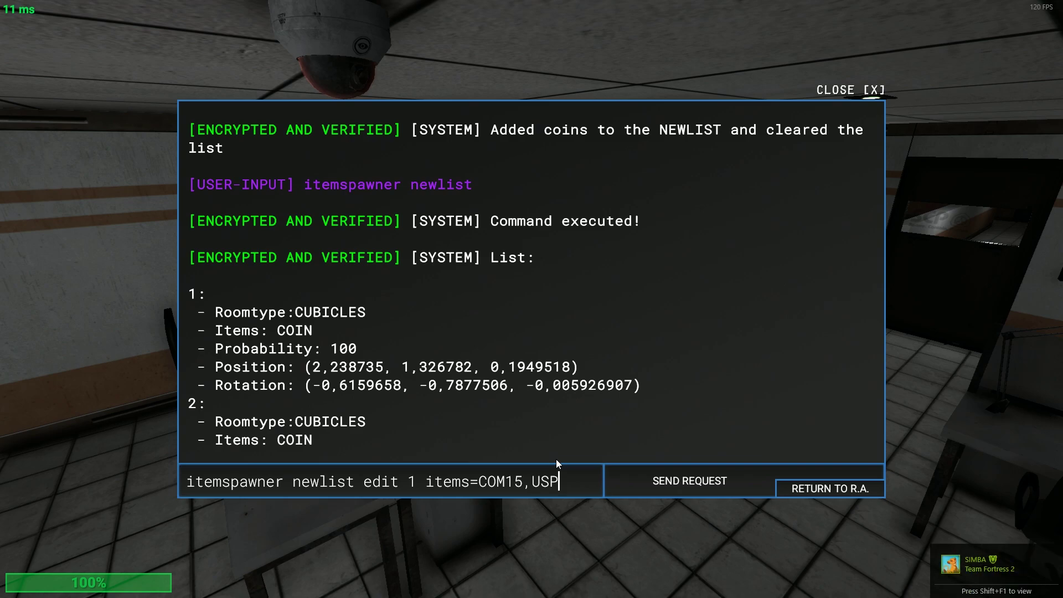
Append ,mtf_commander_keycard to the command's items and go back over the COM15 and USP entries.
text(,mtf_comma)
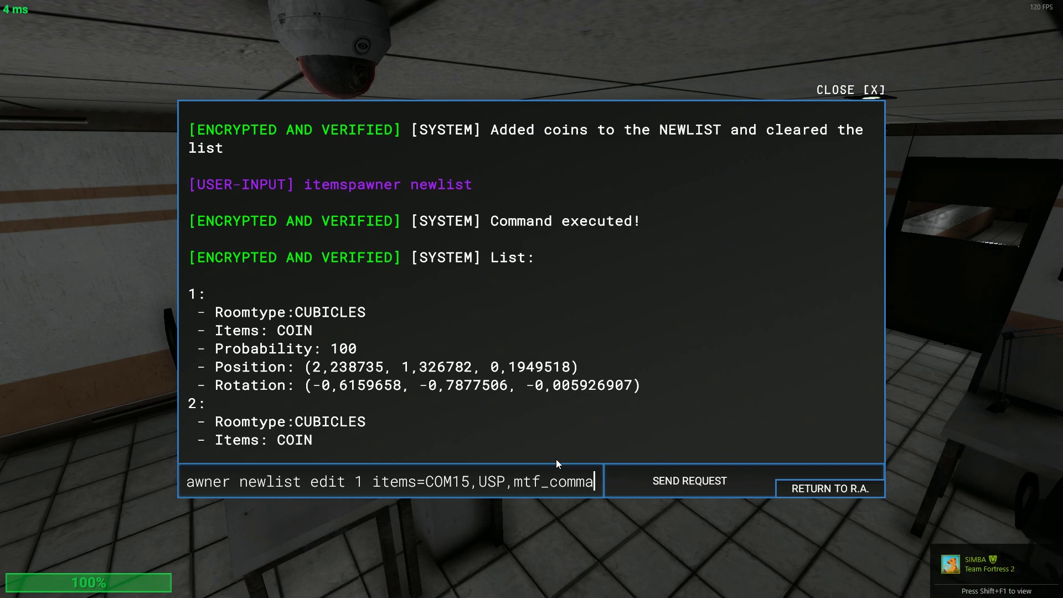
text(nder_keycard)
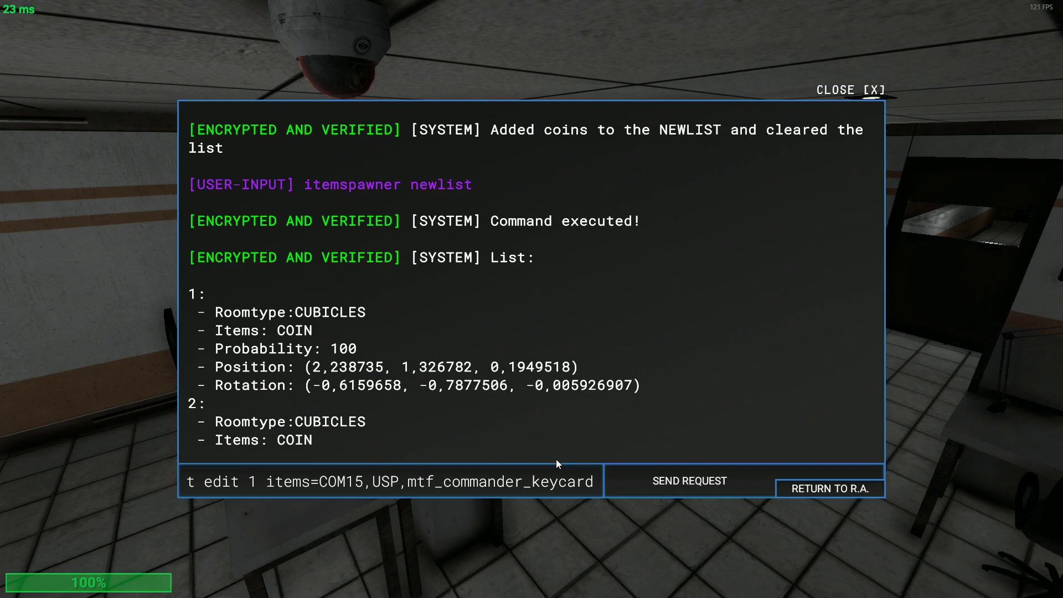
key(ctrl+Left)
key(ctrl+Left)
key(Left)
key(Left)
key(Left)
key(Left)
key(Left)
key(Left)
key(shift+Right)
key(shift+Right)
key(shift+Right)
key(shift+Right)
key(shift+Right)
key(Right)
key(Right)
key(Right)
Check COM15 and MTF_COMMANDER_KEYCARD in the wiki's ItemType list in the browser and return to the game.
key(alt+Tab)
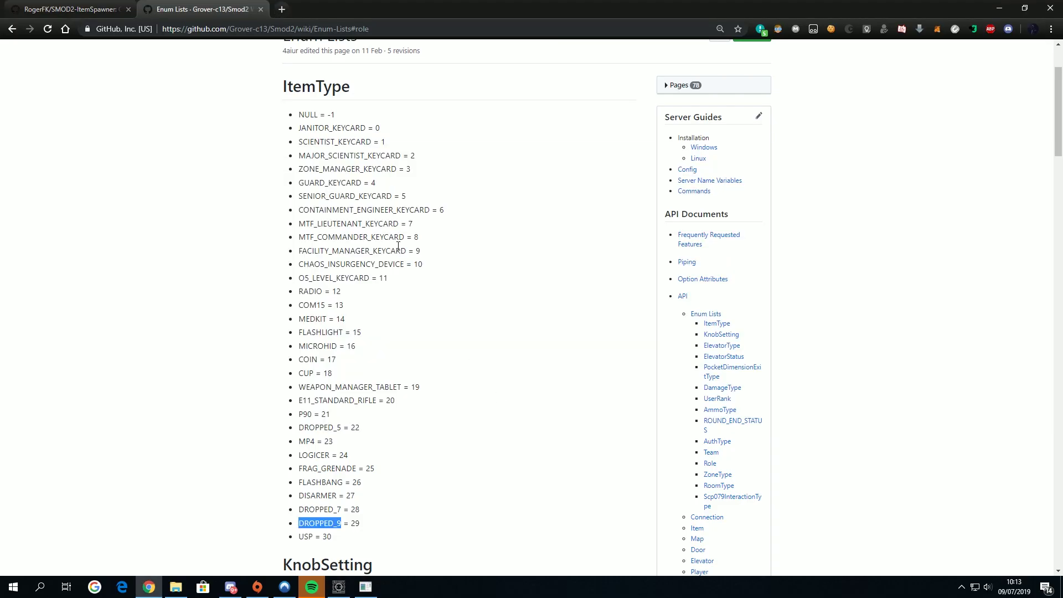
triple_click(335, 305)
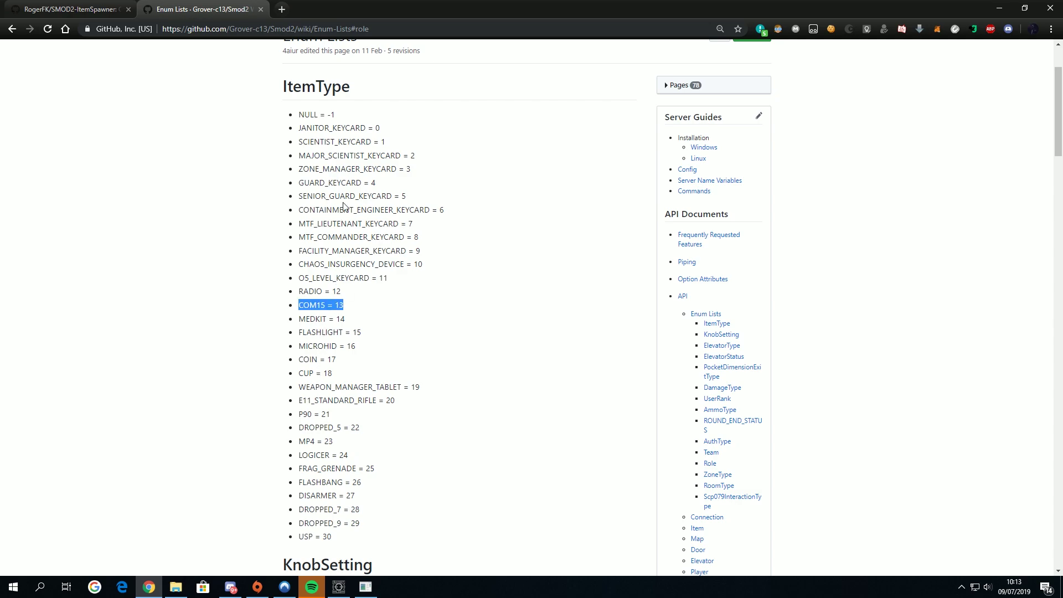
double_click(337, 237)
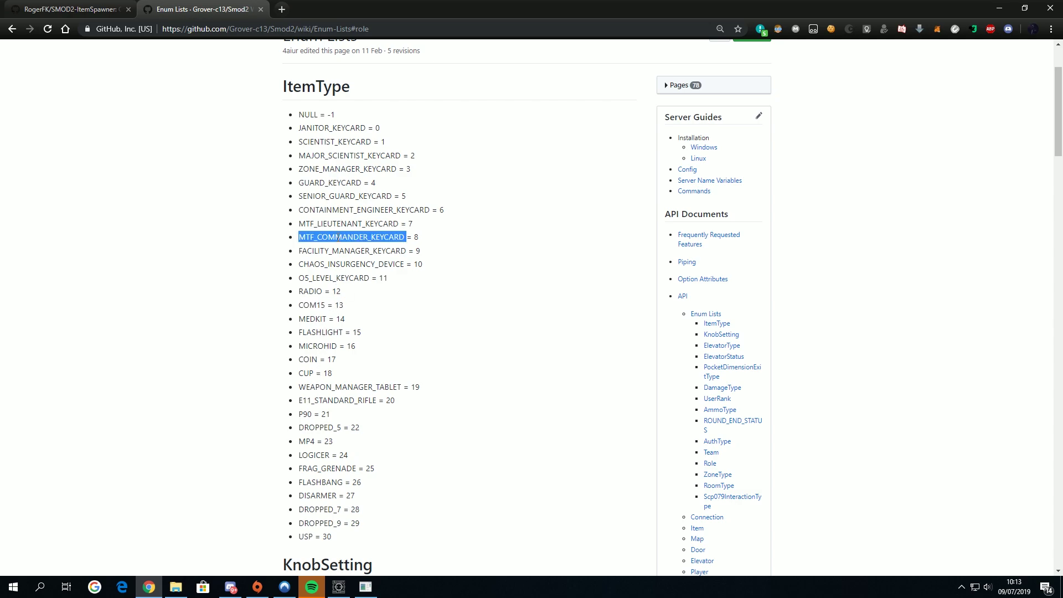
click(352, 595)
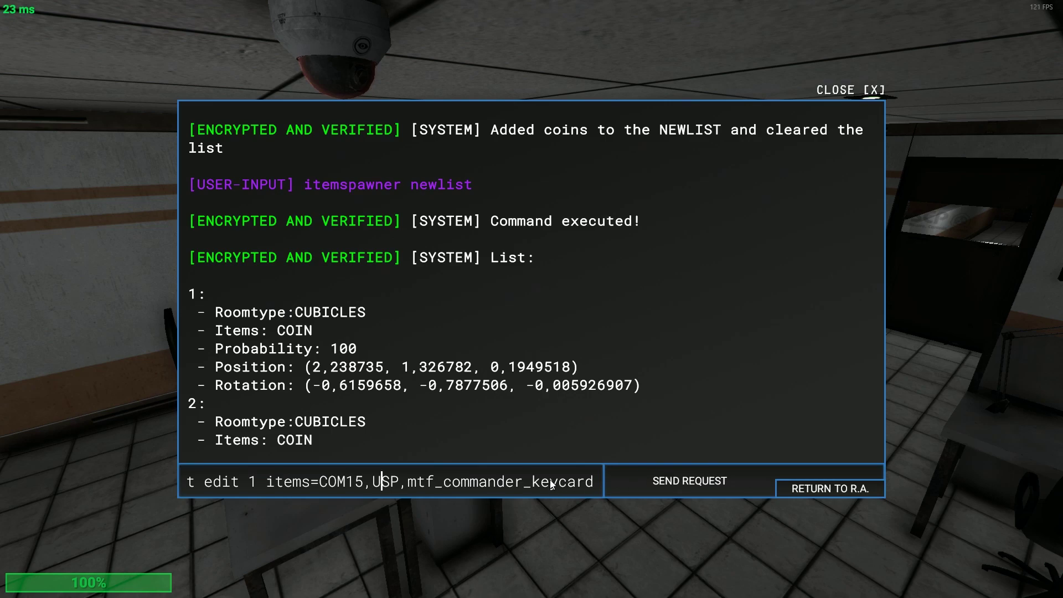
Add probability=75% at the end of the unsent edit command, separated from the items by a space.
key(ctrl+Right)
key(ctrl+Right)
text(,proba)
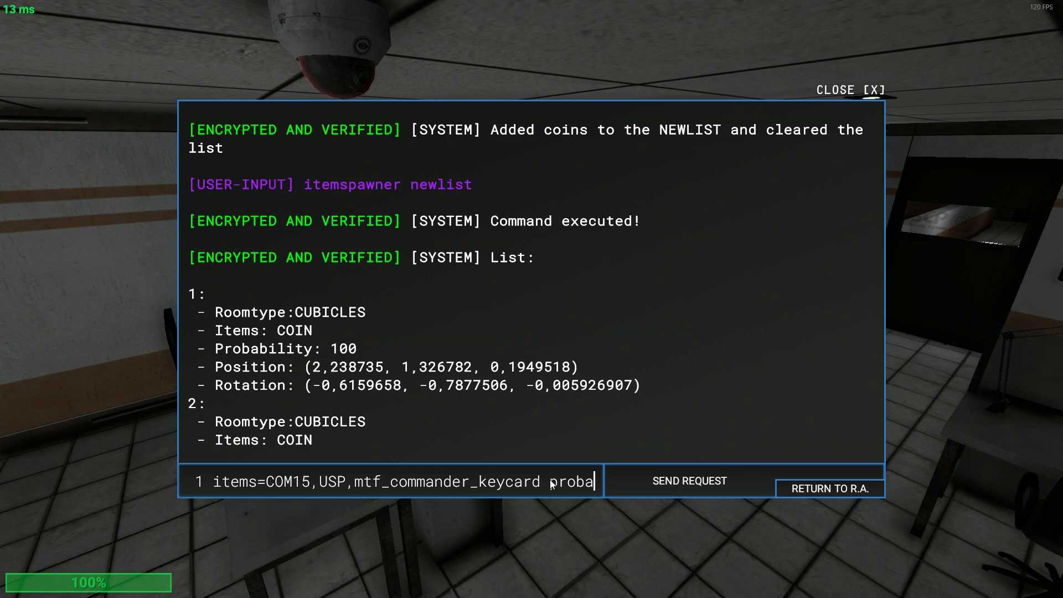
text(bilityability=)
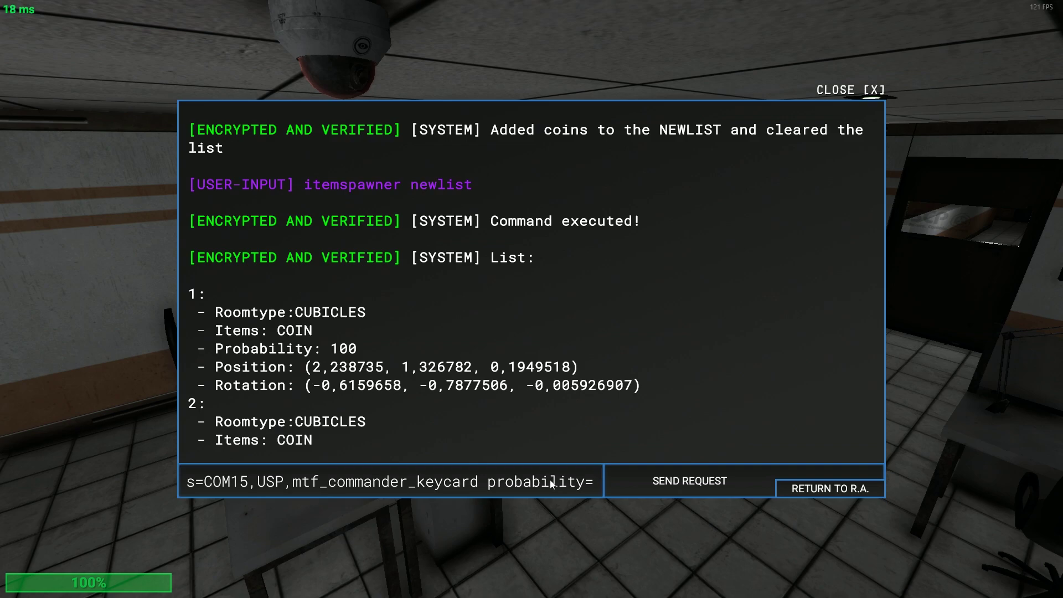
text(75%)
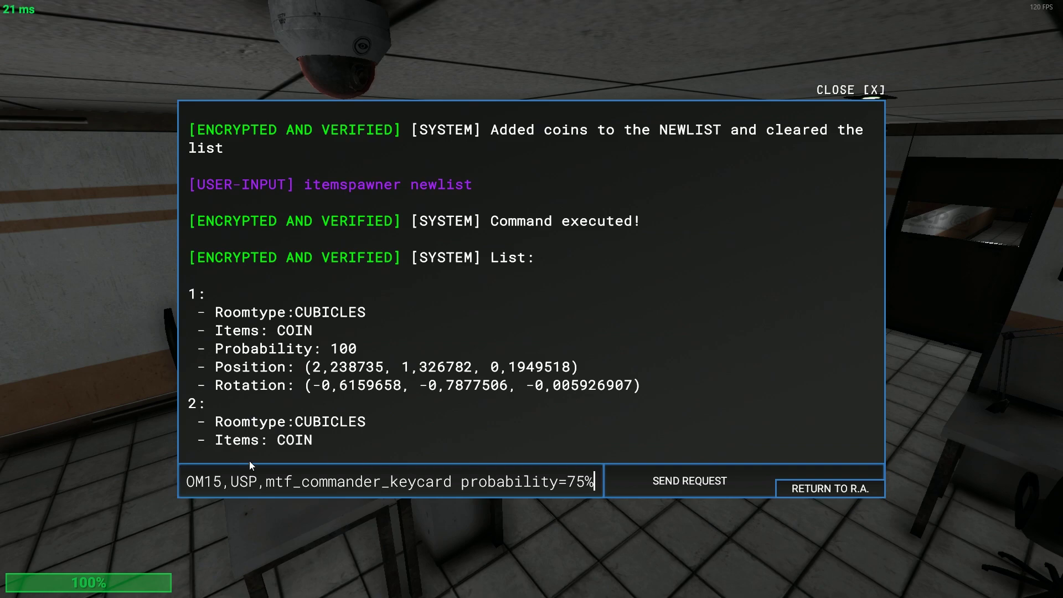
Review the unsent edit command from its beginning to its end and highlight the items=COM15 part.
key(ctrl+Left)
key(ctrl+Left)
key(ctrl+Left)
key(ctrl+Left)
key(ctrl+Left)
key(ctrl+Left)
key(ctrl+Left)
key(ctrl+Left)
key(ctrl+Left)
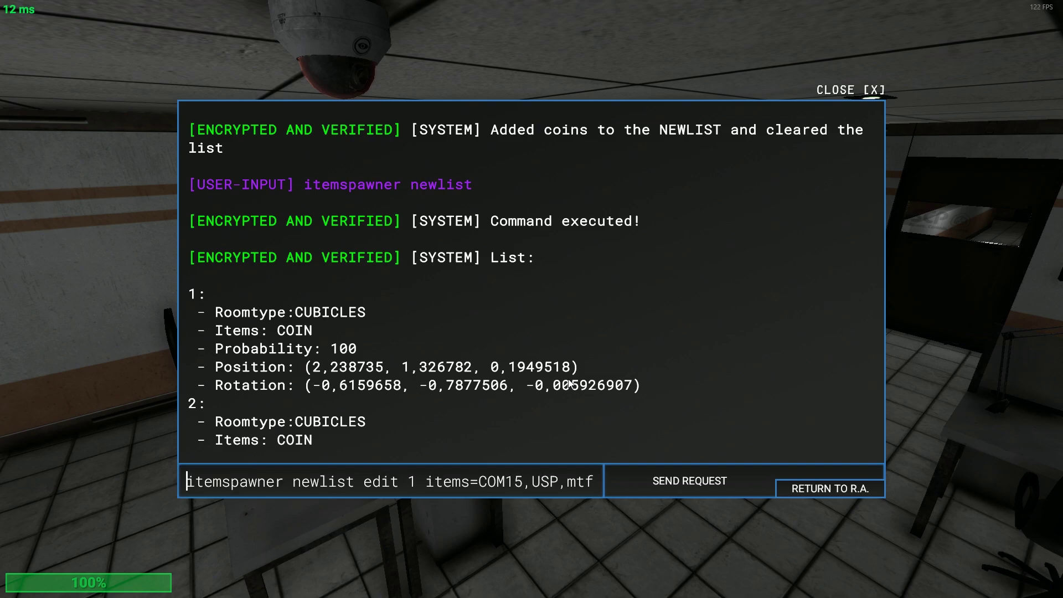
key(ctrl+Right)
key(End)
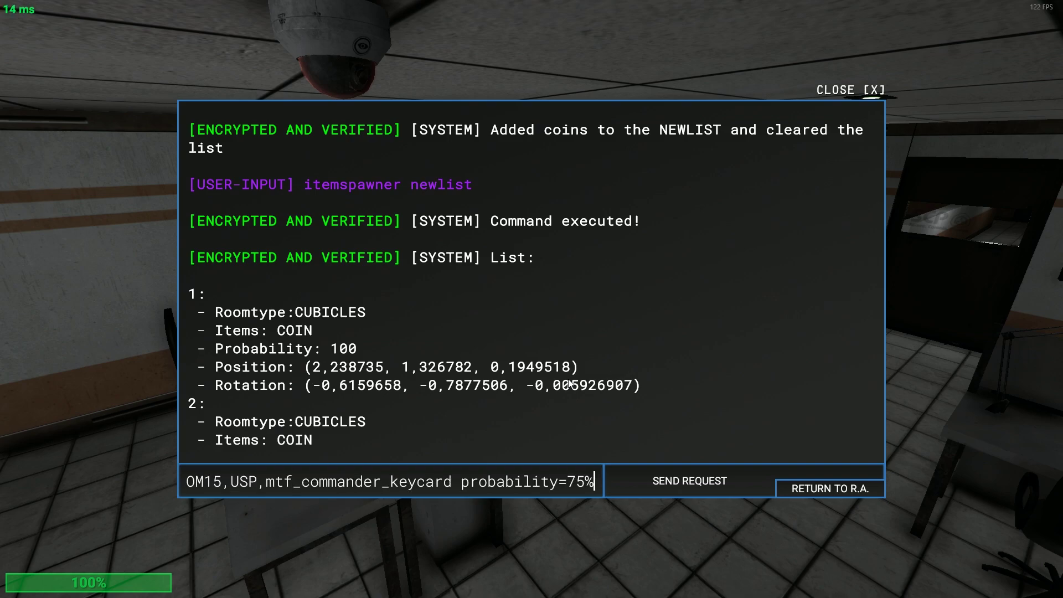
key(ctrl+Left)
key(ctrl+Left)
key(ctrl+Left)
key(ctrl+Left)
key(ctrl+Left)
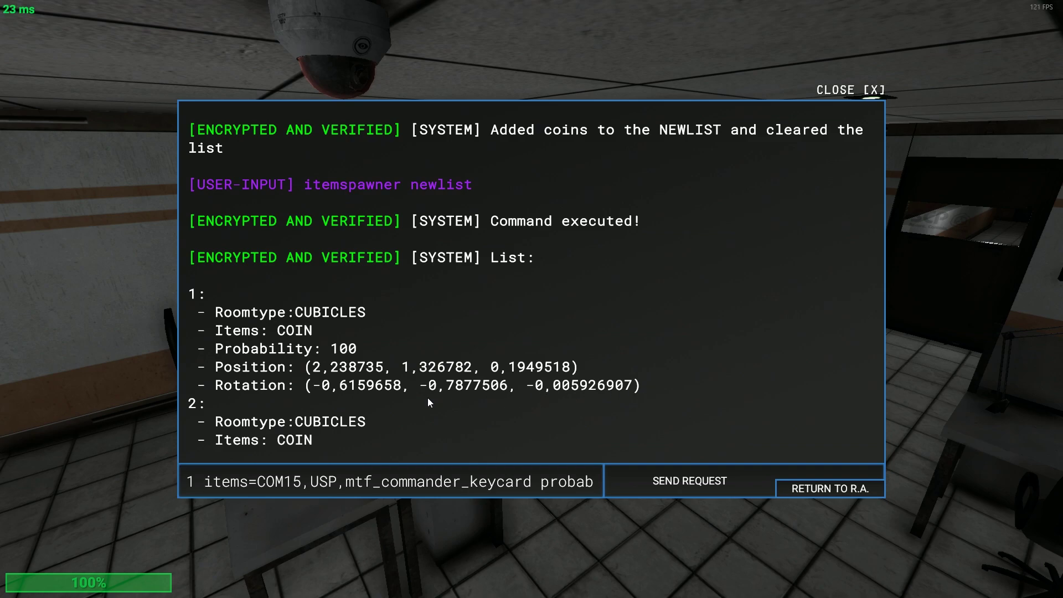
key(shift+Right)
key(shift+Right)
key(shift+Right)
key(shift+Right)
key(shift+Right)
key(shift+Right)
key(shift+Right)
key(shift+Right)
key(shift+Right)
key(shift+Right)
key(shift+Right)
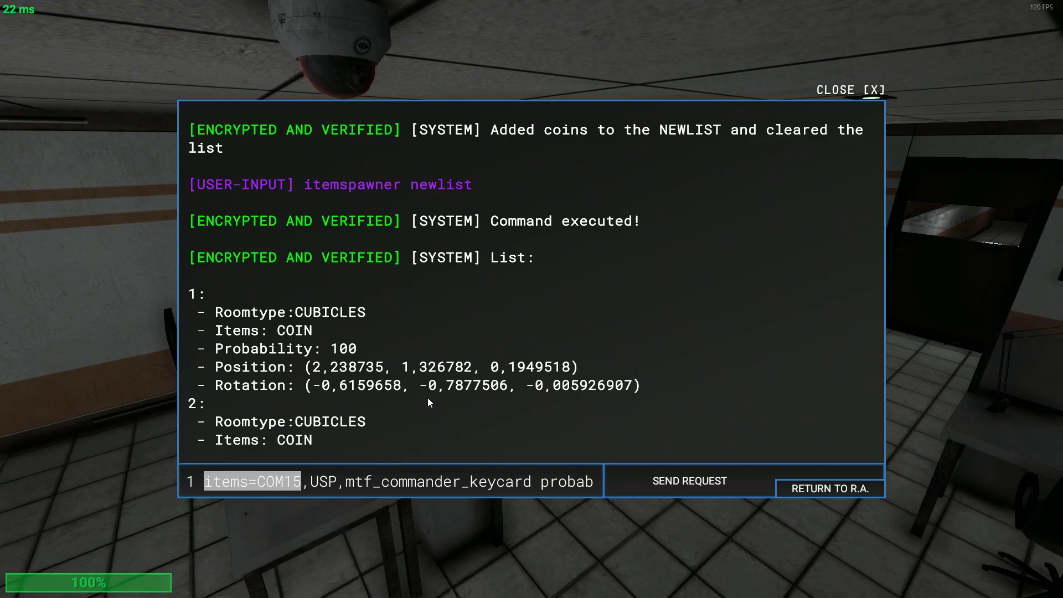
Send itemspawner newlist edit 1 items=COM15,USP,mtf_commander_keycard probability=75% and read the response.
key(Right)
key(Right)
key(End)
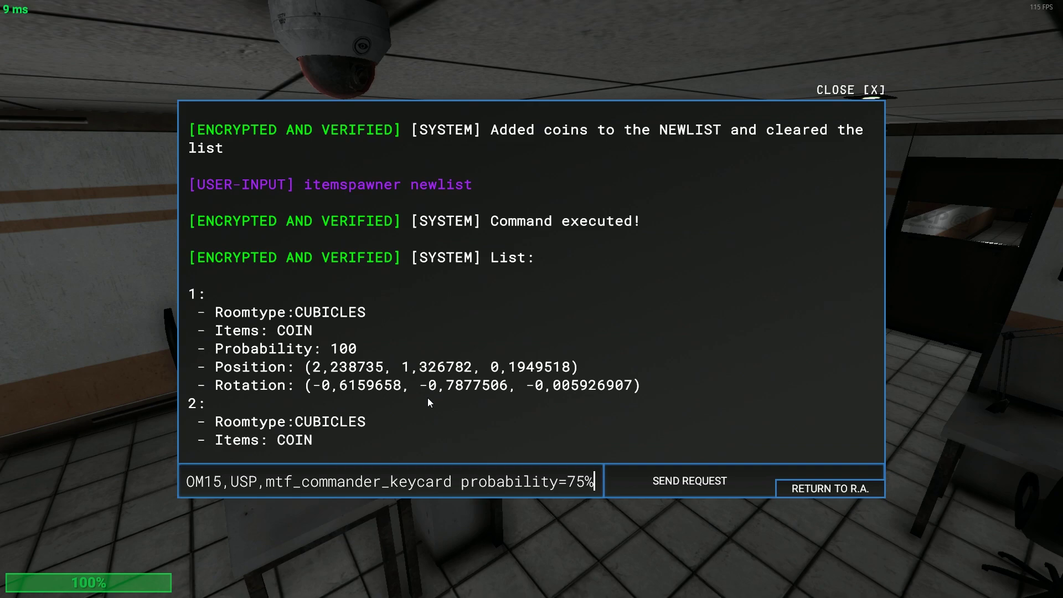
key(Return)
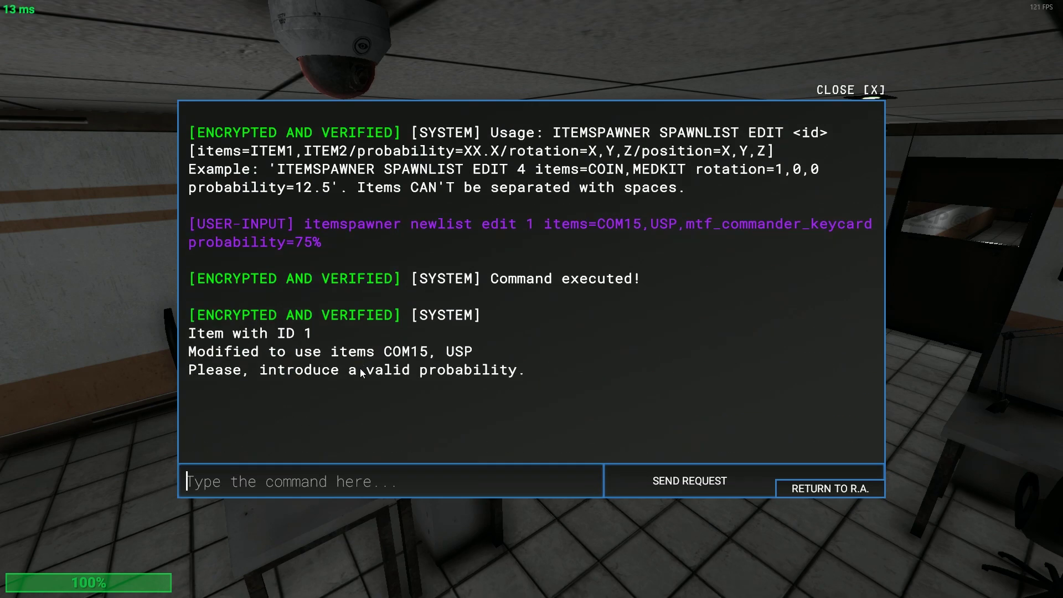
scroll(360, 368, up, 2)
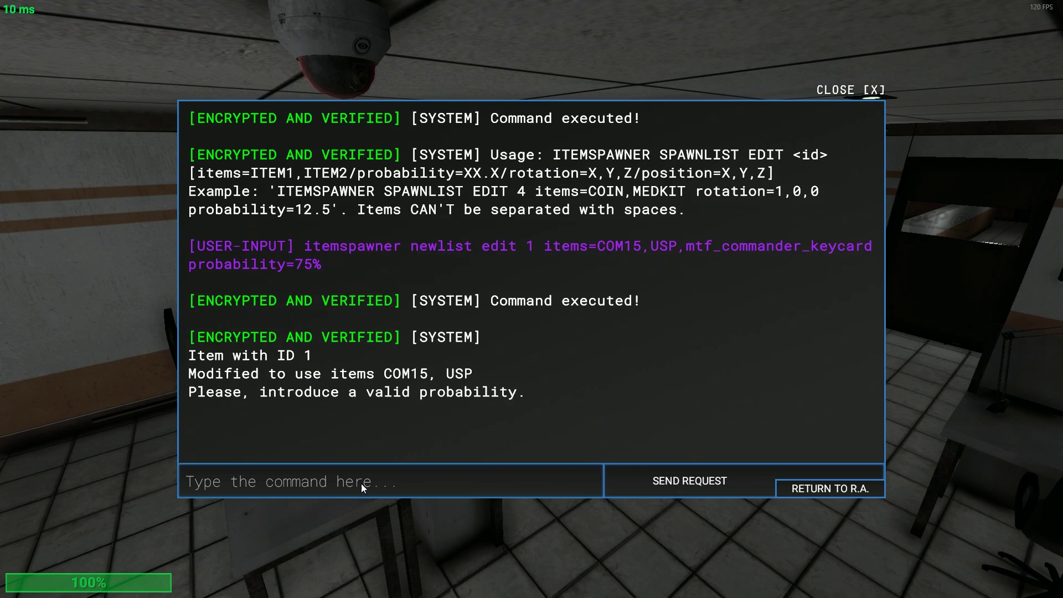
Set the probability of entry 1 in the new list to 50 by sending itemspawner newlist edit 1 probability=50.
text(itemspawner newlist edit)
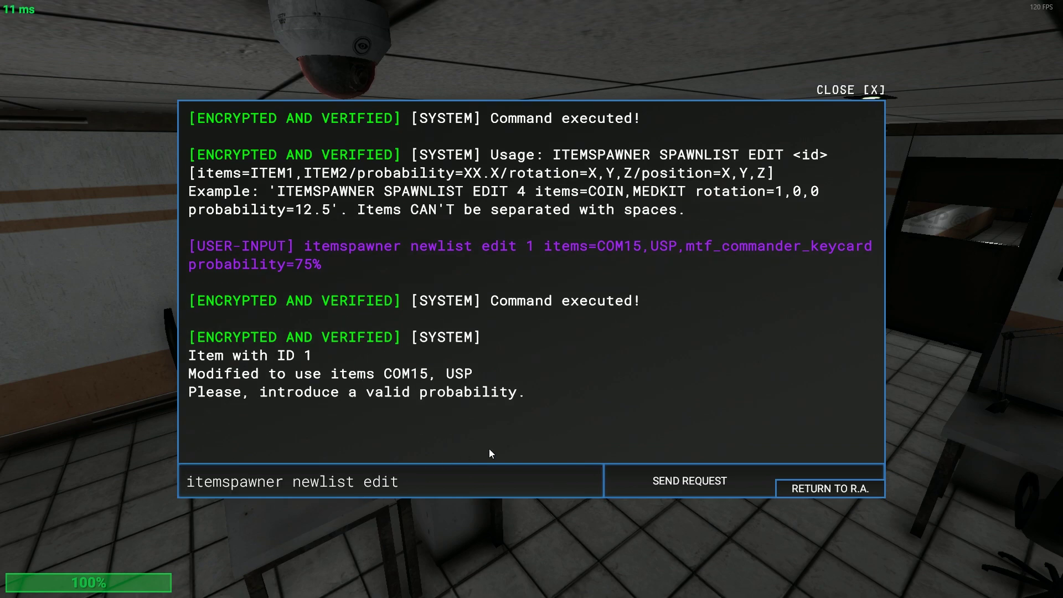
text(1)
key(BackSpace)
key(BackSpace)
text(probability))
key(BackSpace)
text(=)
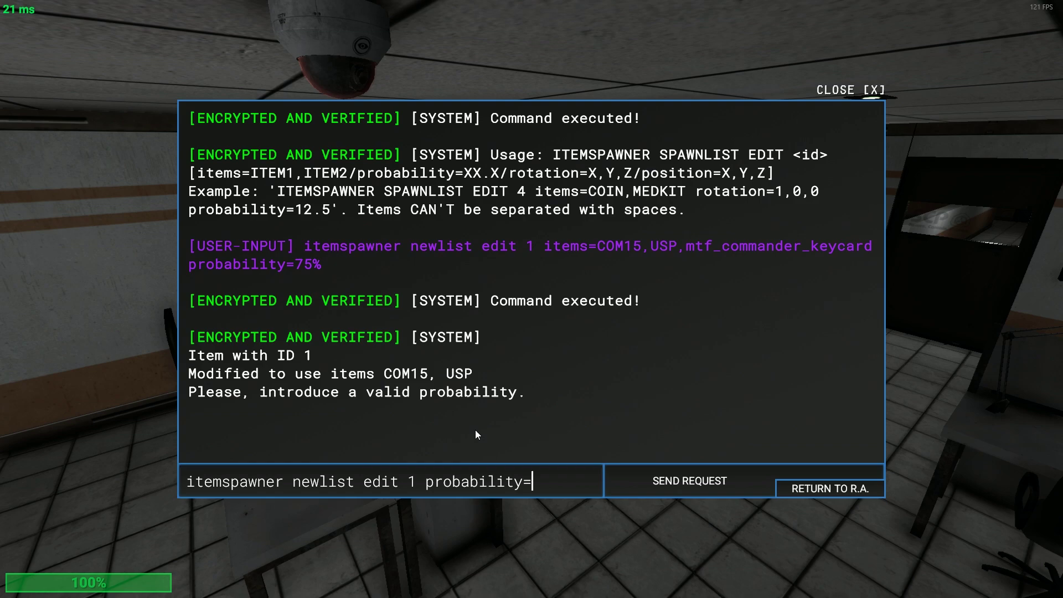
key(ctrl+shift+Left)
key(BackSpace)
text(=)
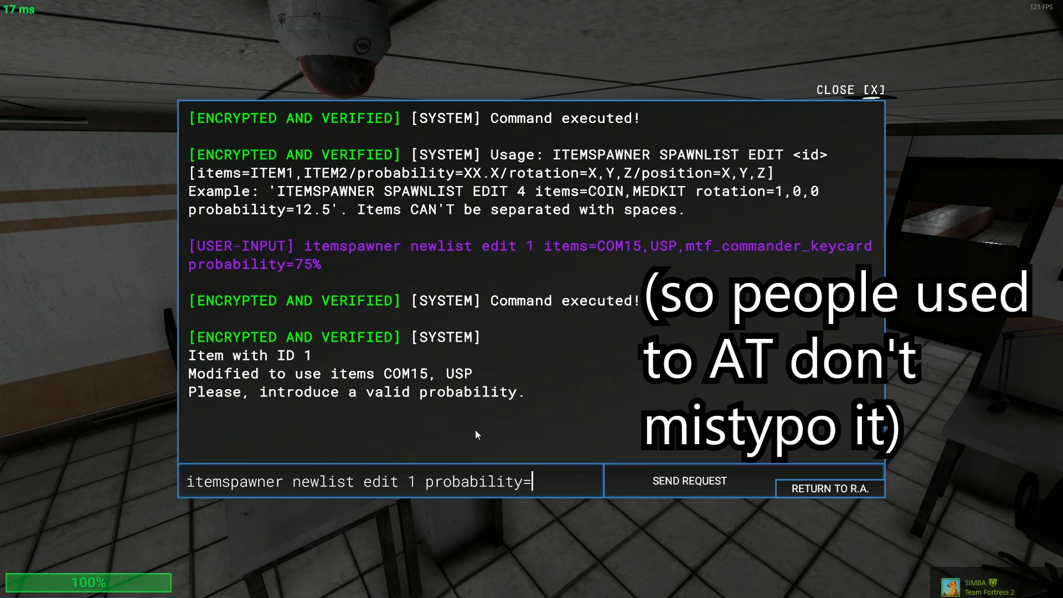
text(50)
key(Return)
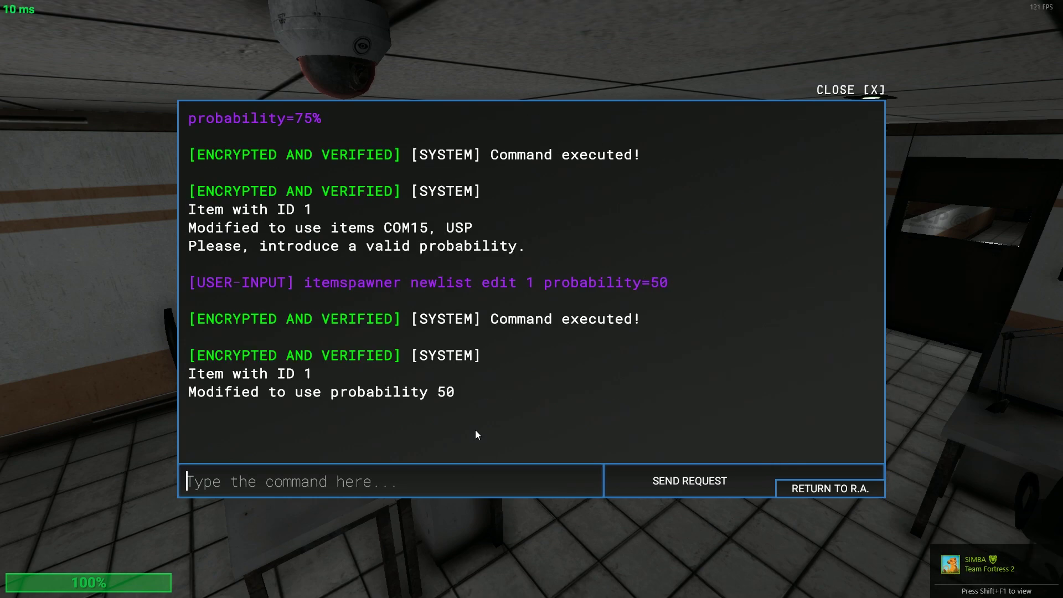
List the new spawn entries with itemspawner newlist and read their items, probabilities and positions.
text(itemspawner newlist)
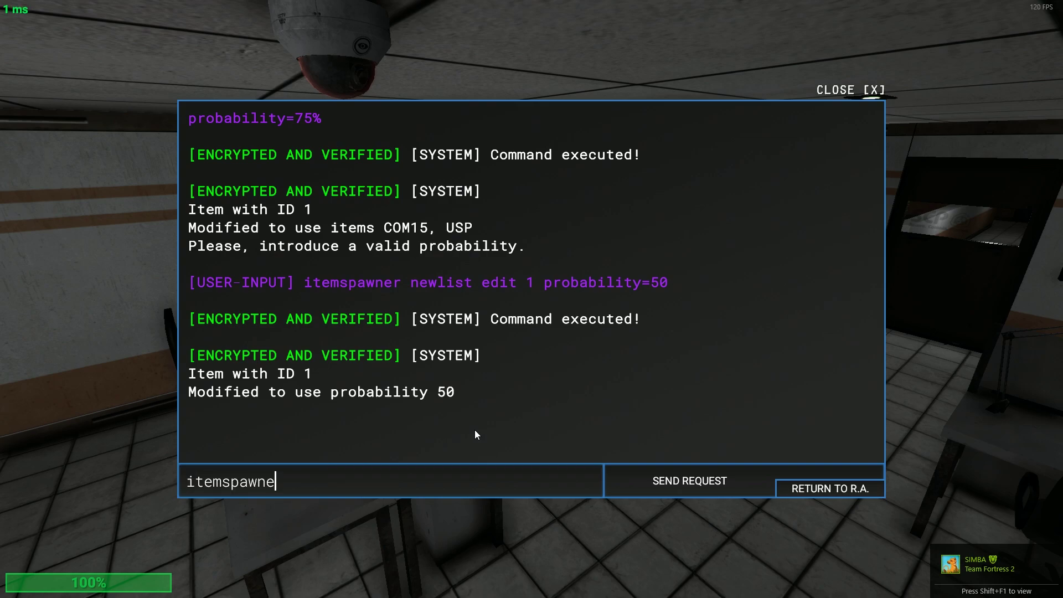
key(Return)
scroll(475, 434, up, 3)
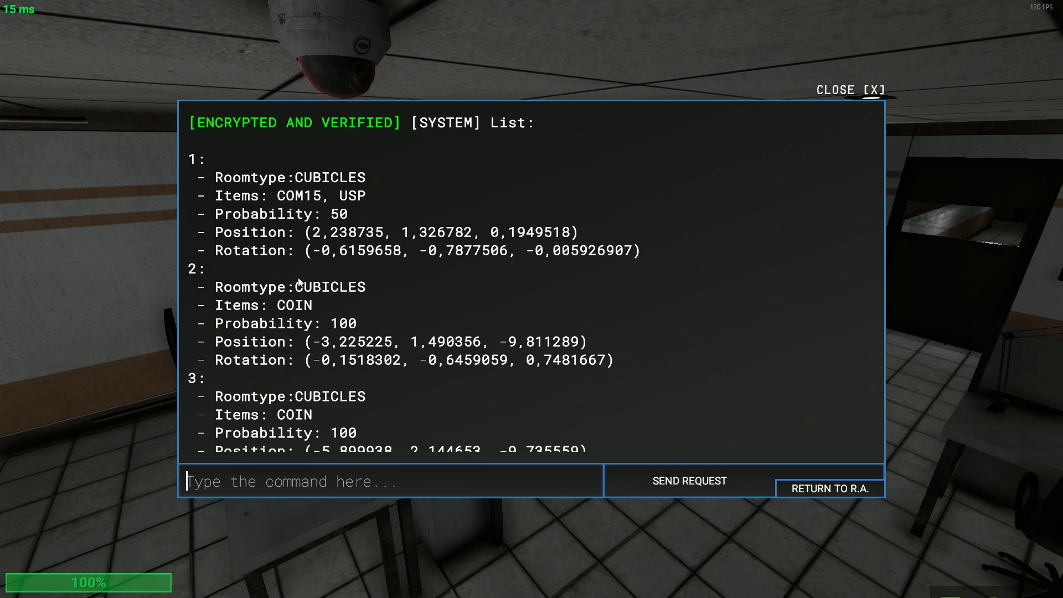
scroll(299, 283, down, 2)
Send itemspawner newlist confirm to write the new spawn entries to the spawn file.
text(ikte)
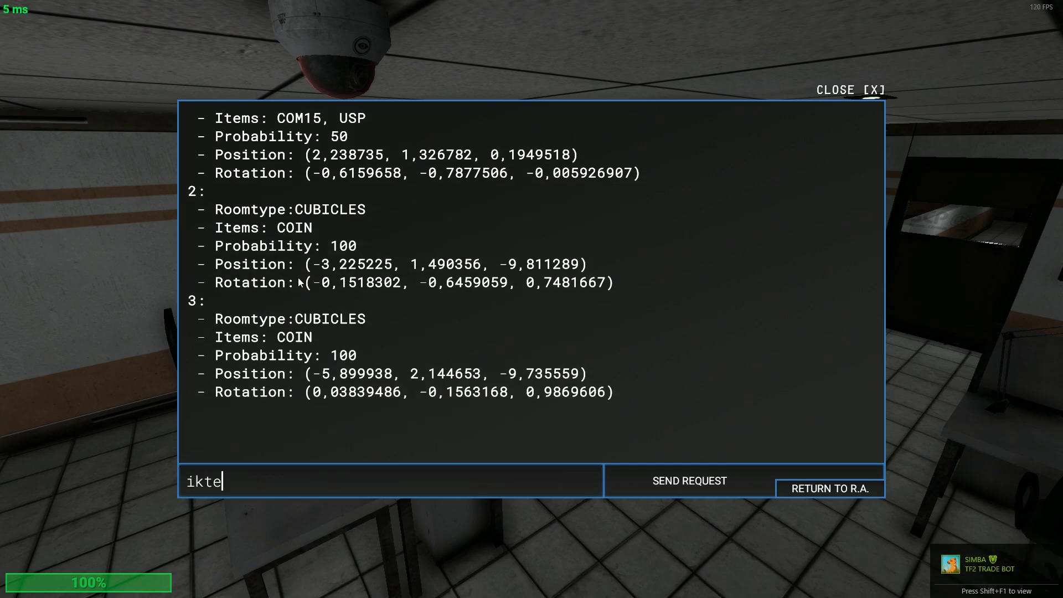
key(BackSpace)
key(BackSpace)
key(BackSpace)
text(tem)
scroll(300, 283, up, 1)
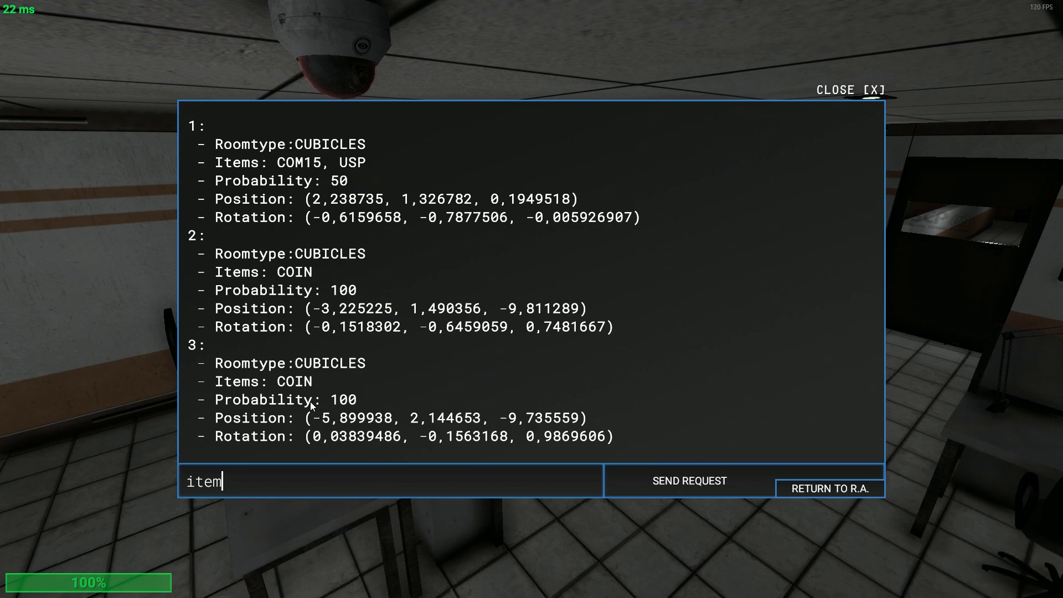
scroll(298, 443, down, 1)
text(spawn)
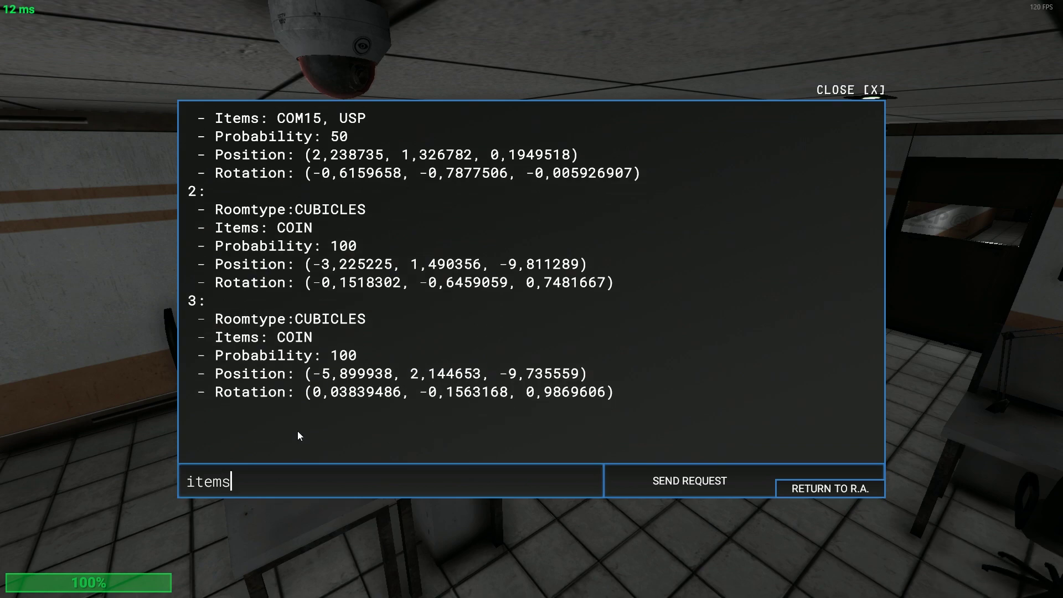
key(BackSpace)
text(ner newlist confirm)
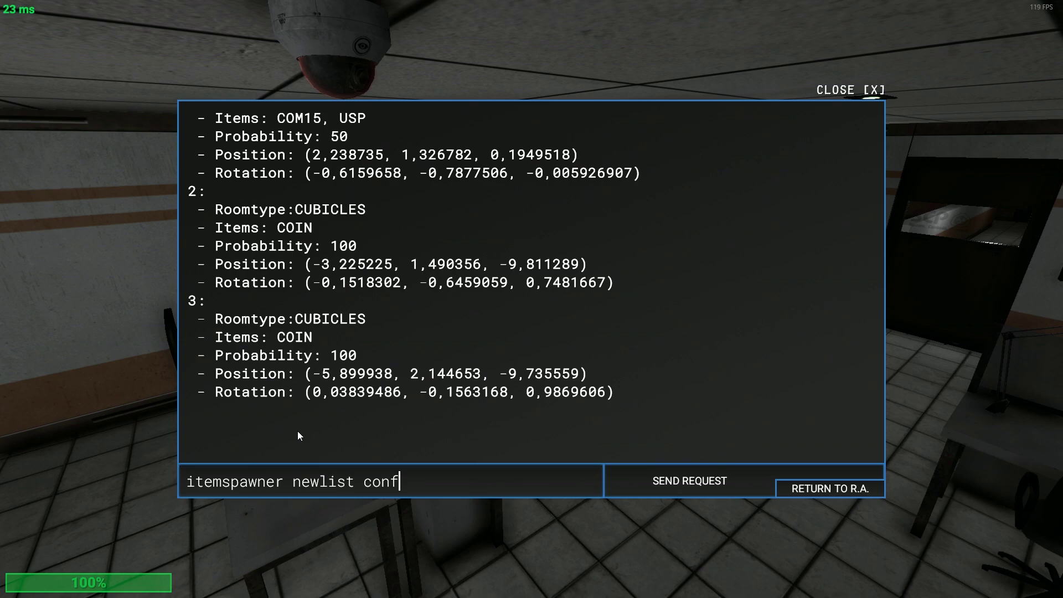
key(Return)
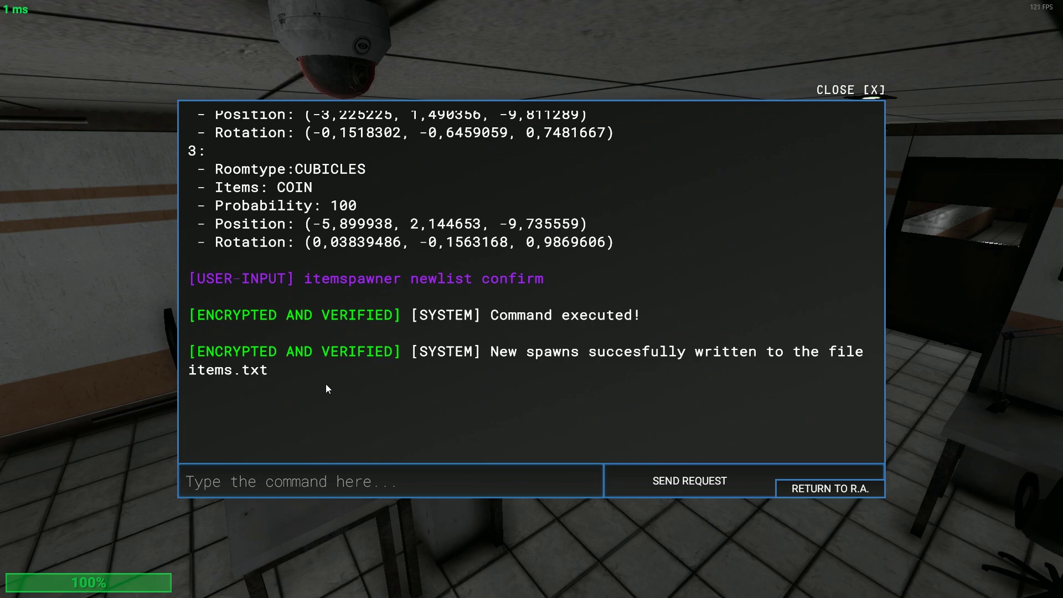
Leave the game and open items.txt from the SCP Secret Laboratory Dedicated Server folder in Visual Studio Code.
key(Escape)
key(w)
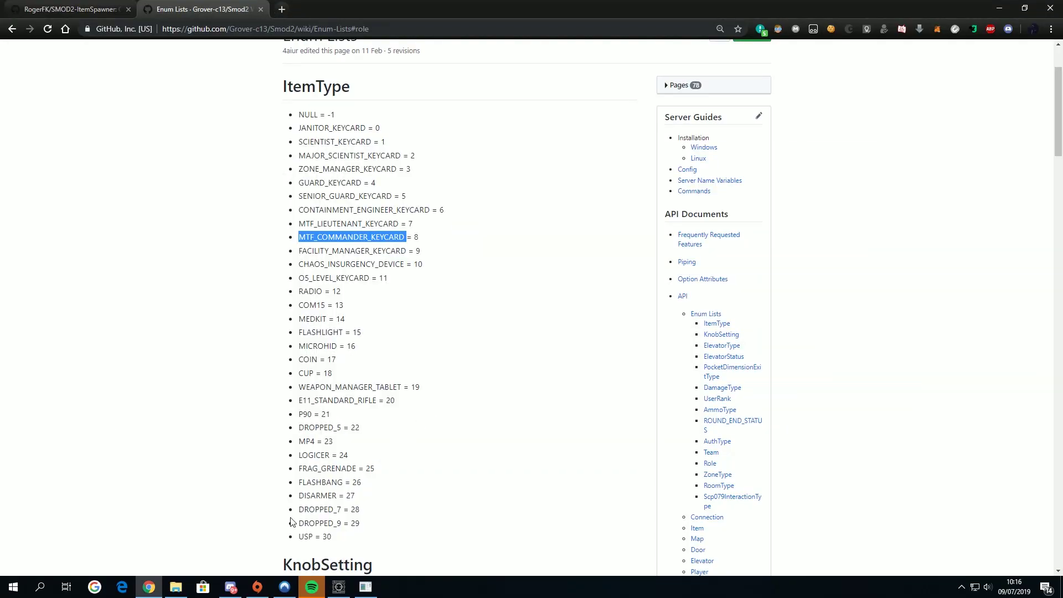
click(175, 588)
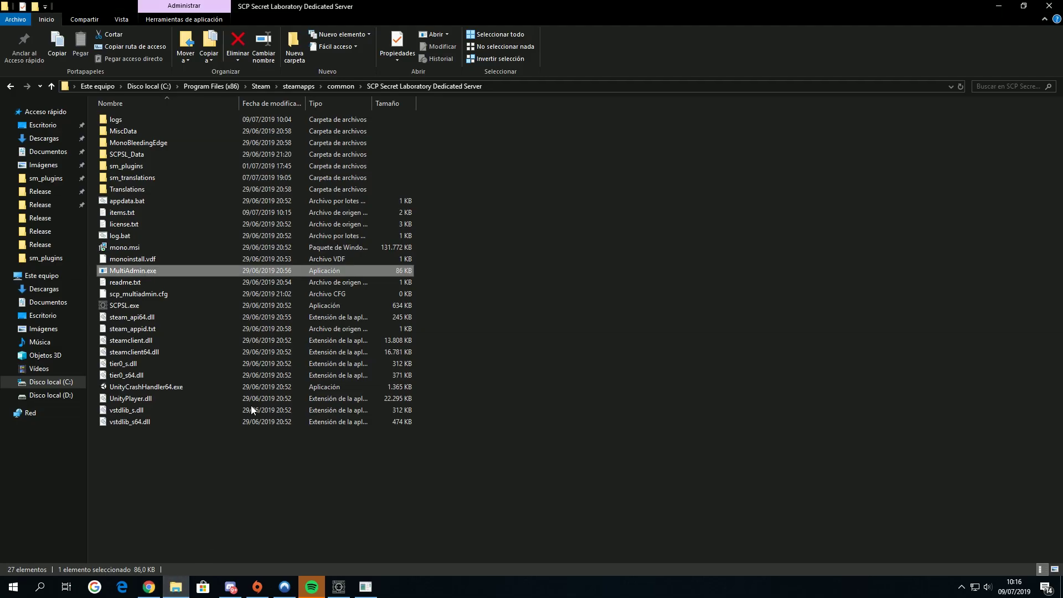
click(205, 214)
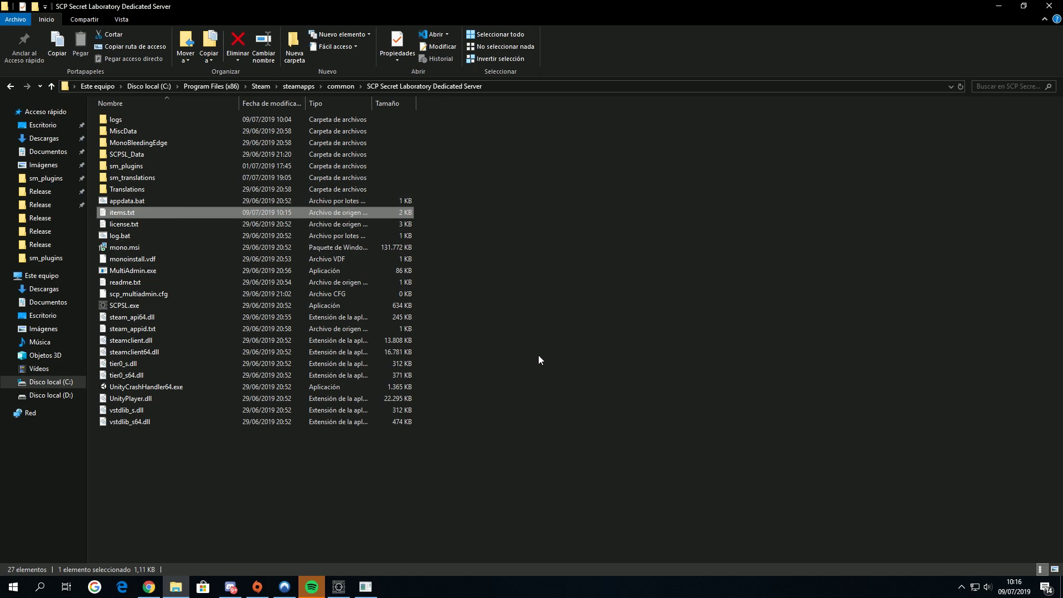
right_click(206, 209)
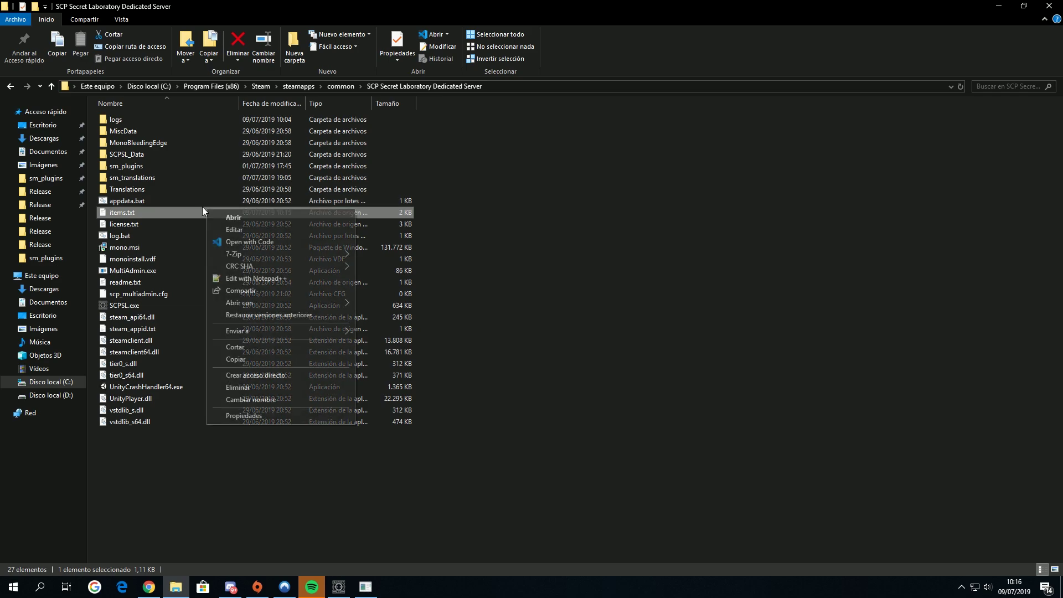
click(254, 240)
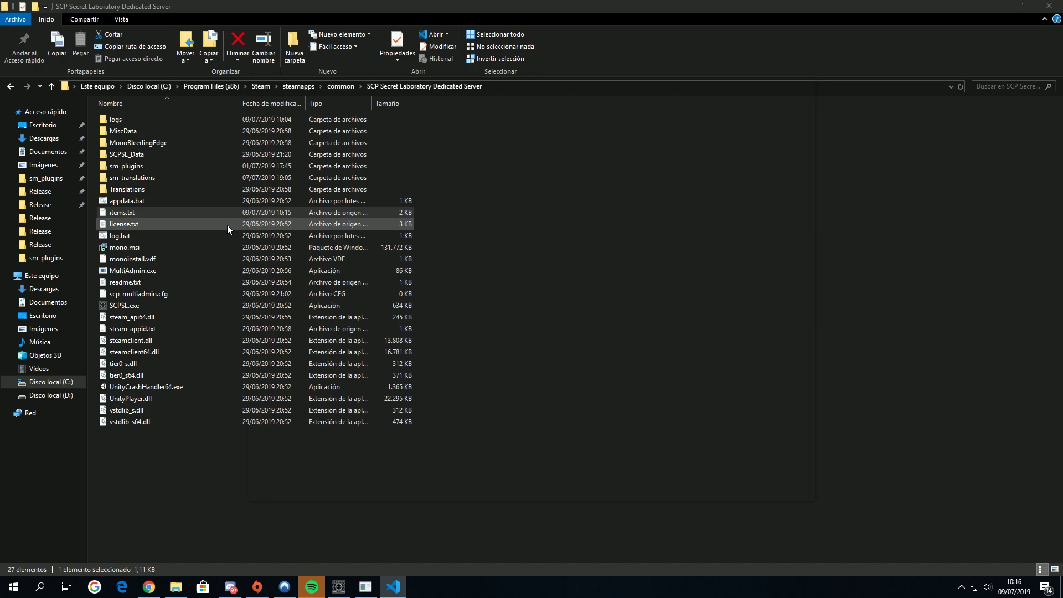
click(783, 81)
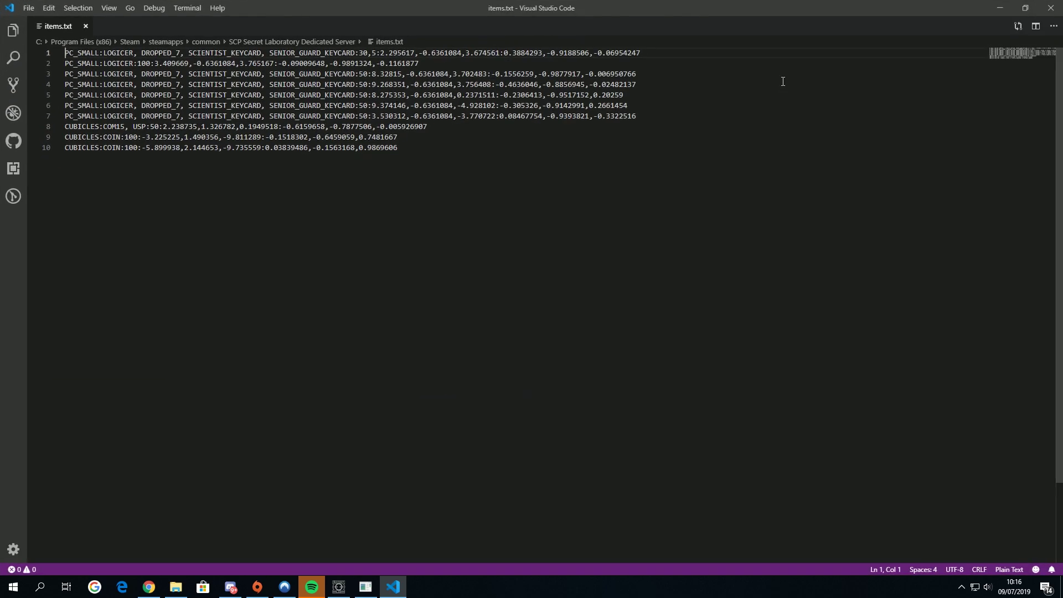
Examine the first CUBICLES line in items.txt, highlighting its room name and its items with the probability.
click(500, 152)
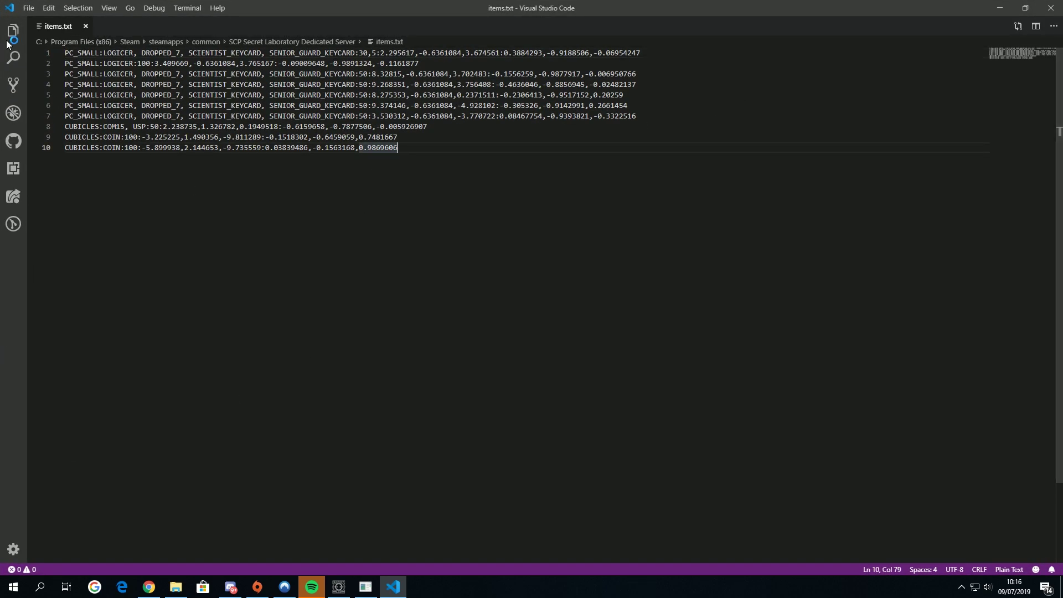
double_click(75, 127)
click(76, 126)
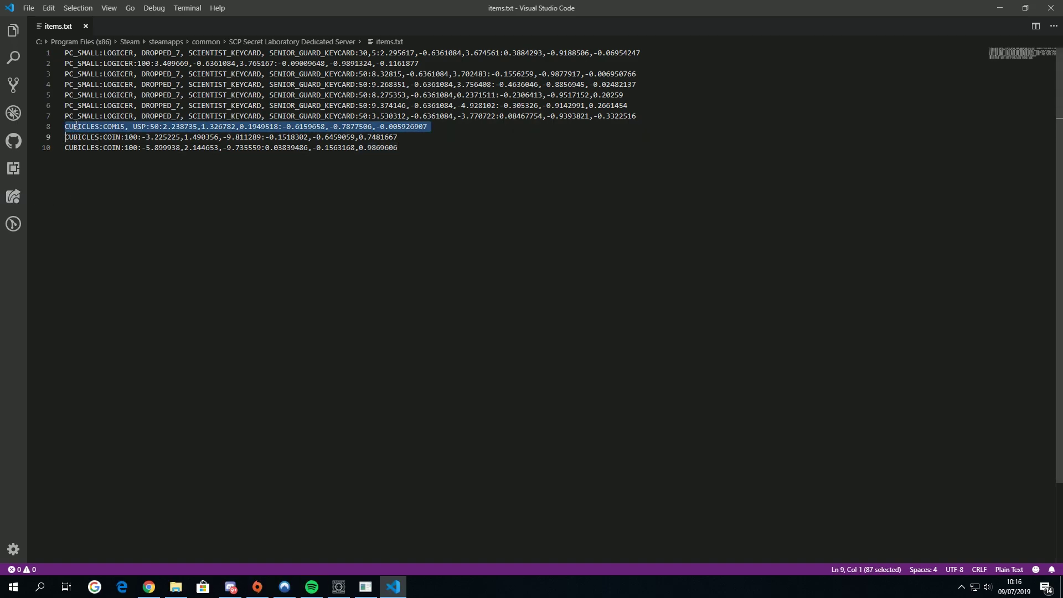
click(82, 127)
double_click(100, 126)
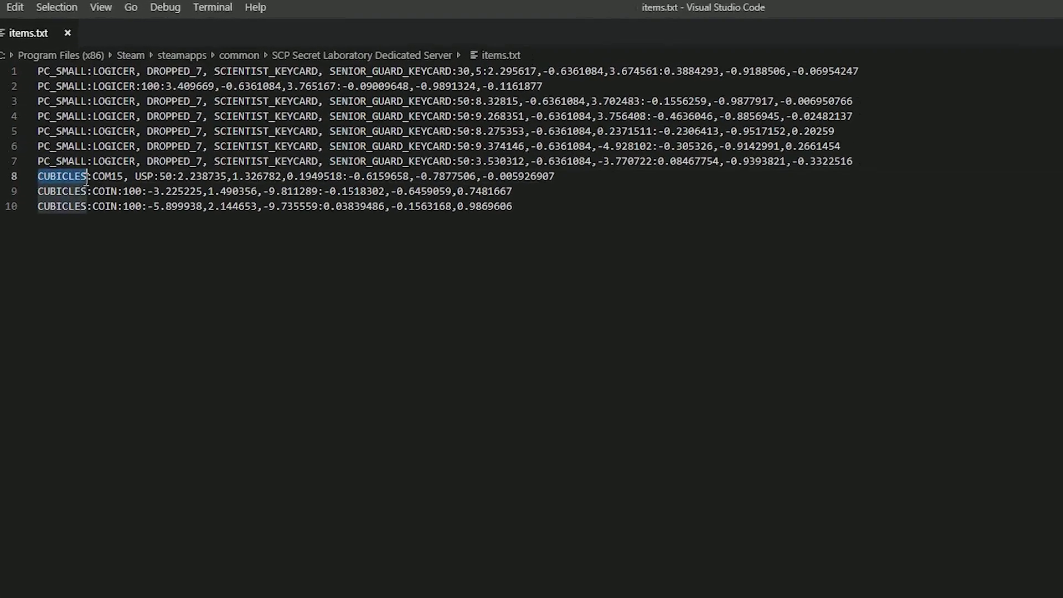
click(100, 126)
click(110, 126)
click(82, 225)
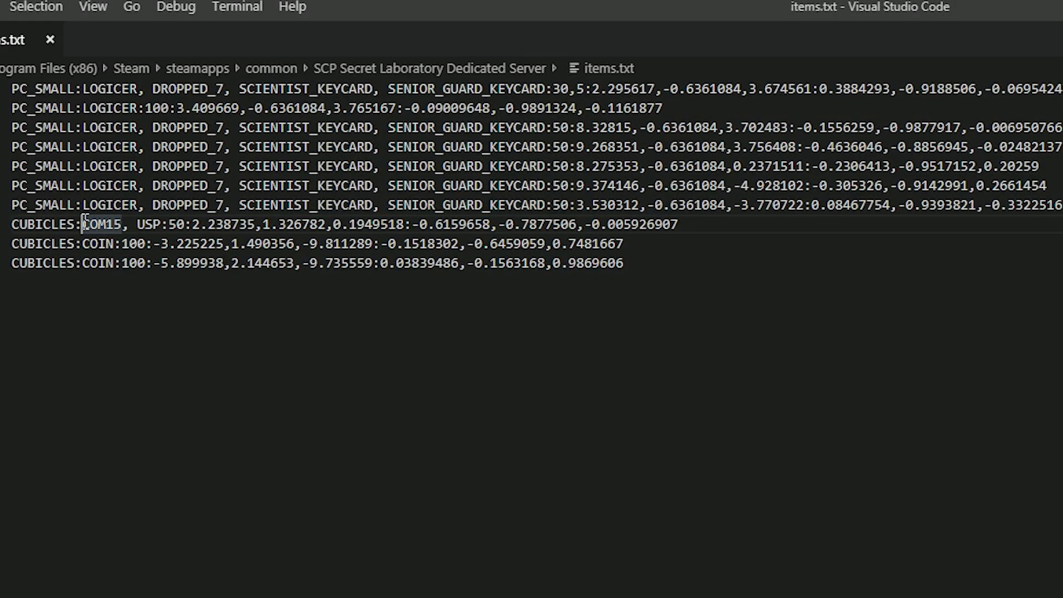
drag(83, 224, 184, 229)
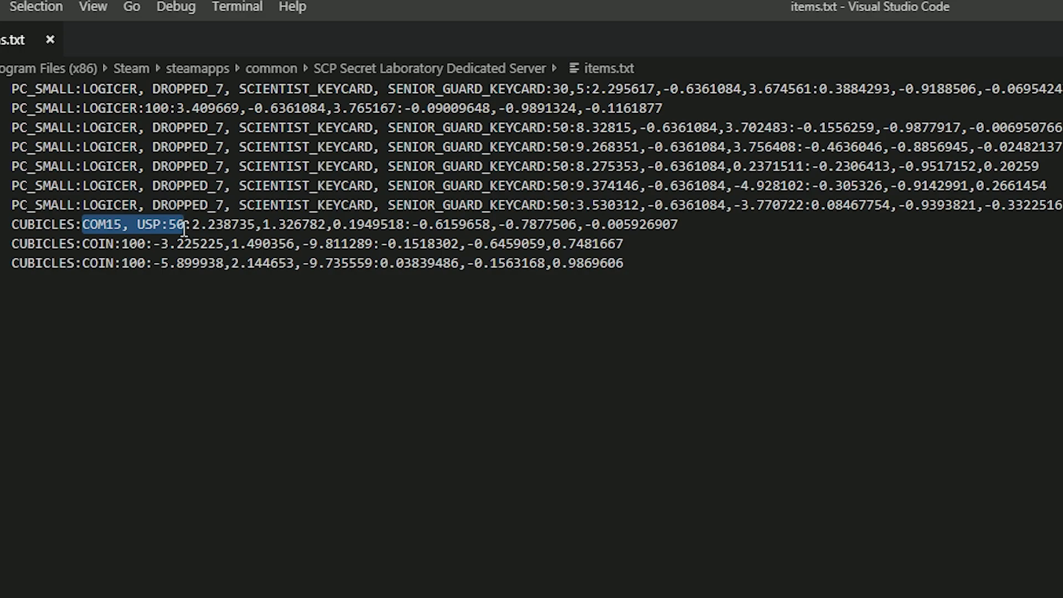
click(92, 229)
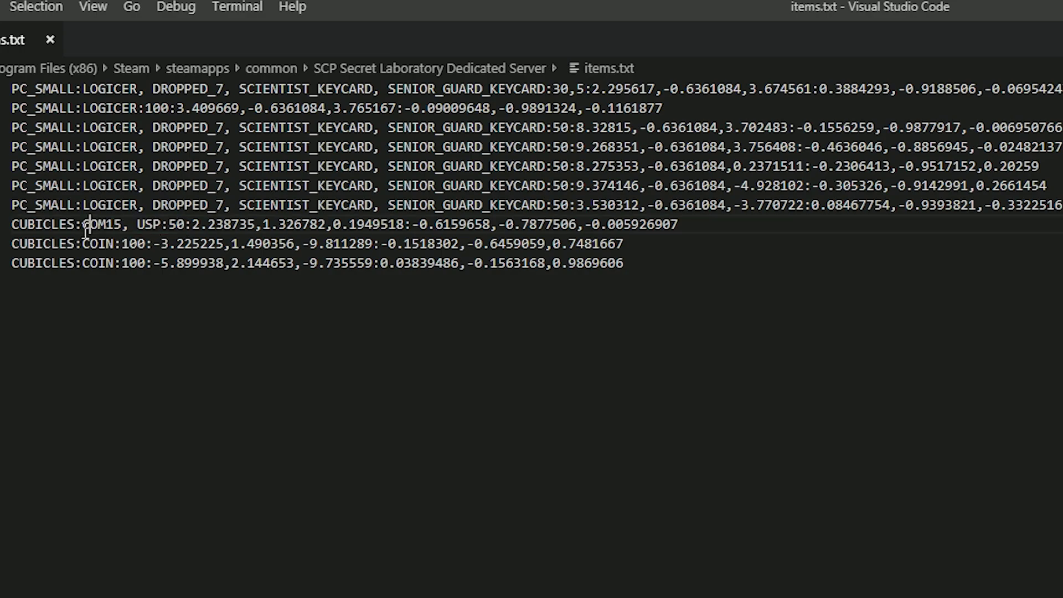
Copy COM15, USP:50 from the first CUBICLES line over COIN:100 in the other two CUBICLES lines and save items.txt.
drag(83, 227, 188, 228)
key(ctrl+c)
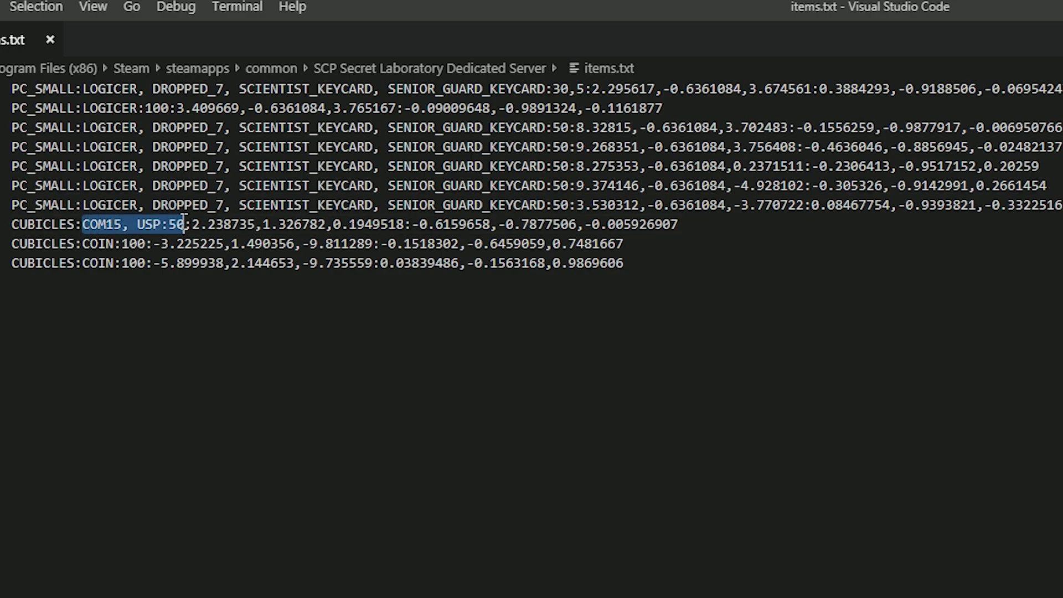
click(81, 243)
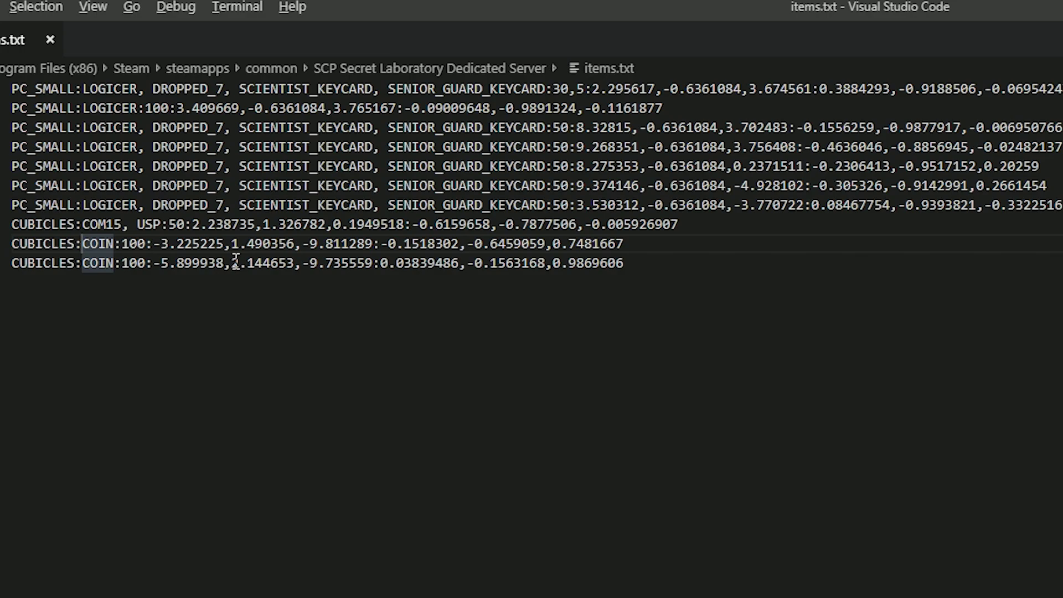
key(ctrl+alt+Down)
key(ctrl+shift+Right)
key(ctrl+shift+Right)
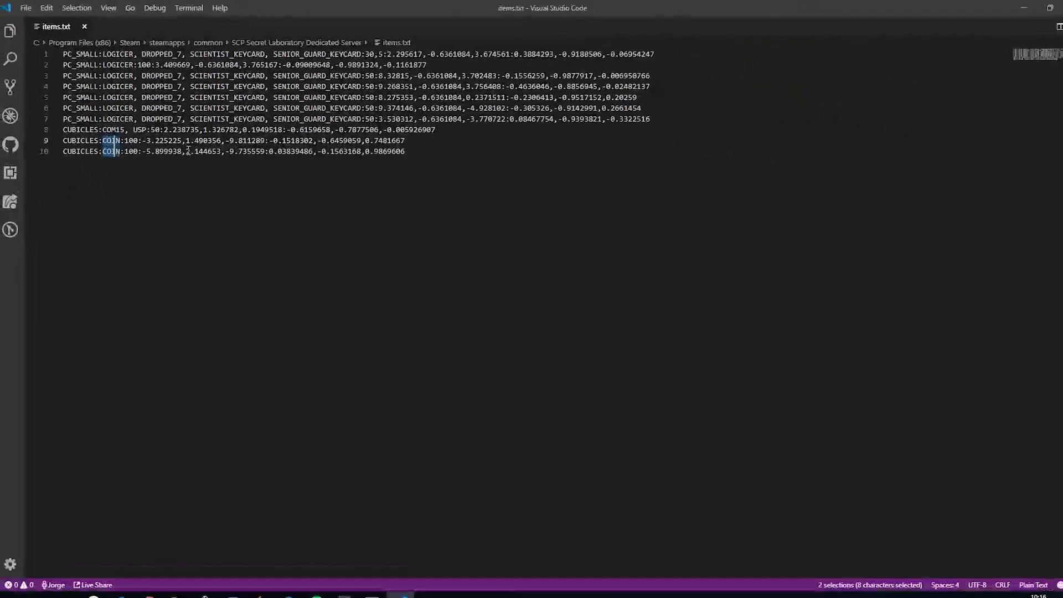
key(ctrl+v)
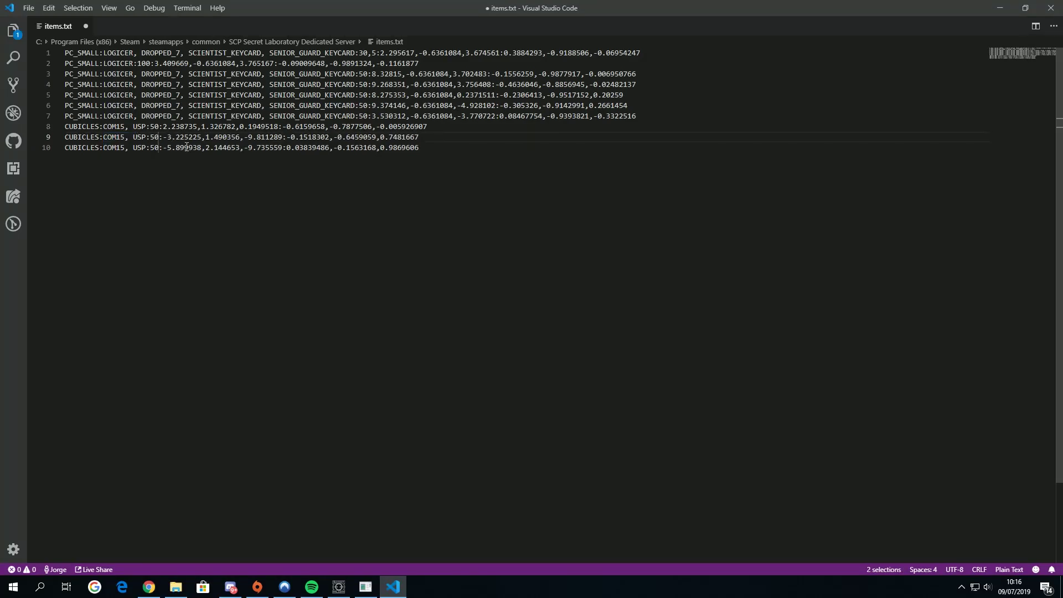
click(508, 150)
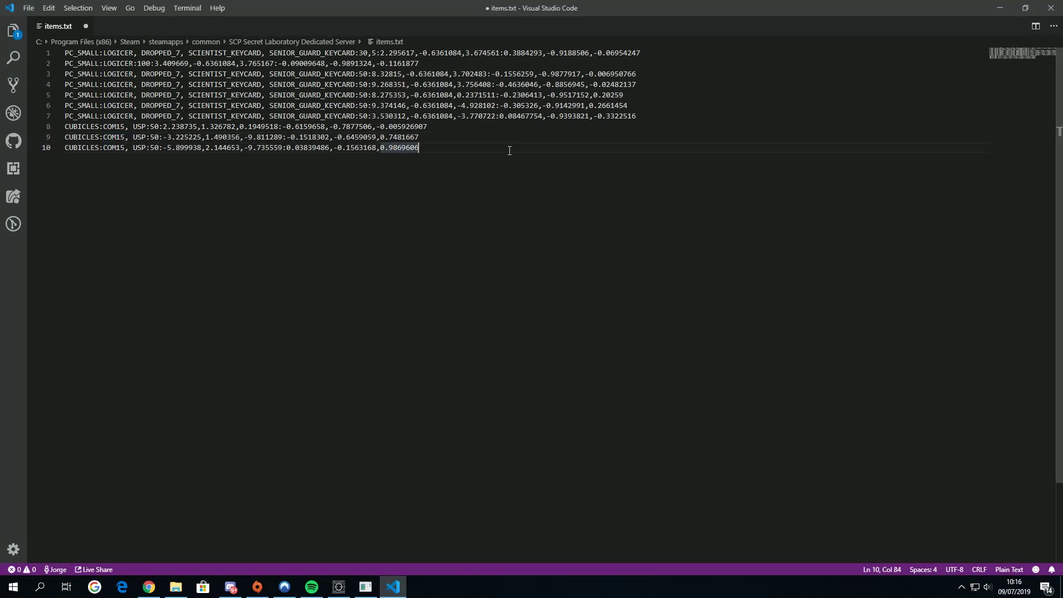
key(ctrl+s)
Switch to the MultiAdmin console and restart the server with the restart command.
click(366, 587)
text(restart)
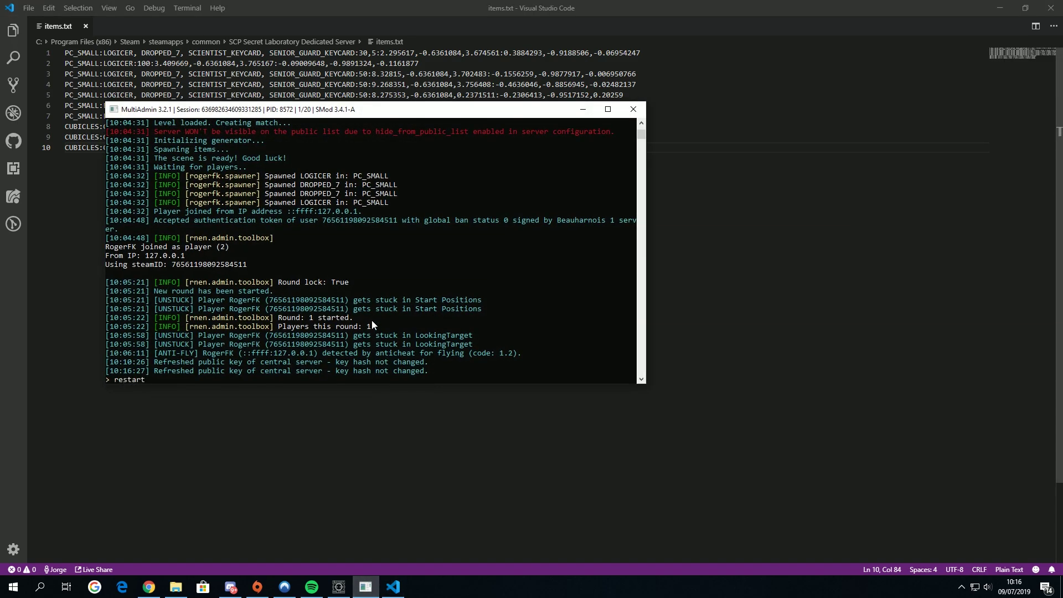
key(Return)
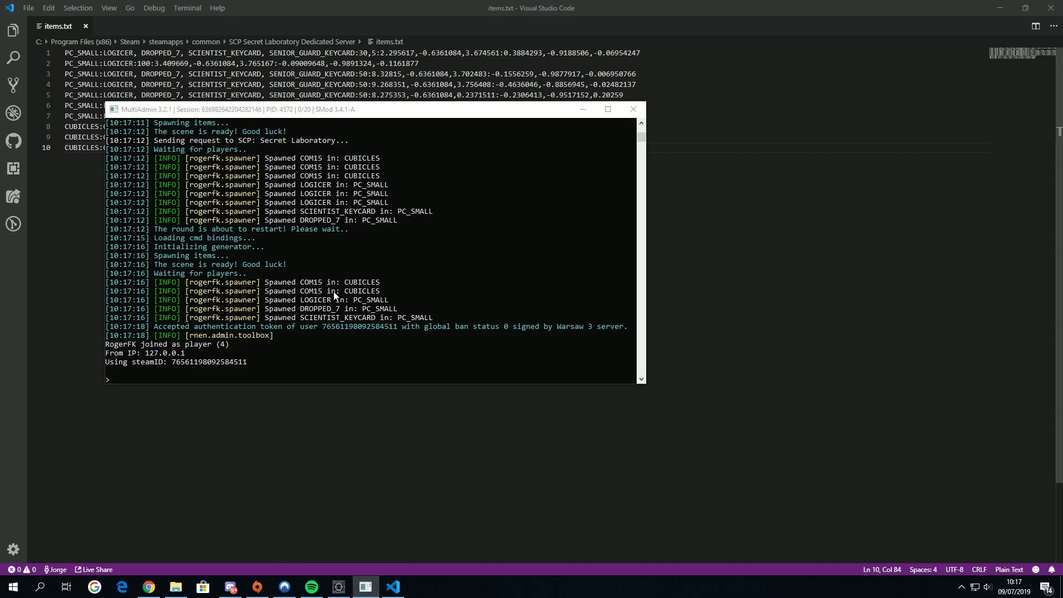
Highlight the COM15 spawn messages for CUBICLES from both rounds in the MultiAdmin log.
click(271, 161)
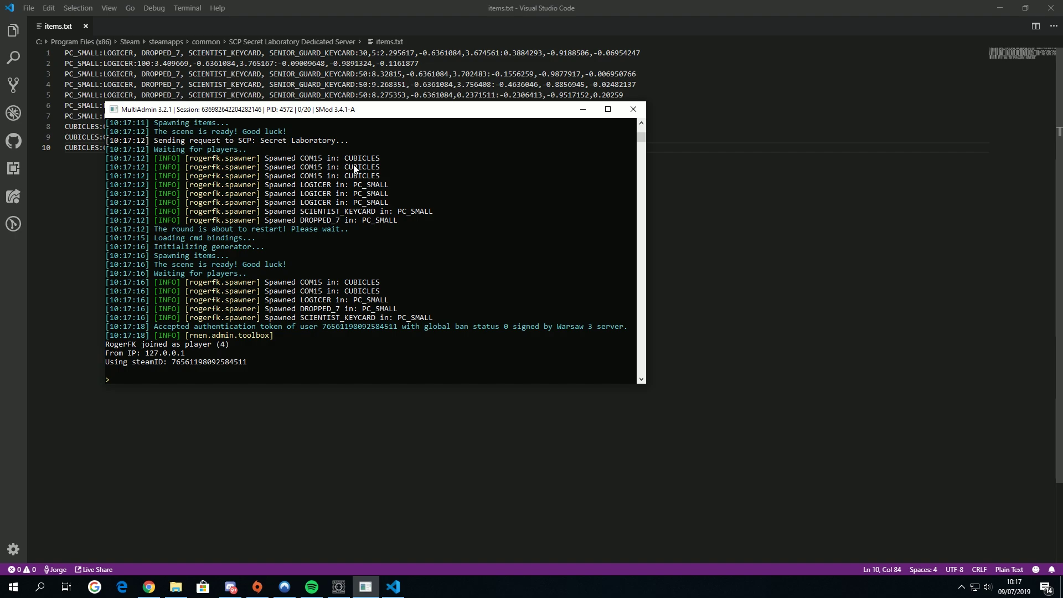
drag(272, 157, 380, 178)
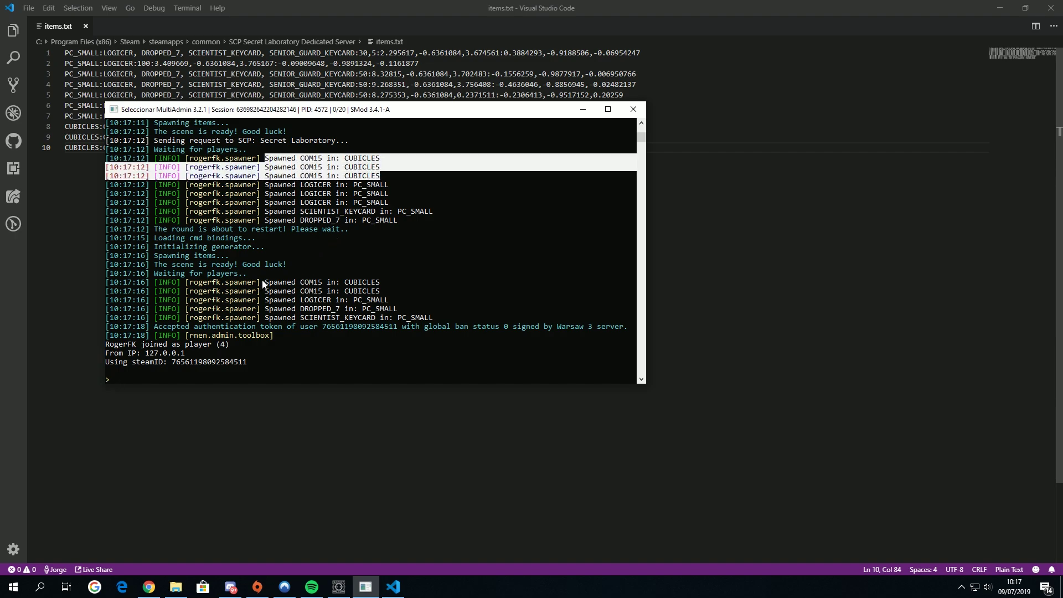
drag(264, 282, 378, 291)
click(378, 290)
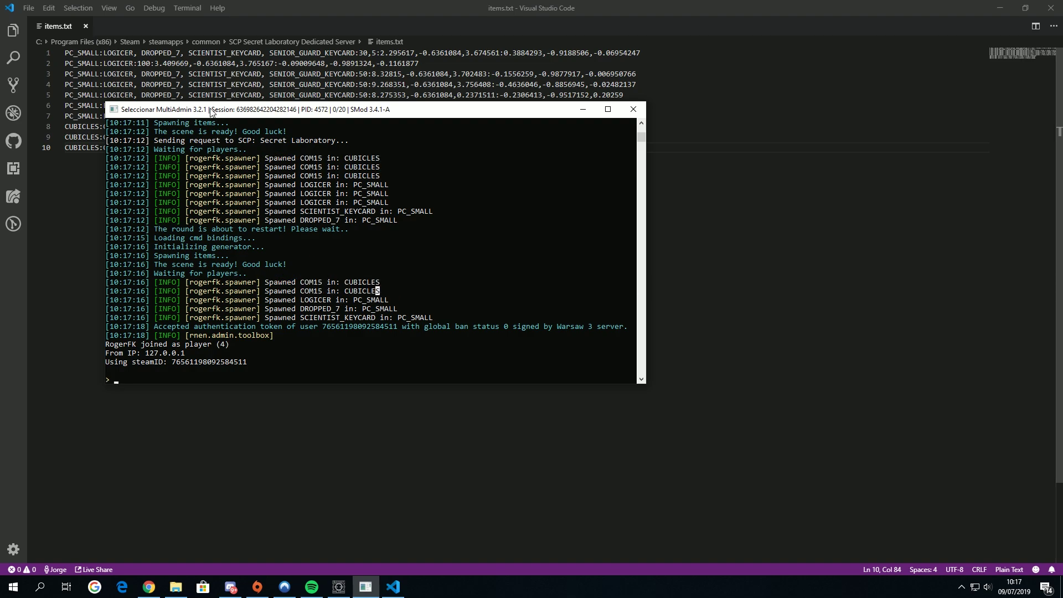
Move the console window off the CUBICLES lines in items.txt and highlight COM15 in the first of them.
drag(210, 108, 409, 153)
click(132, 130)
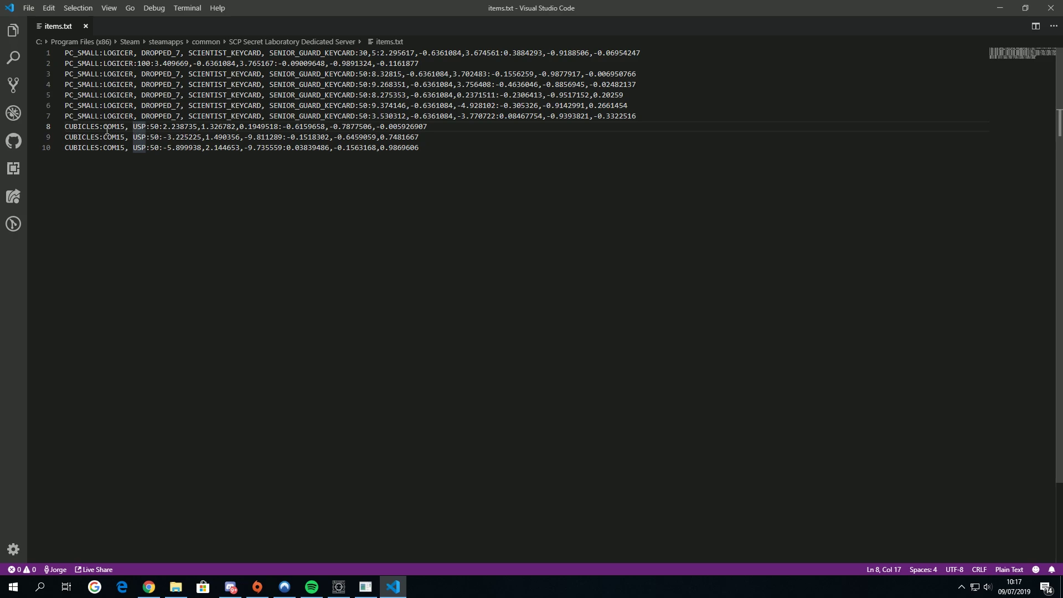
drag(103, 127, 126, 127)
click(126, 127)
Switch to the game and dismiss the kick message, then return to the MultiAdmin console and clear its text selection.
click(355, 589)
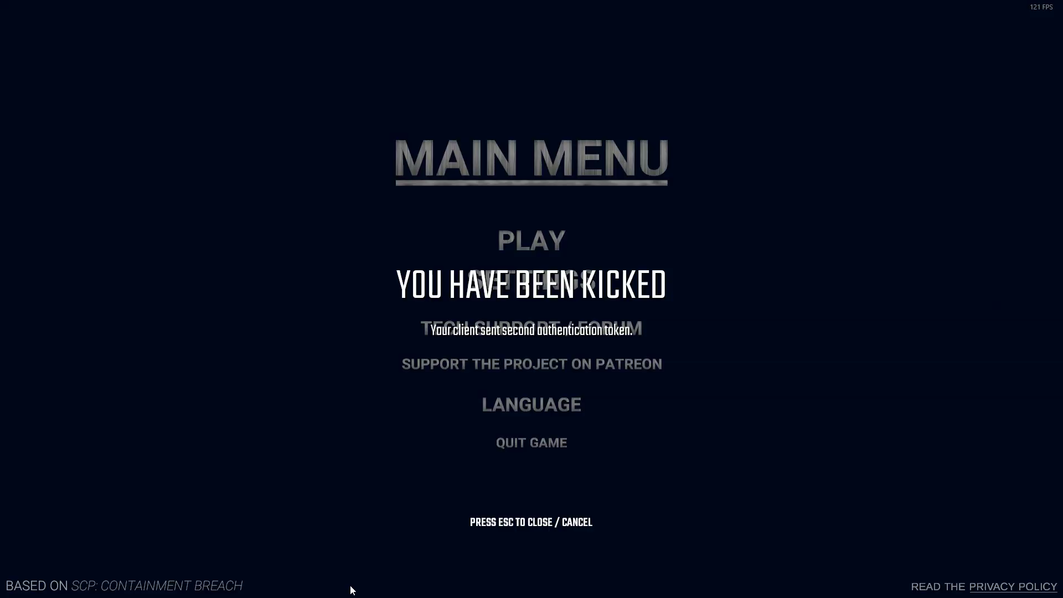
key(Escape)
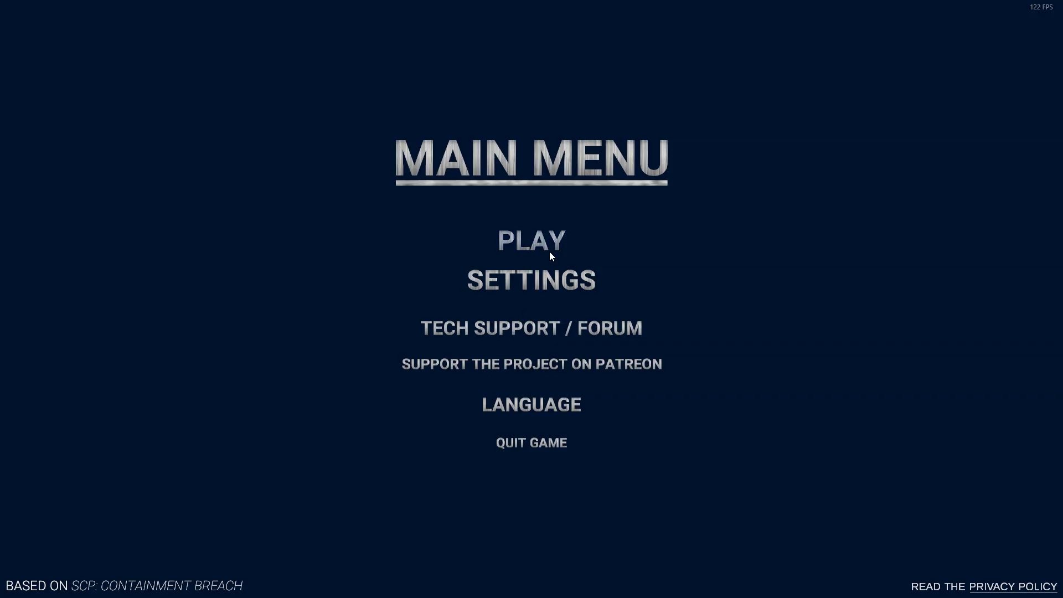
key(alt+Tab)
click(366, 587)
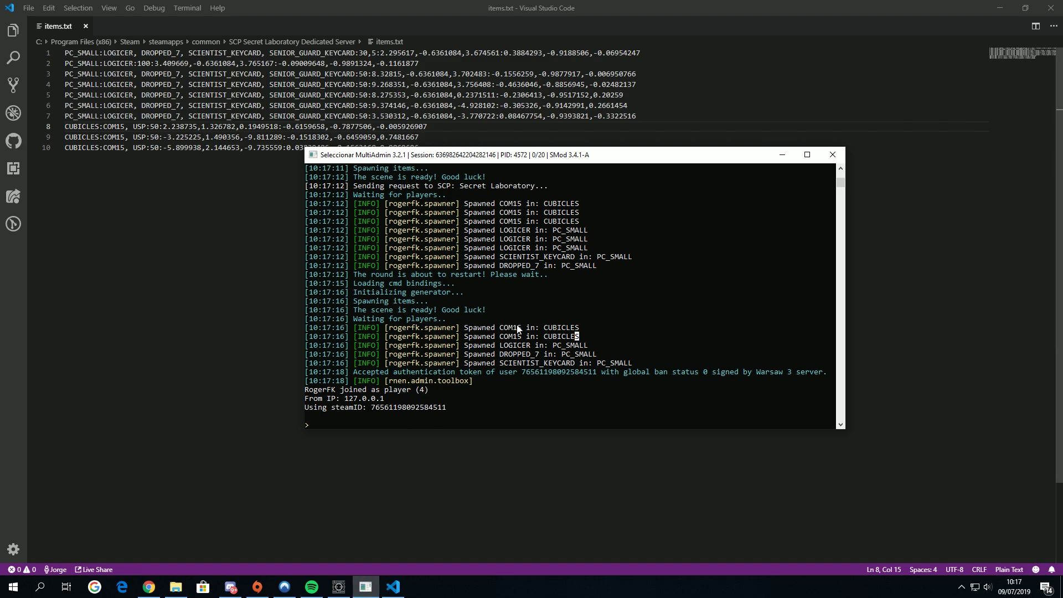
right_click(516, 343)
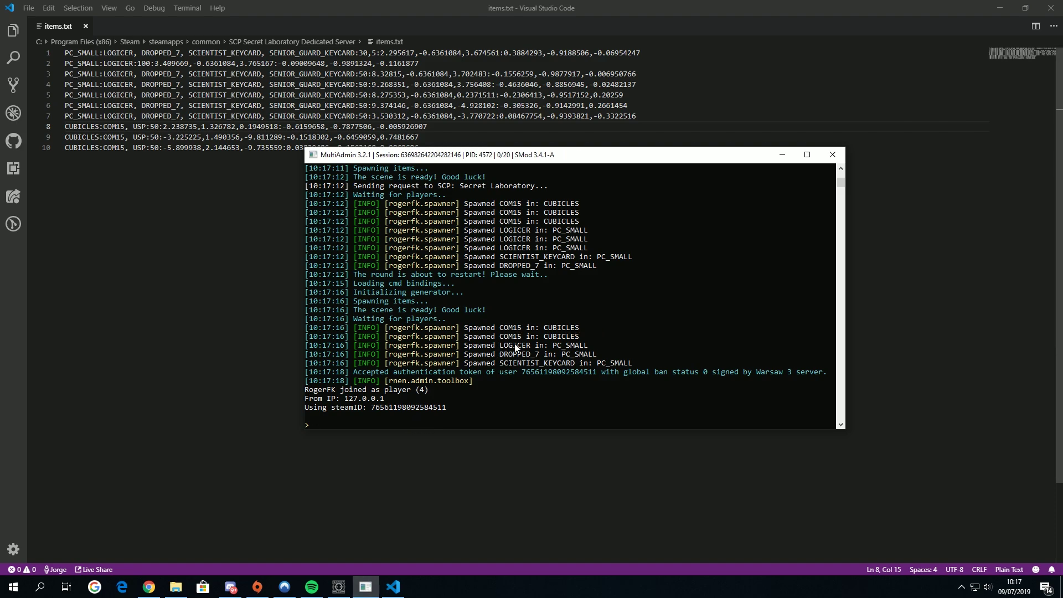